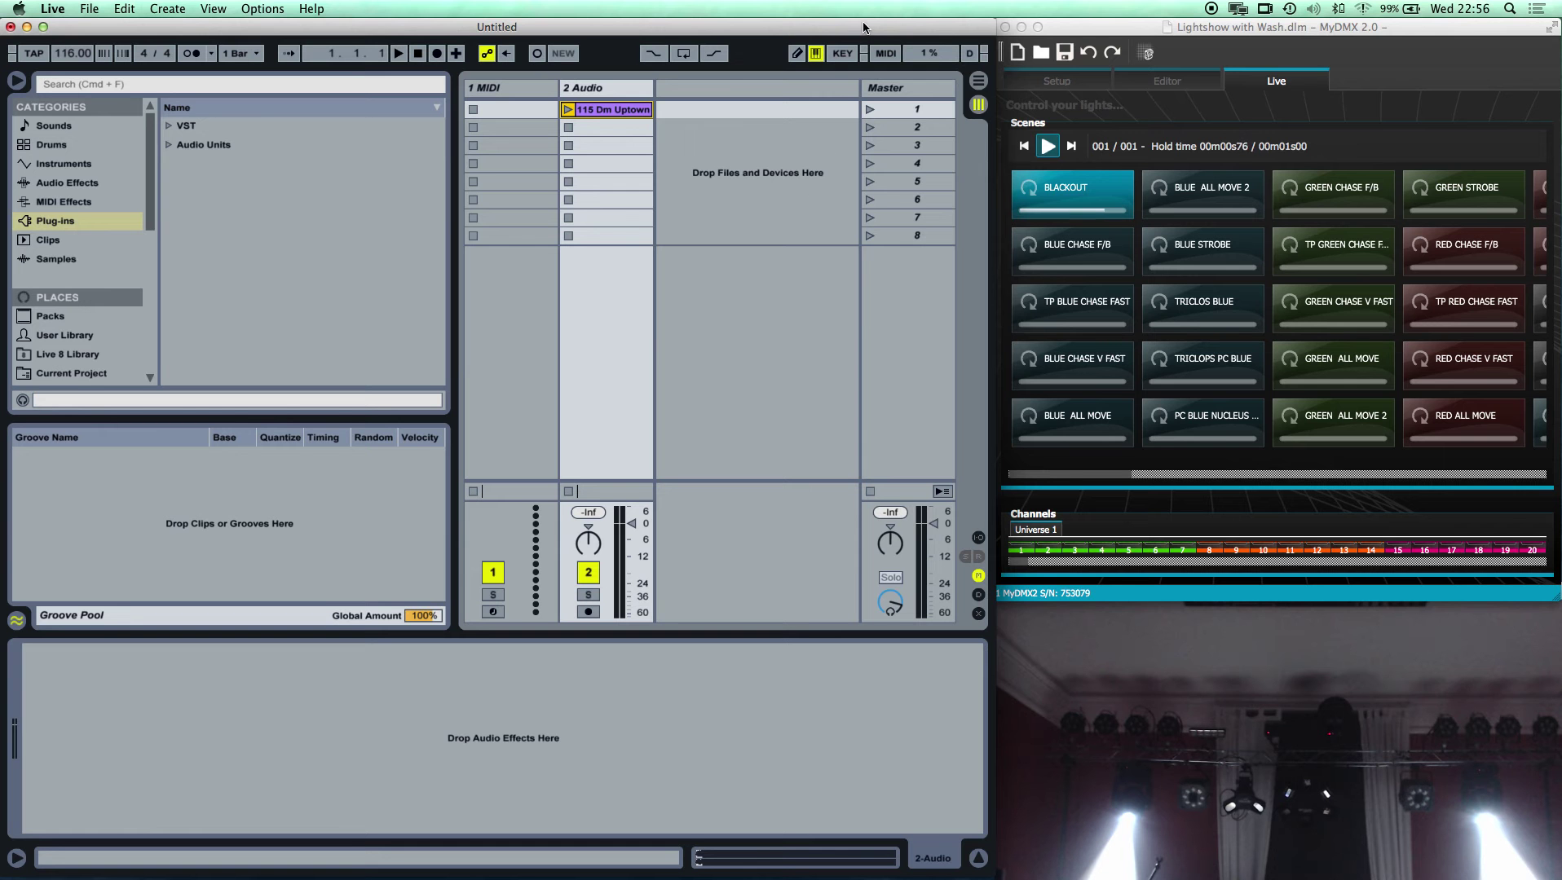
Step: Search the Mac for "audio" and launch Audio MIDI Setup
{"action": "left_click", "coordinate": [1510, 10]}
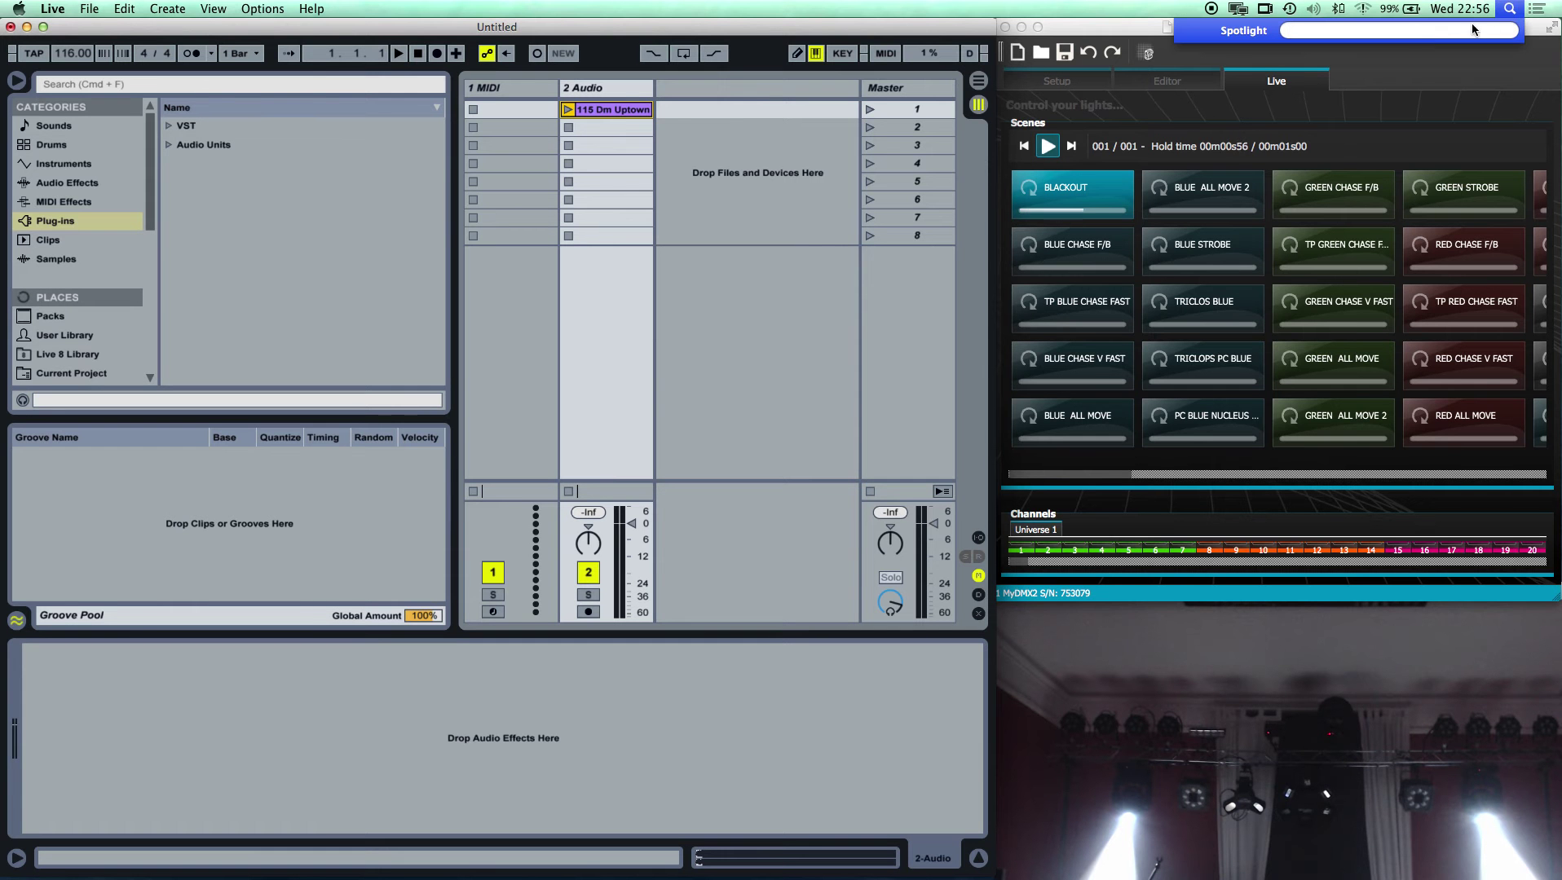
{"action": "type", "text": "audio"}
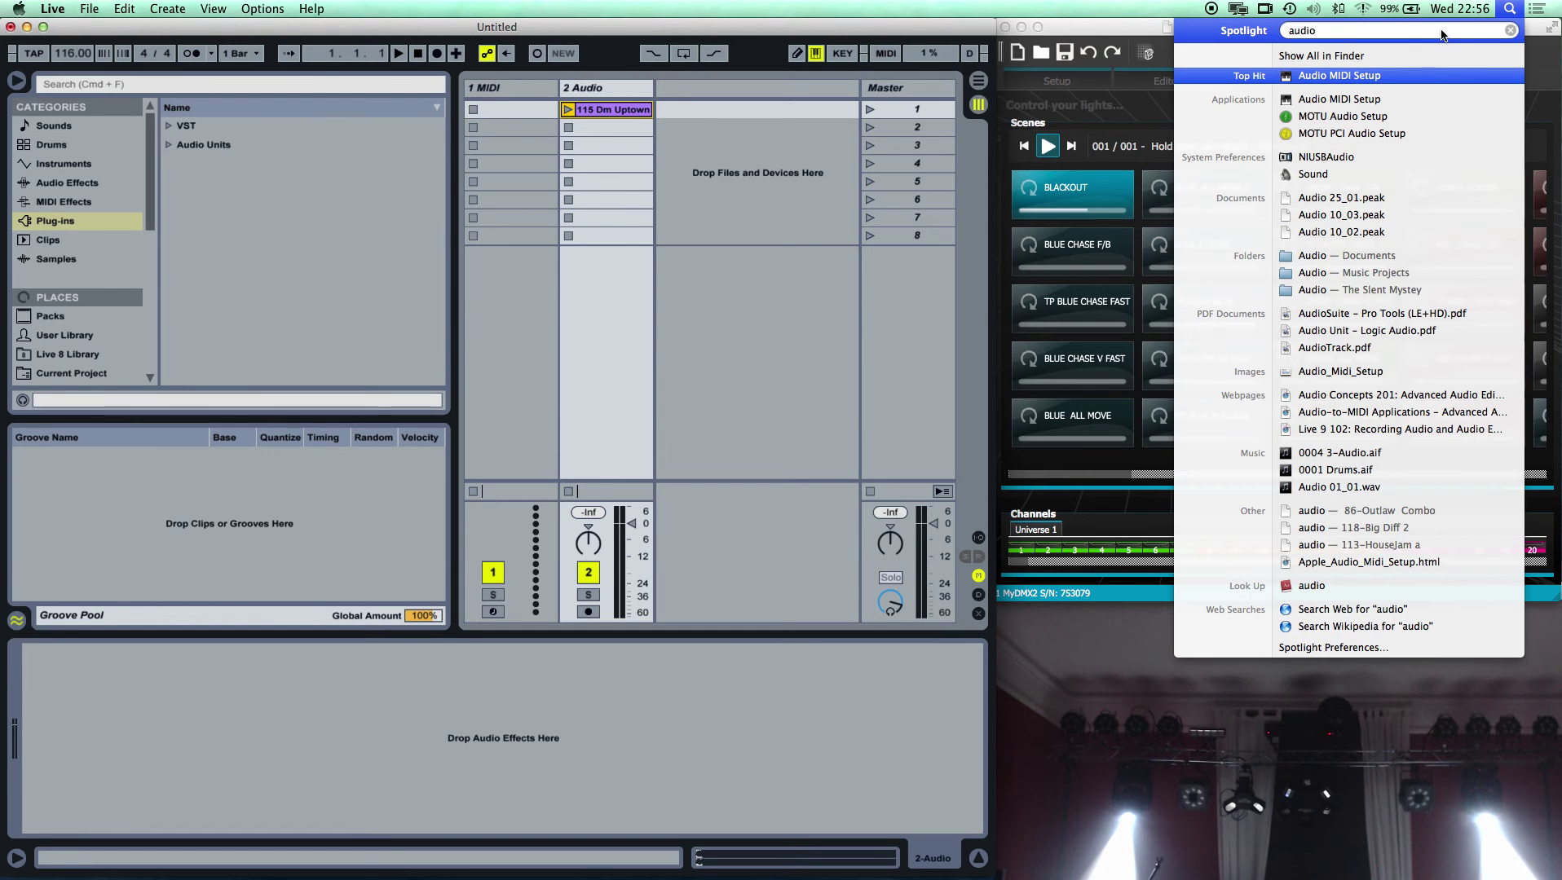
{"action": "left_click", "coordinate": [1357, 75]}
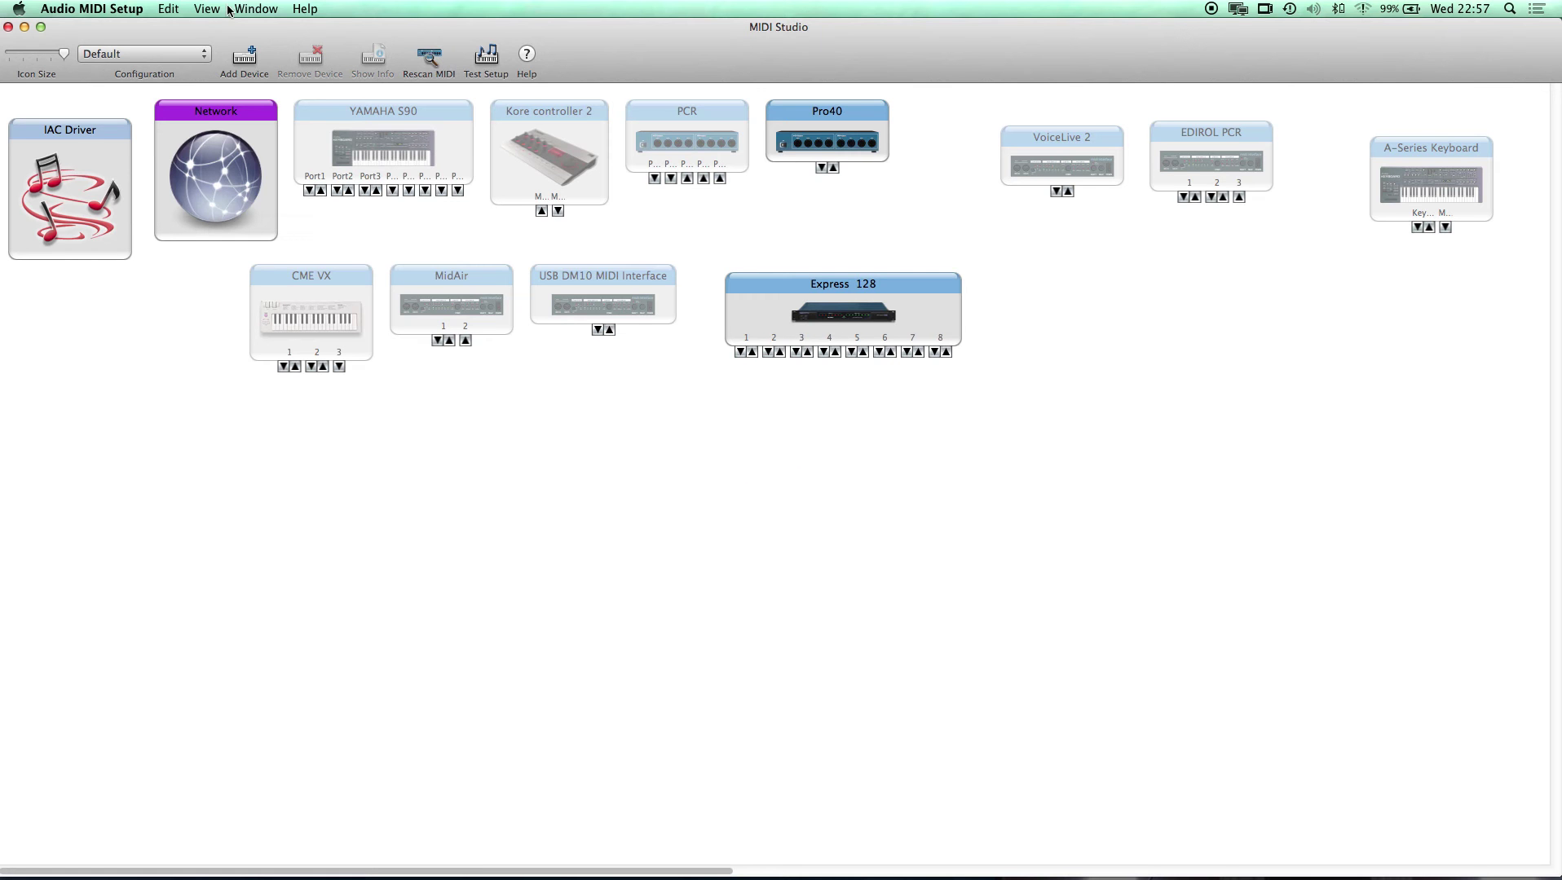
Step: Show the Audio Devices window, and hide and reshow the MIDI Studio window
{"action": "left_click", "coordinate": [262, 14]}
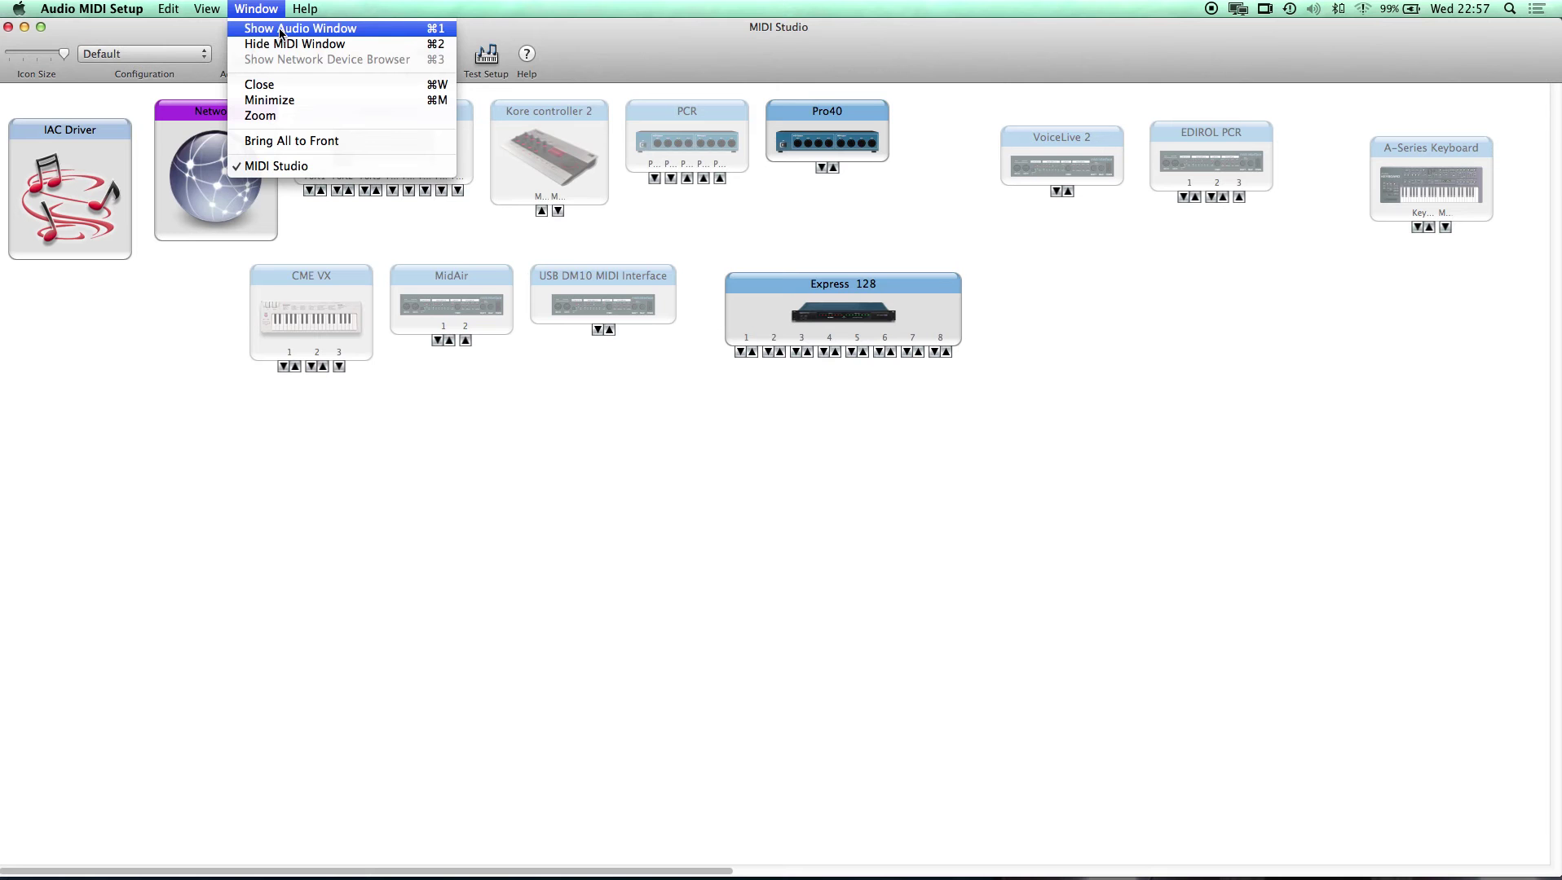
{"action": "left_click", "coordinate": [279, 30]}
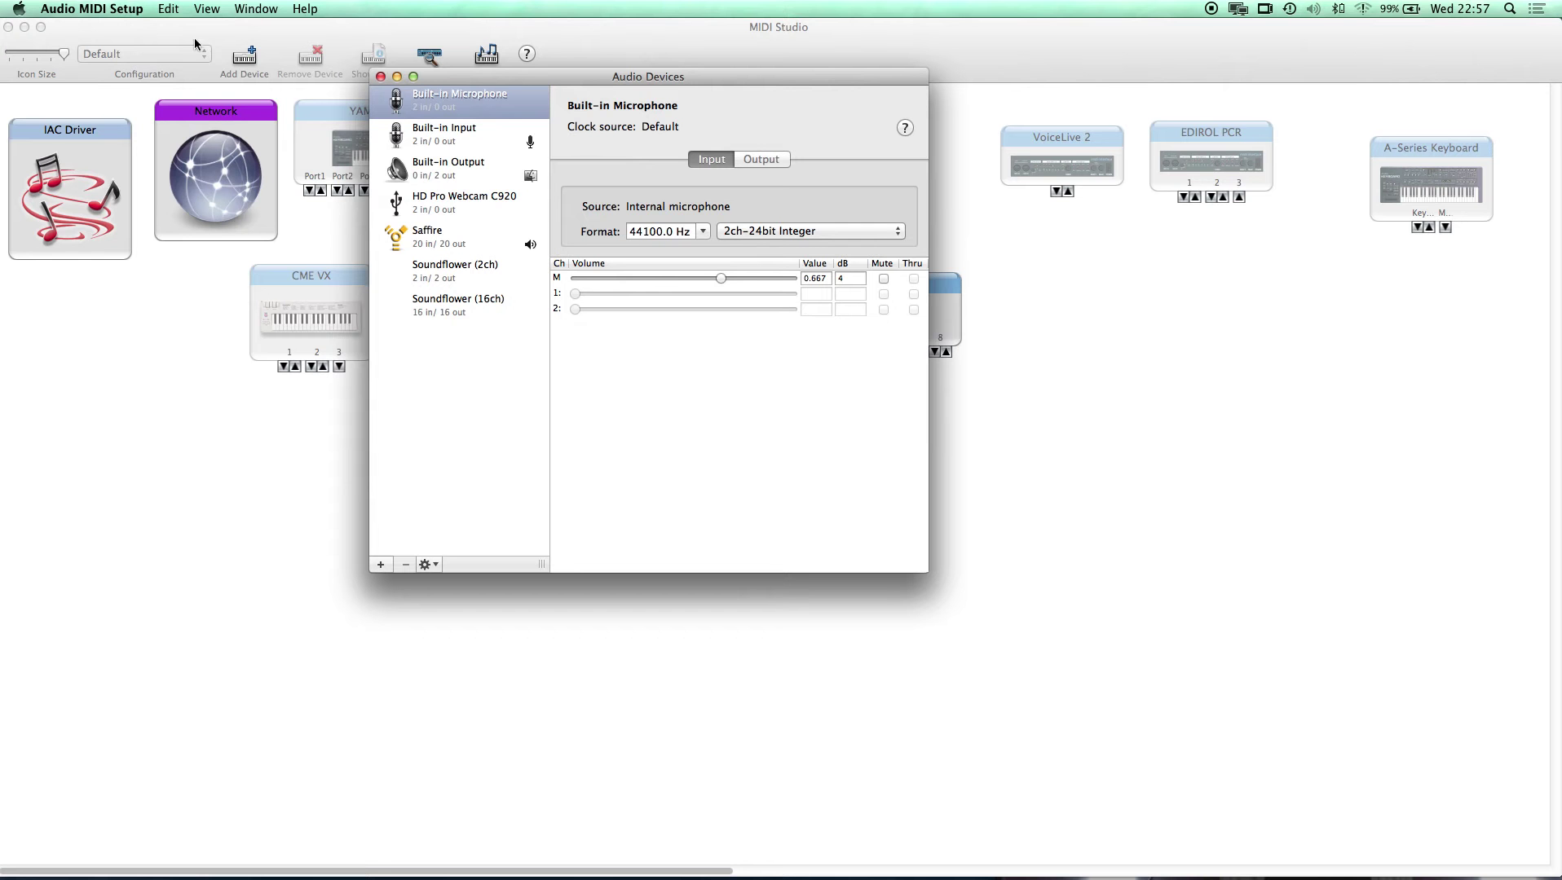
{"action": "left_click", "coordinate": [256, 9]}
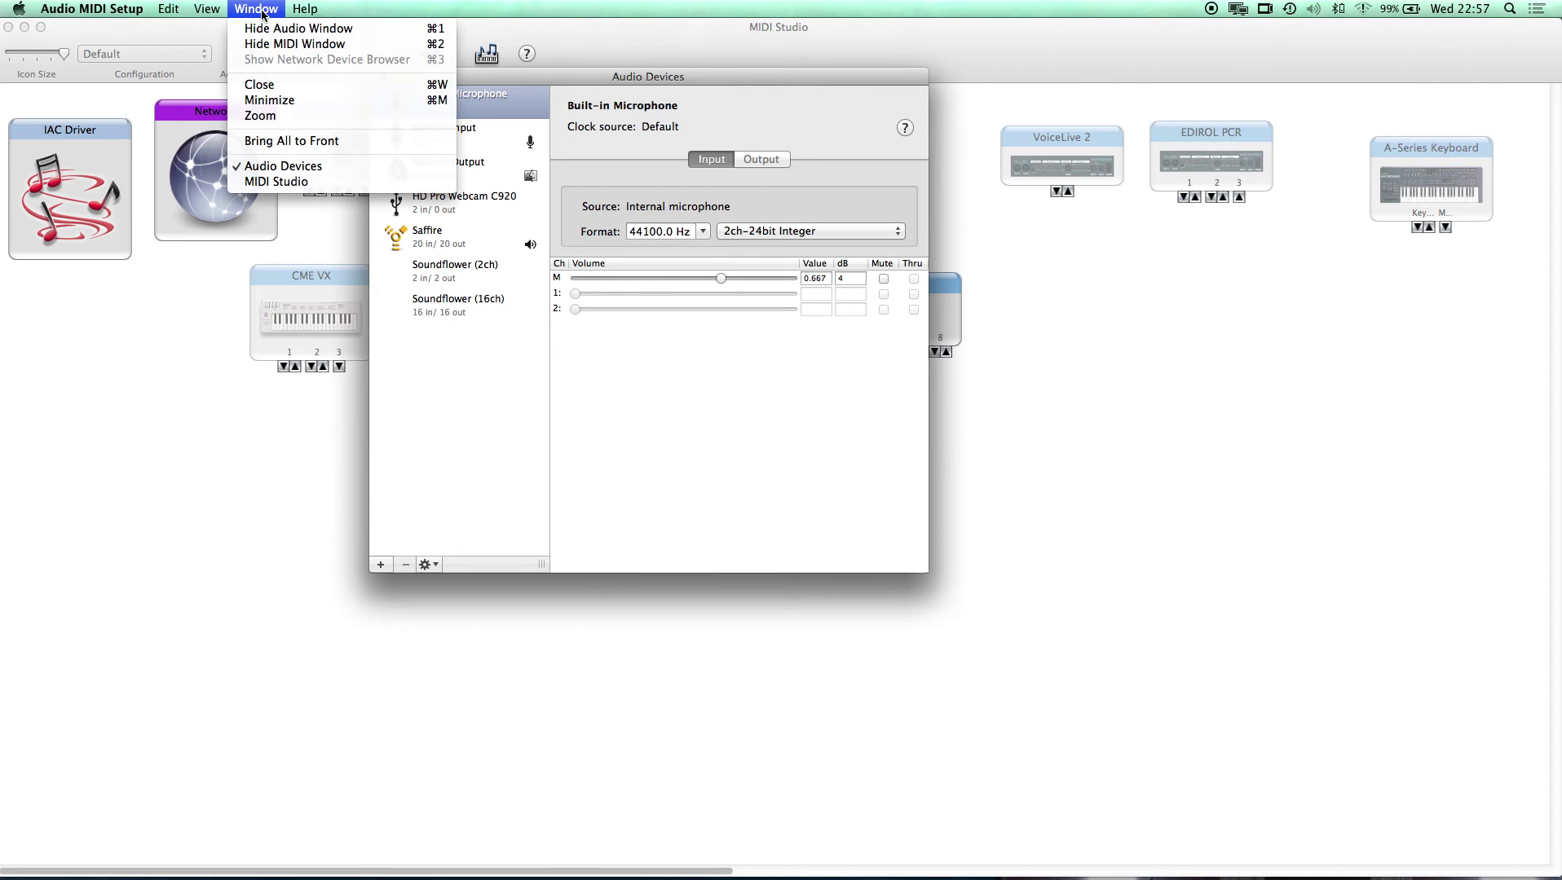
{"action": "left_click", "coordinate": [308, 44]}
{"action": "left_click_drag", "start_coordinate": [527, 76], "coordinate": [593, 163]}
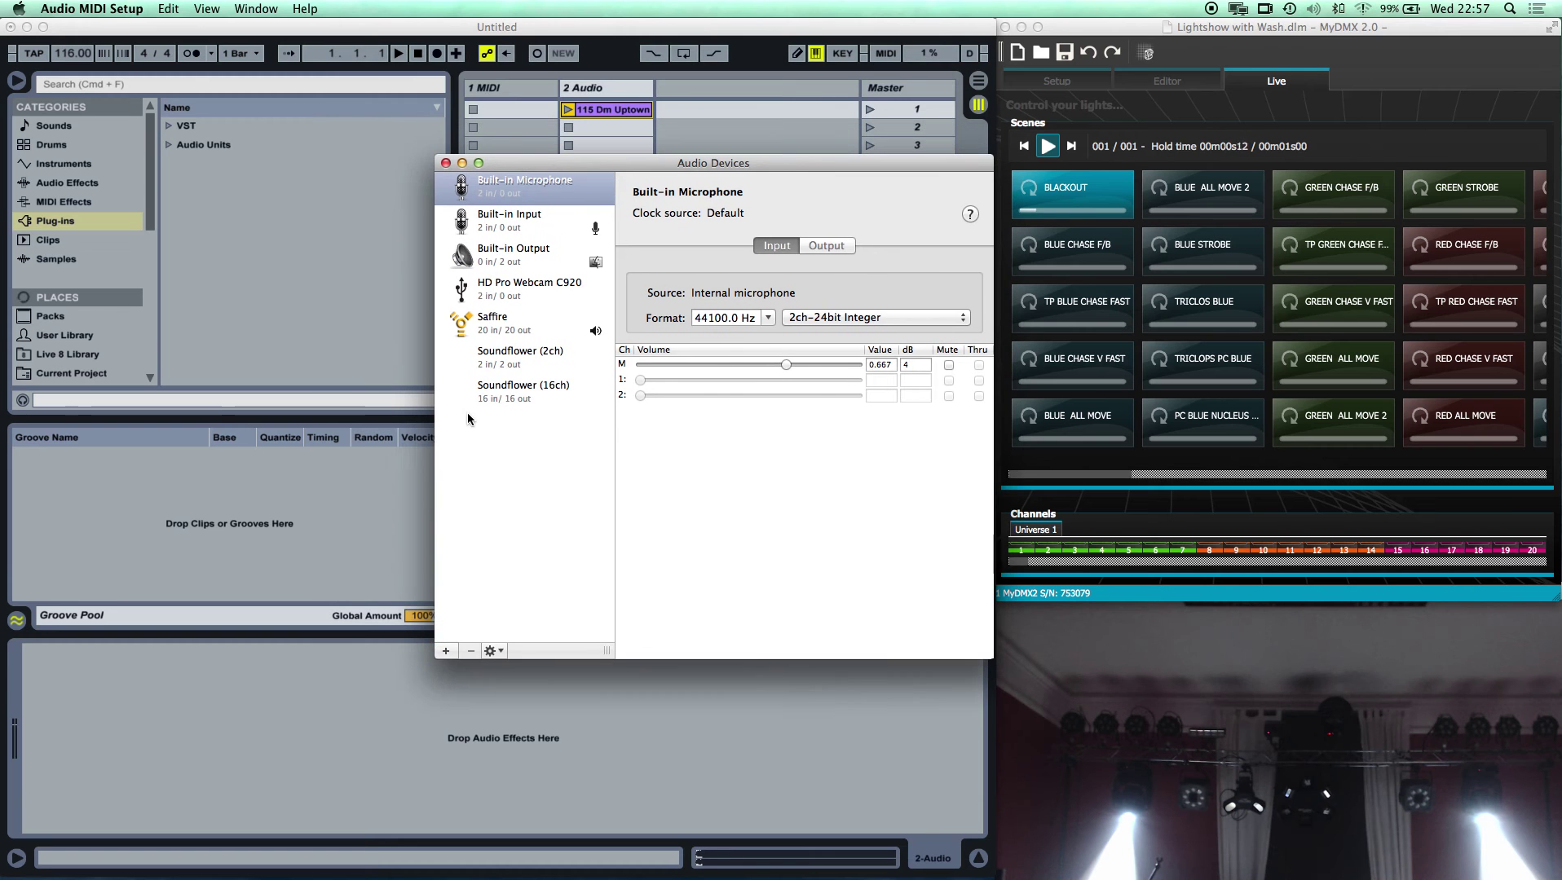
{"action": "left_click", "coordinate": [257, 9]}
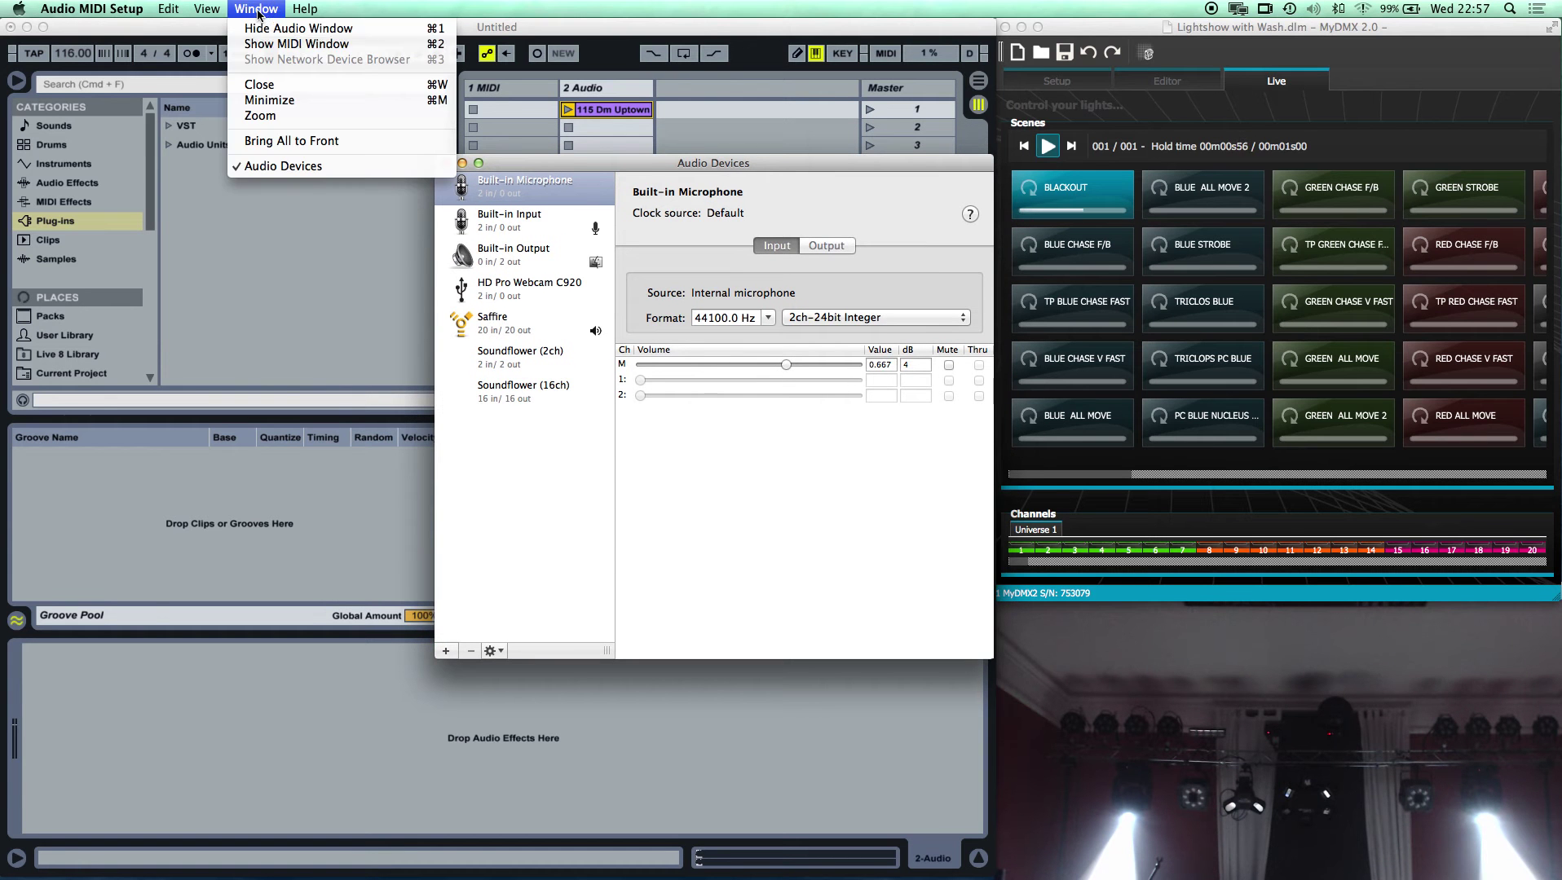
{"action": "left_click", "coordinate": [300, 44]}
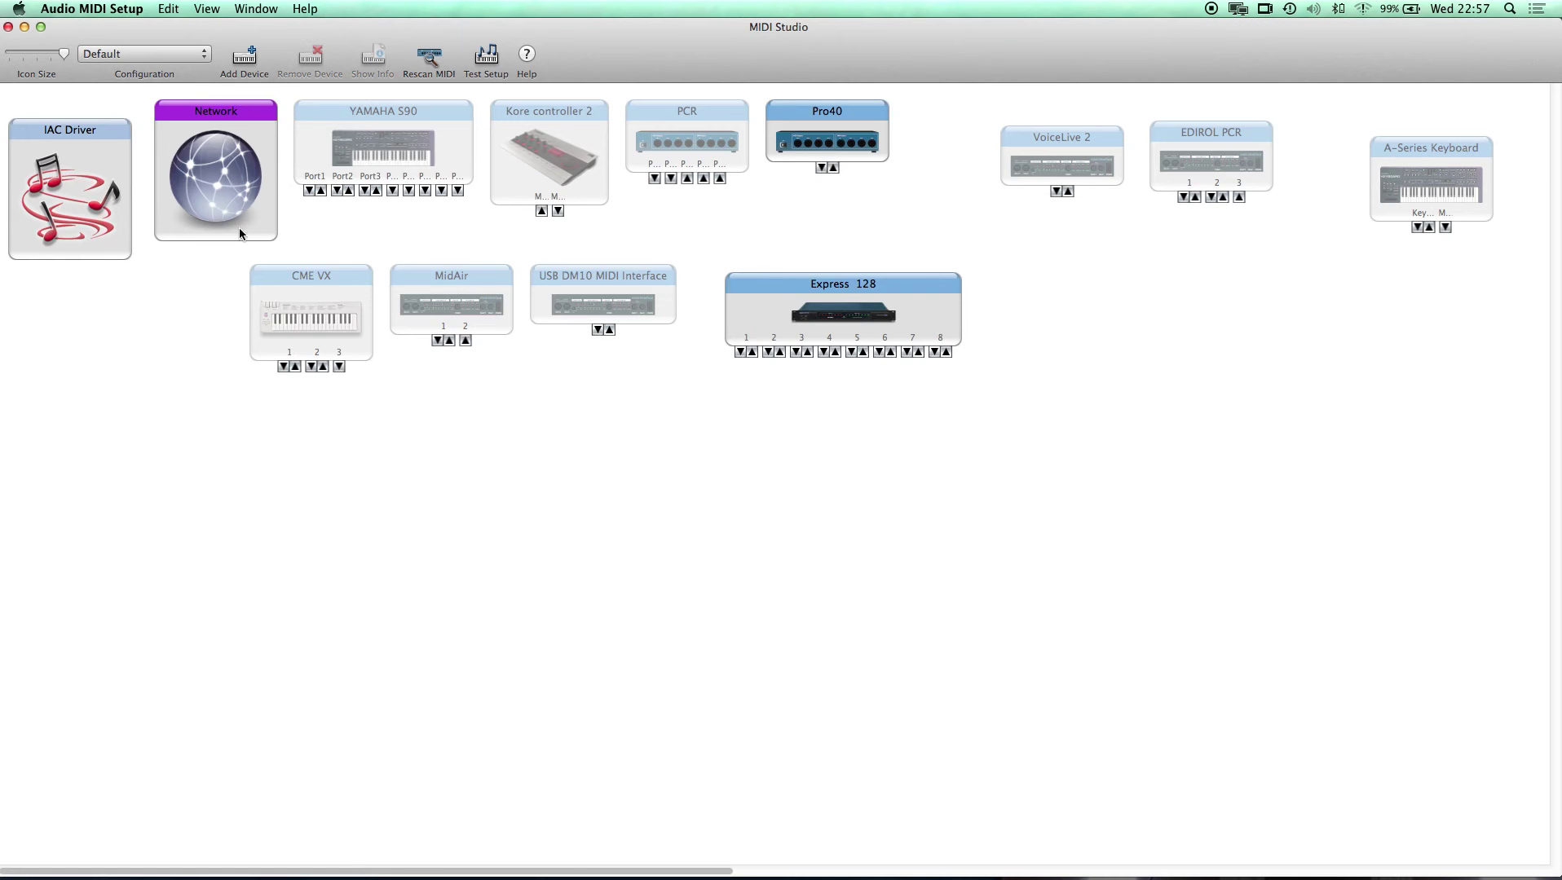
Step: Examine the IAC Driver's properties for its online setting and IAC Bus 1 port, and quit Audio MIDI Setup
{"action": "left_click", "coordinate": [75, 189]}
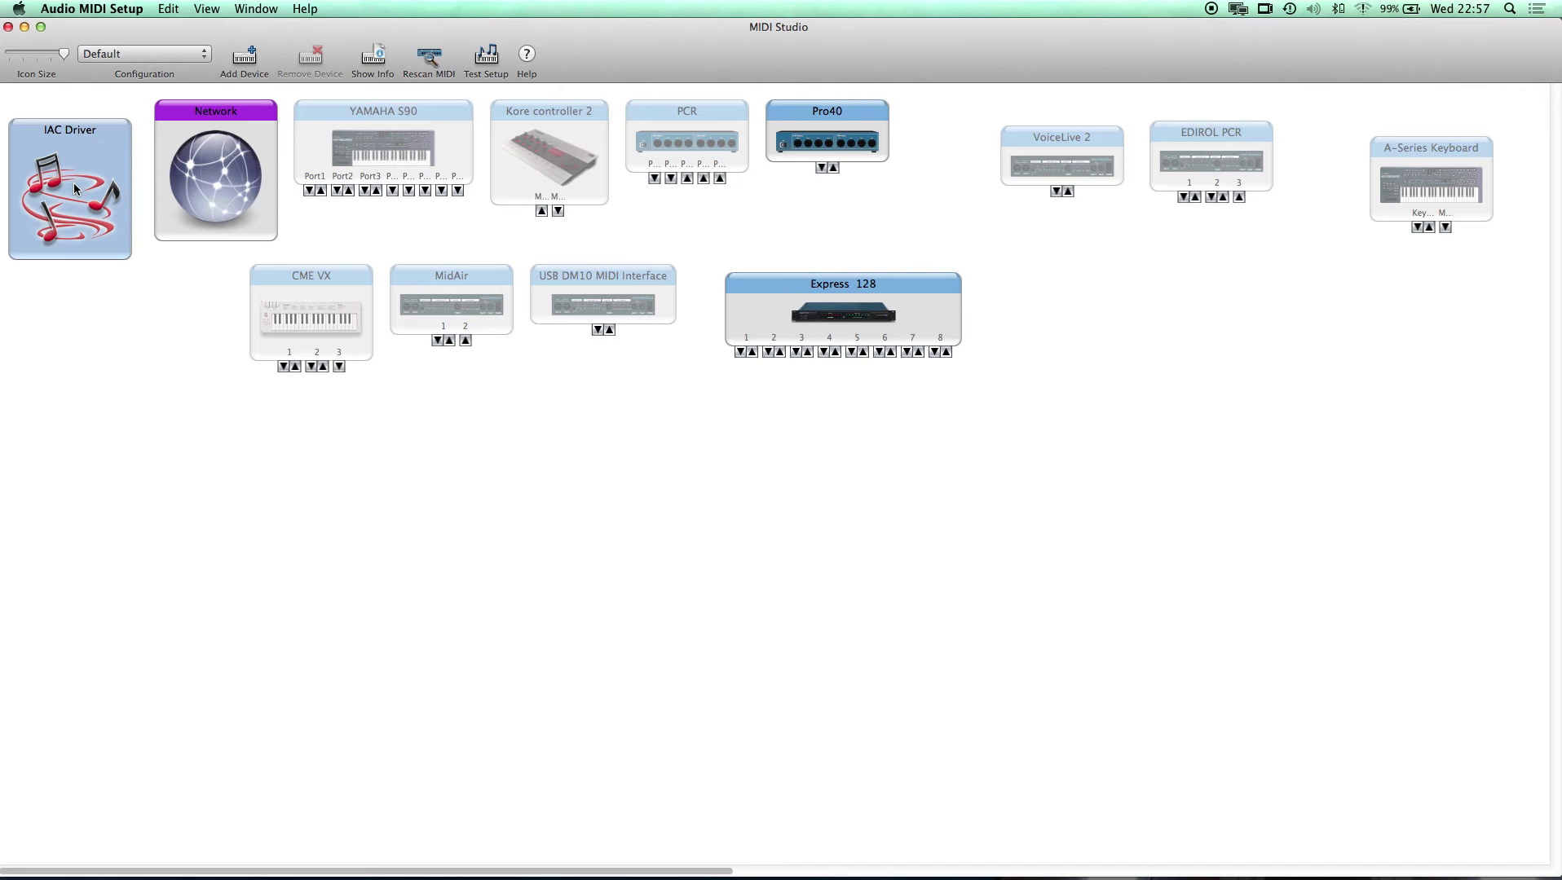
{"action": "double_click", "coordinate": [75, 189]}
{"action": "left_click_drag", "start_coordinate": [152, 239], "coordinate": [660, 248]}
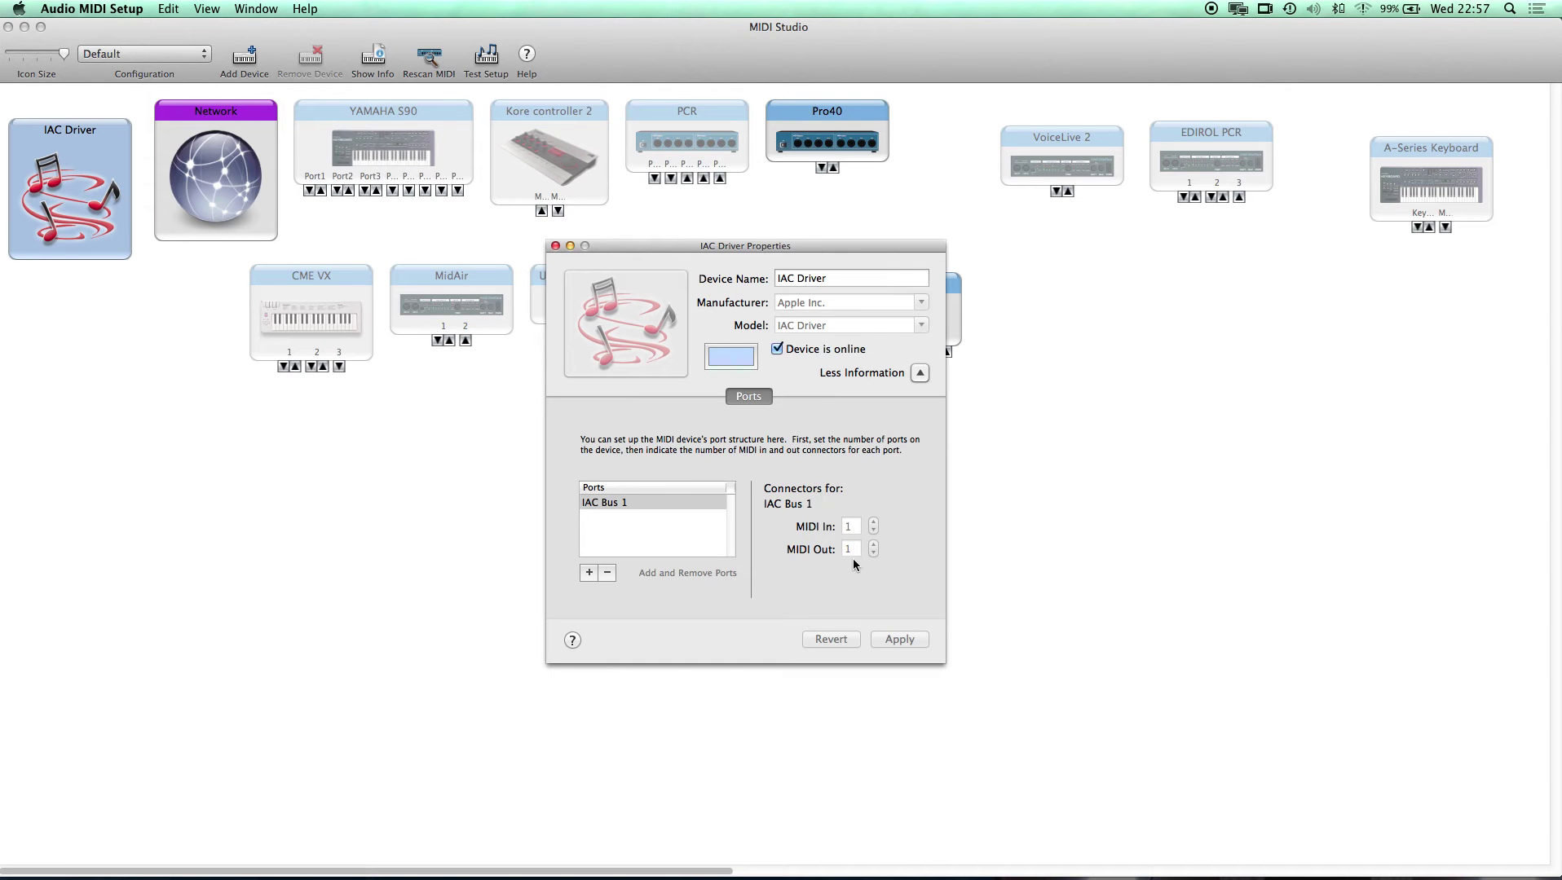
{"action": "left_click", "coordinate": [874, 526]}
{"action": "left_click", "coordinate": [555, 246]}
{"action": "left_click", "coordinate": [61, 9]}
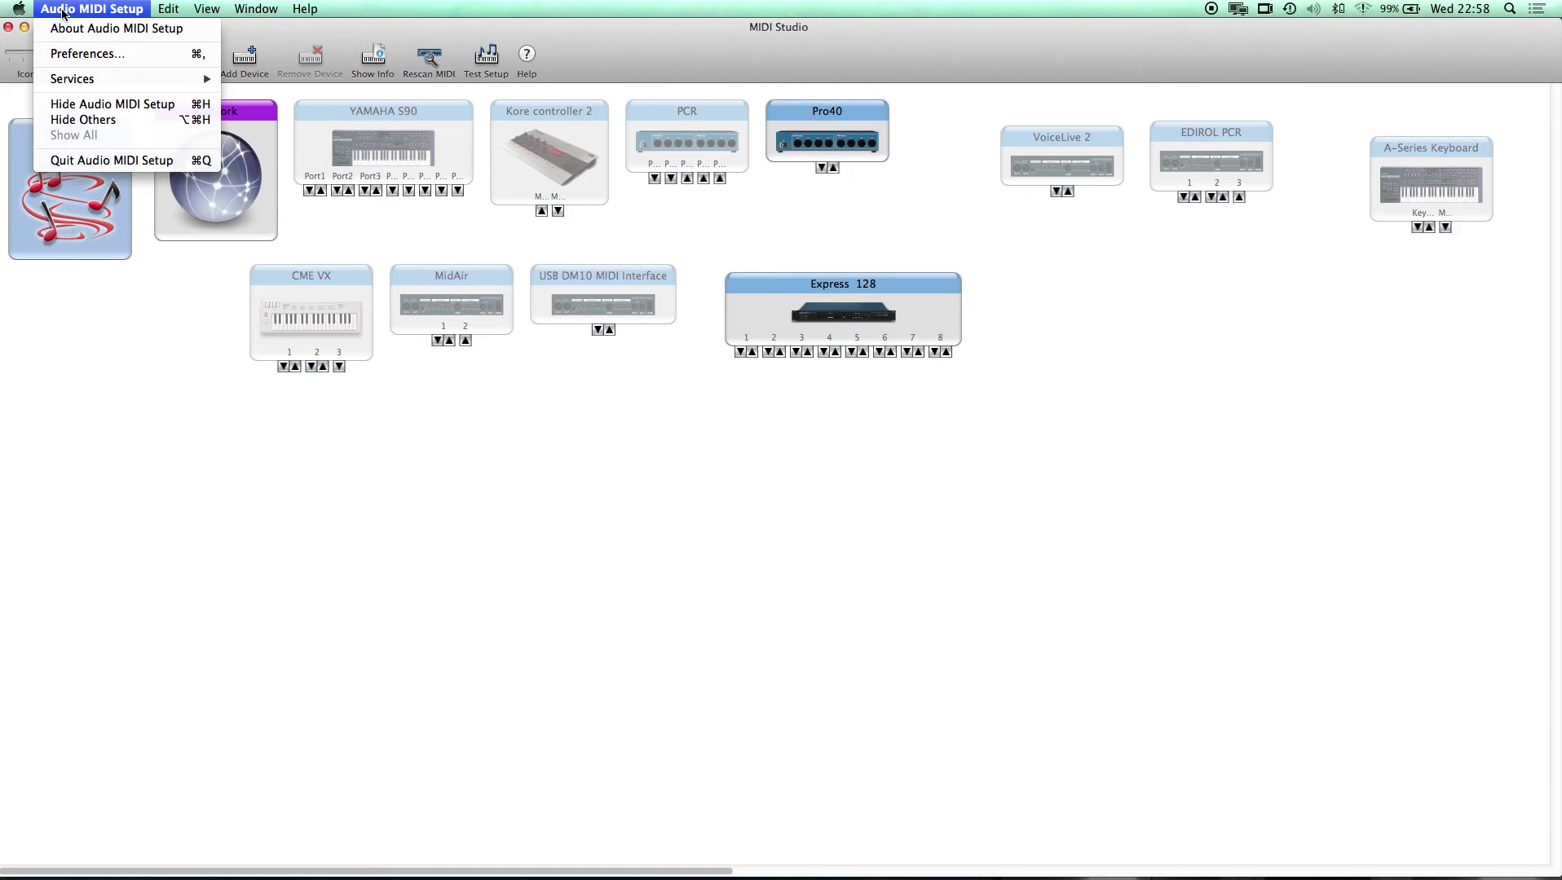
{"action": "left_click", "coordinate": [114, 161]}
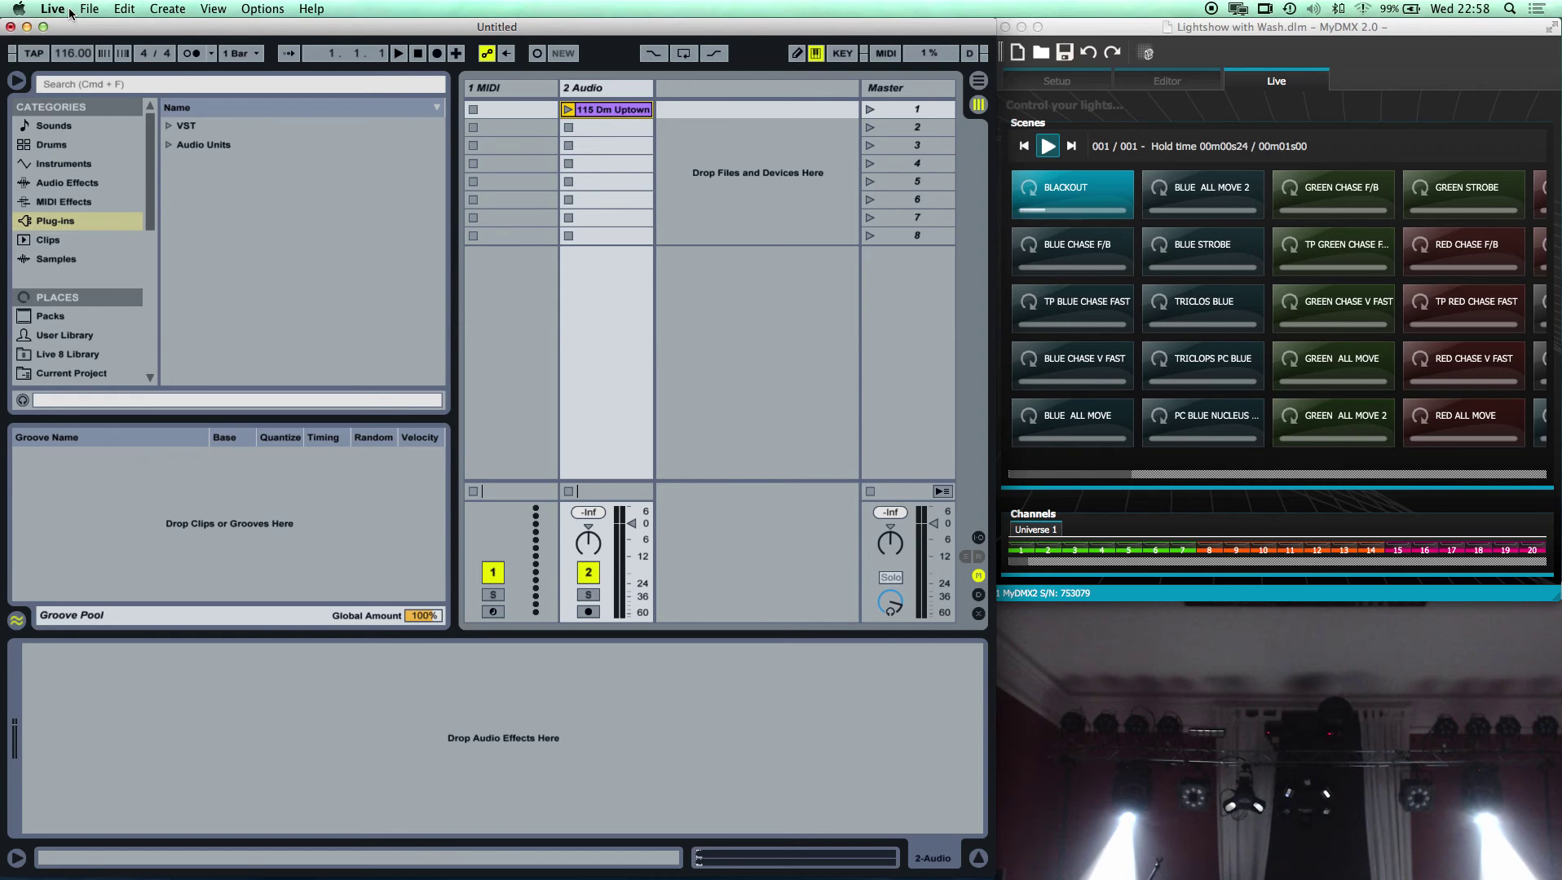
Step: Open Ableton Live's preferences and look through the Look Feel, Audio and MIDI Sync settings
{"action": "left_click", "coordinate": [54, 9]}
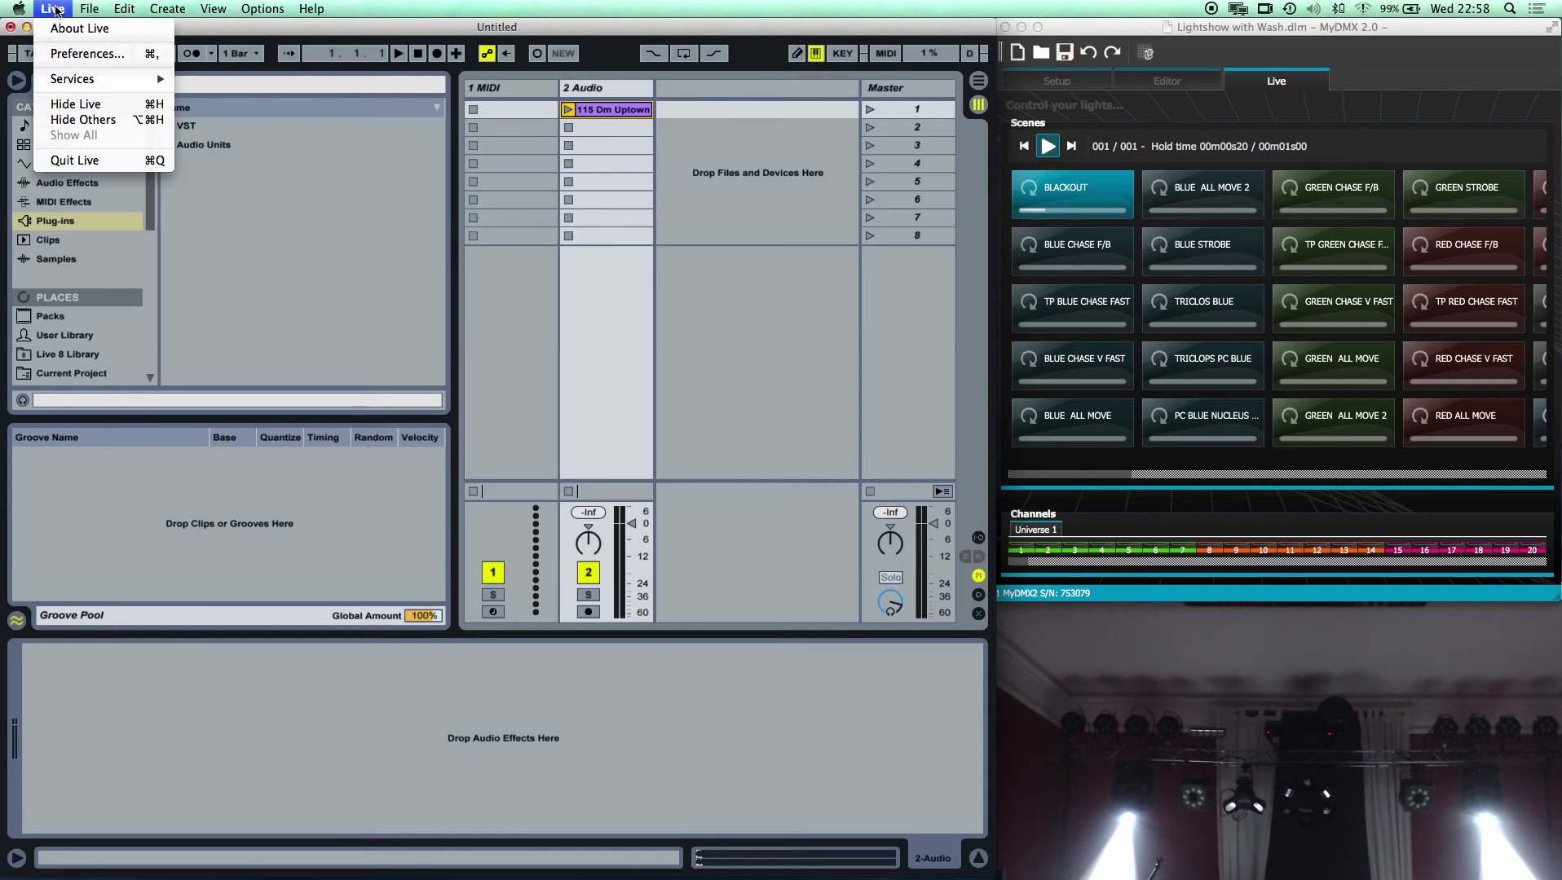
{"action": "left_click", "coordinate": [70, 53]}
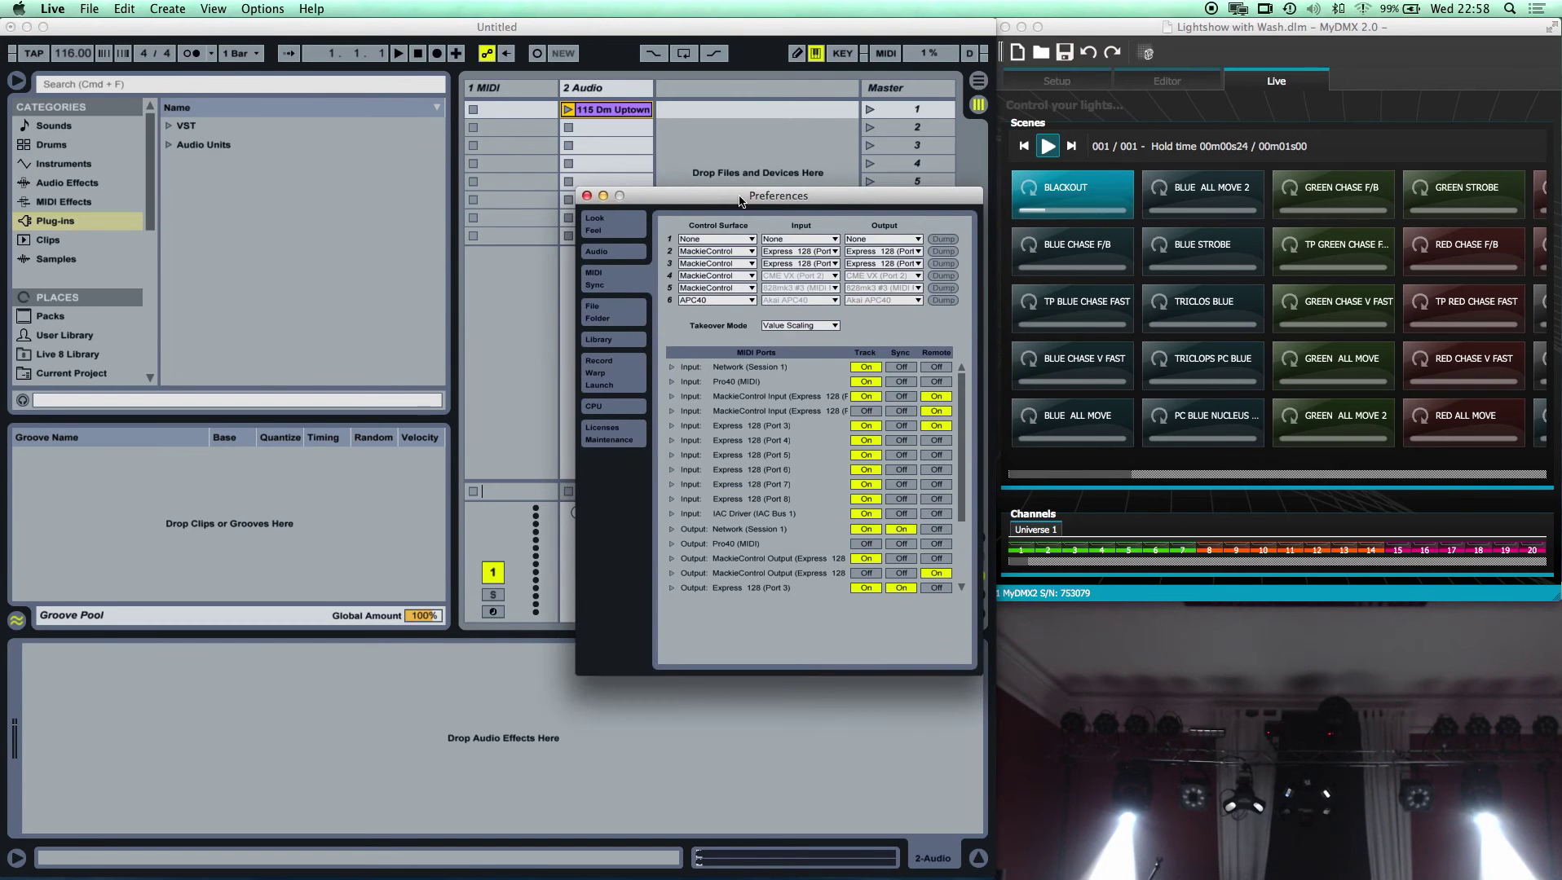
{"action": "left_click_drag", "start_coordinate": [738, 201], "coordinate": [707, 168]}
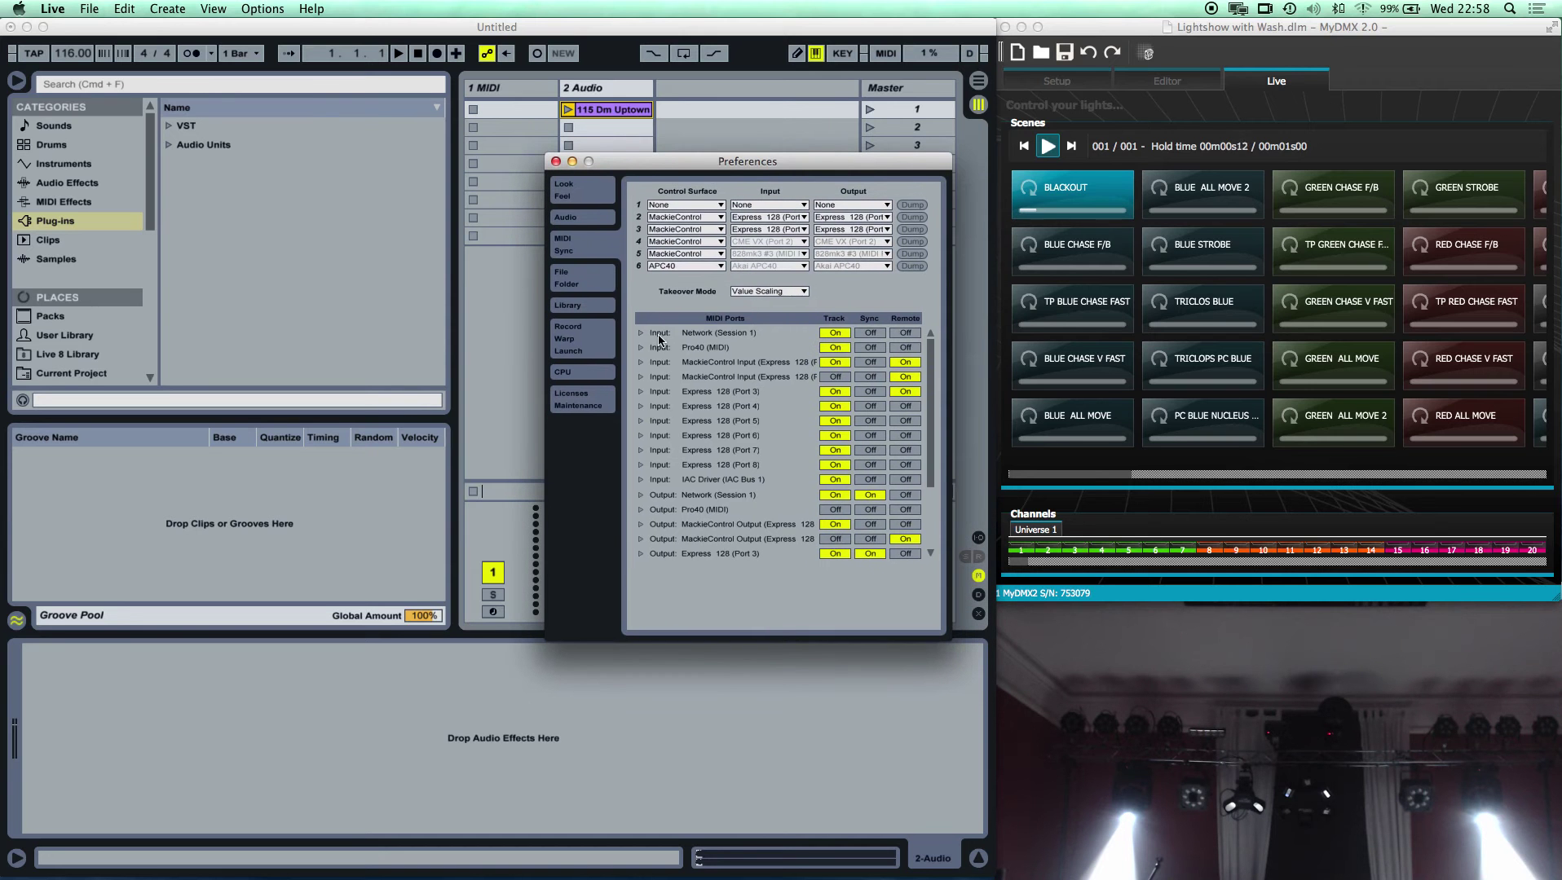
{"action": "left_click", "coordinate": [590, 190]}
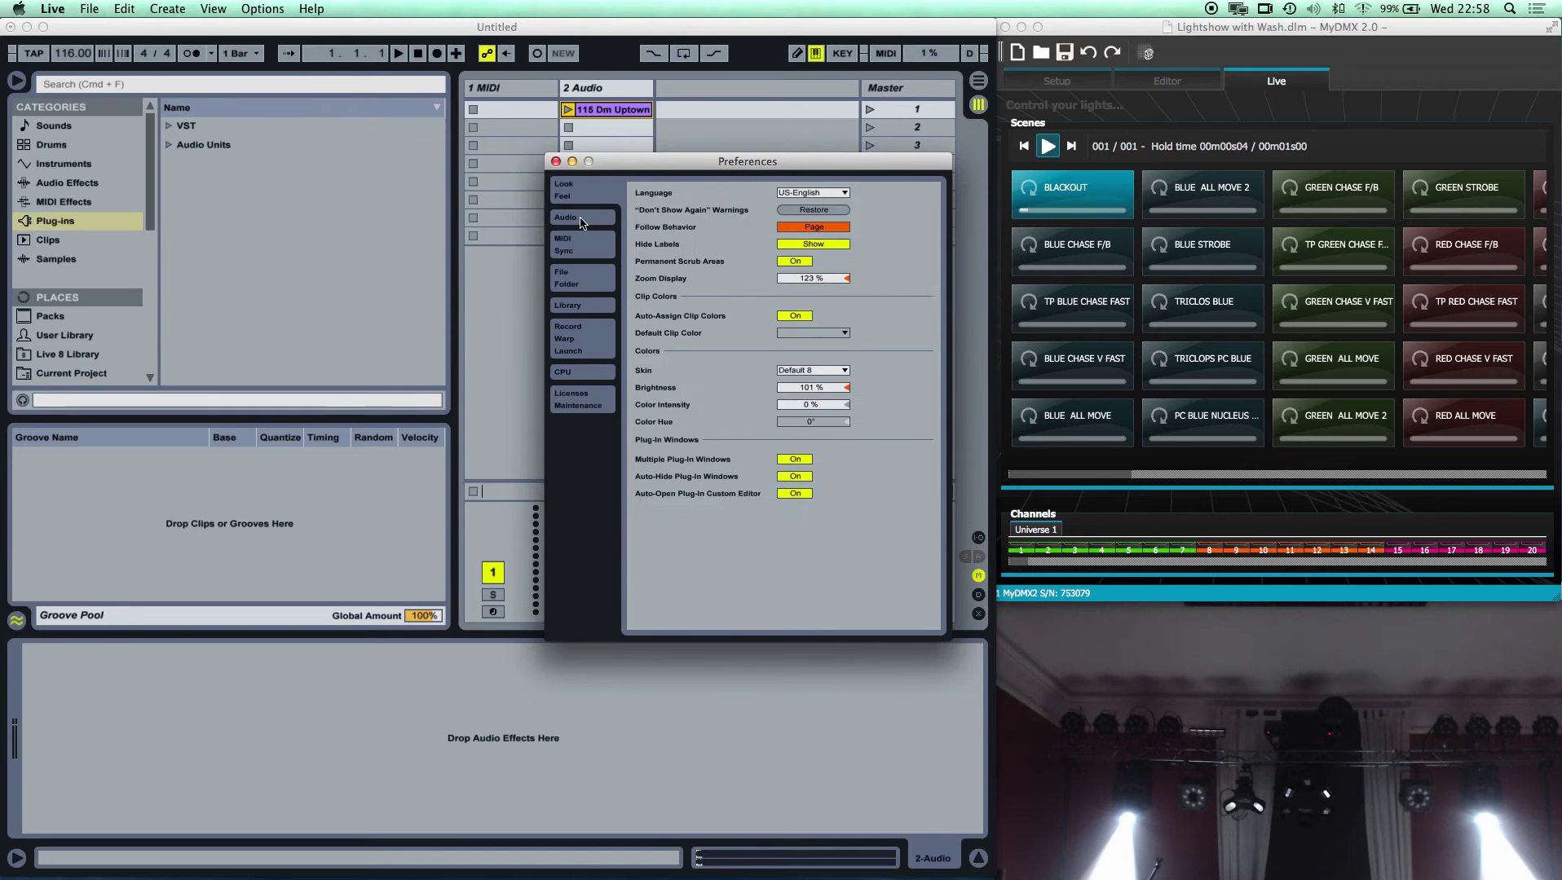
{"action": "left_click", "coordinate": [583, 218]}
{"action": "left_click", "coordinate": [582, 244]}
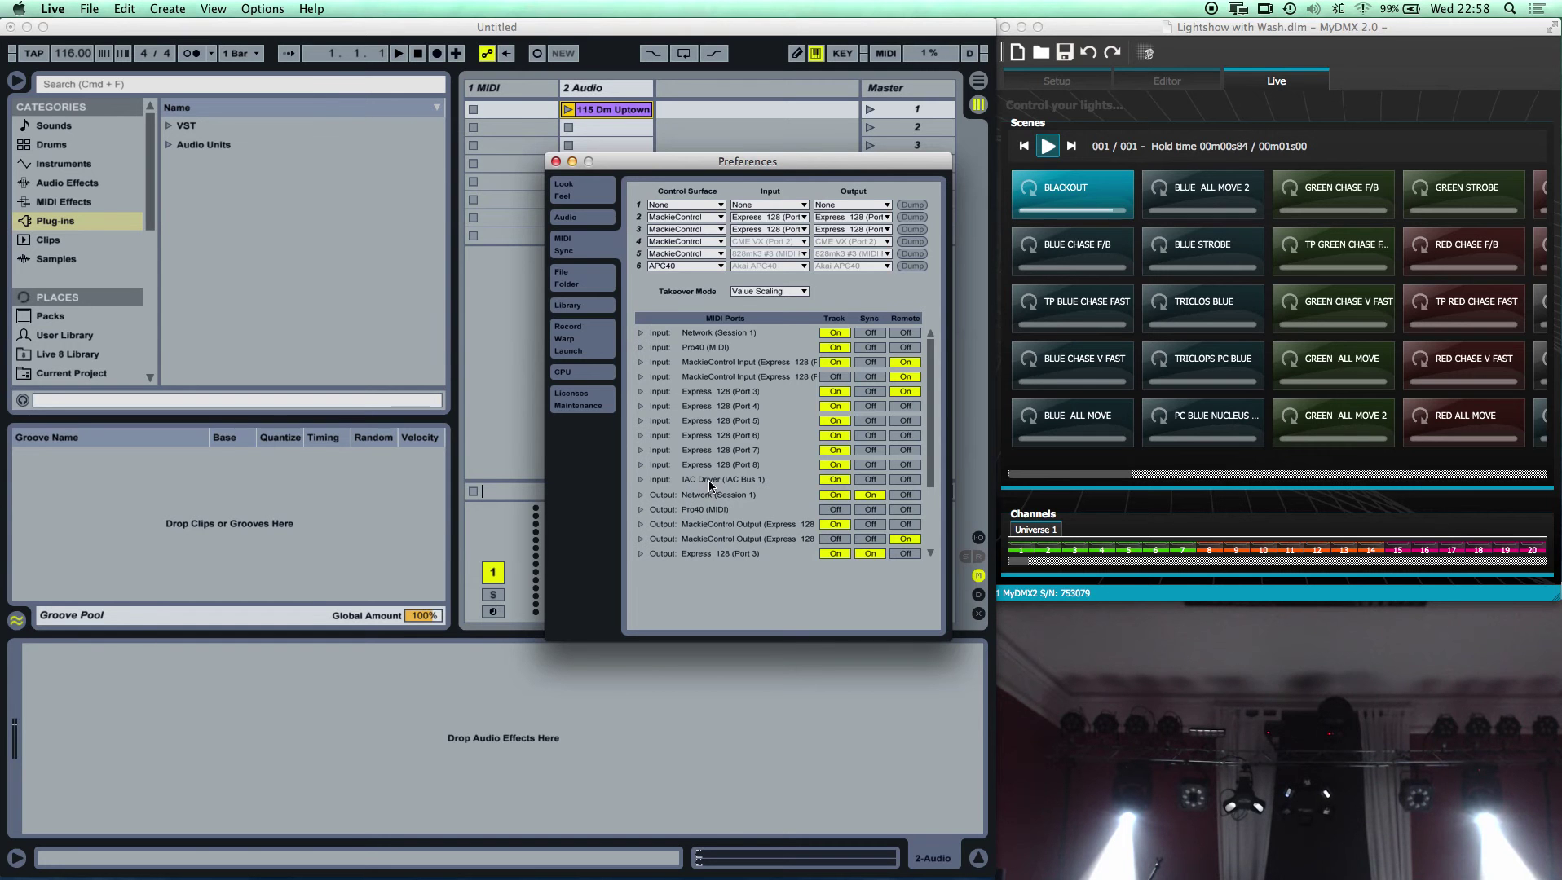
Step: Check the Track settings of the IAC Driver (IAC Bus 1) input and output ports, and close the preferences
{"action": "scroll", "coordinate": [712, 498], "scroll_direction": "down", "scroll_amount": 3}
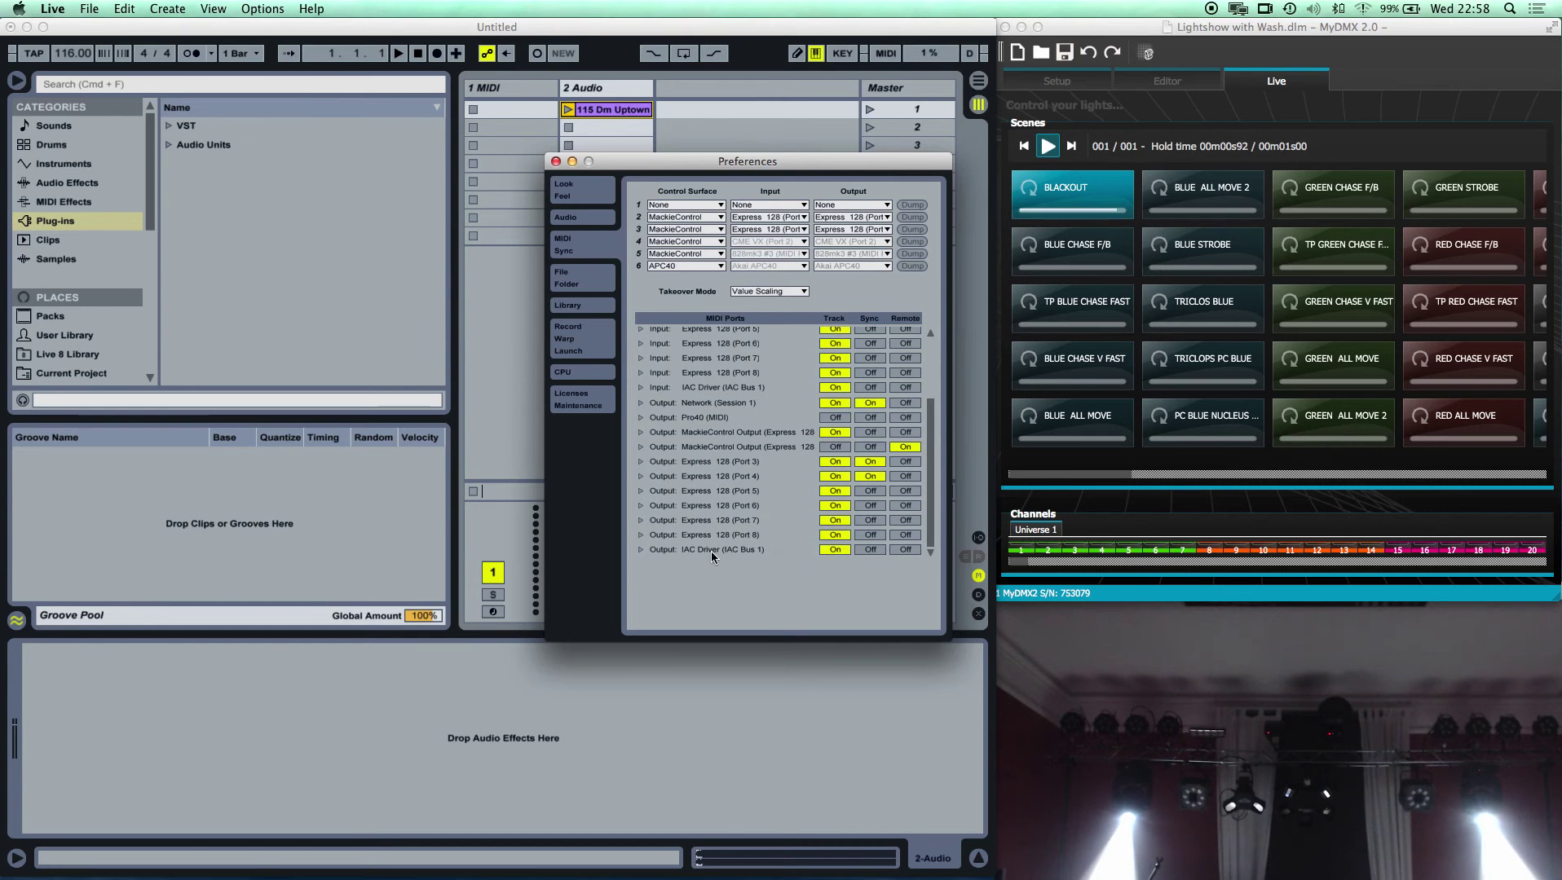
{"action": "scroll", "coordinate": [711, 552], "scroll_direction": "up", "scroll_amount": 3}
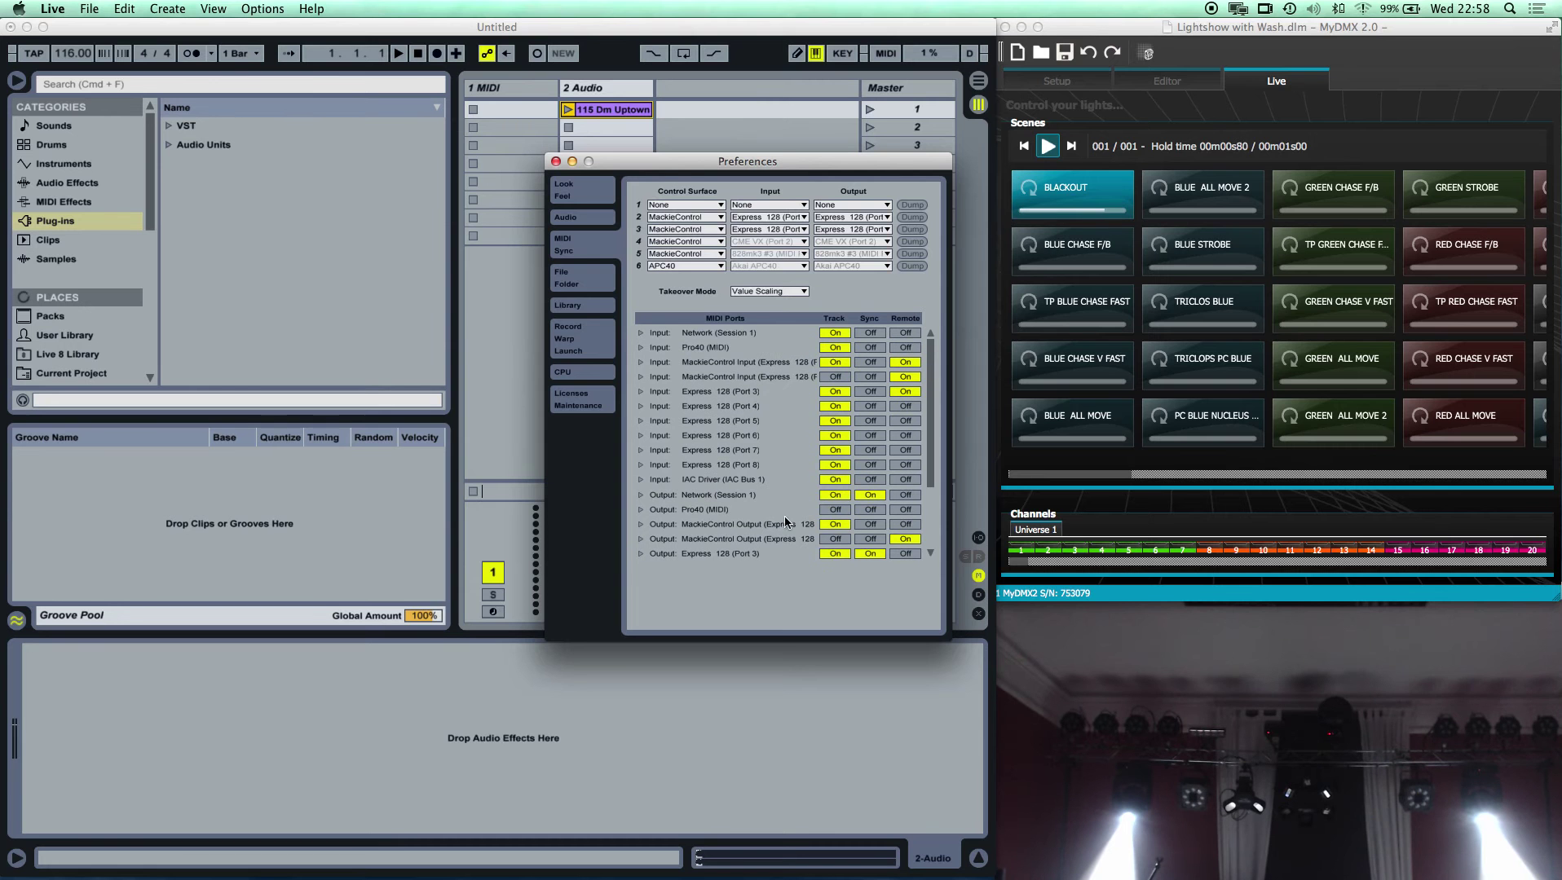
{"action": "left_click", "coordinate": [825, 479]}
{"action": "scroll", "coordinate": [844, 490], "scroll_direction": "down", "scroll_amount": 3}
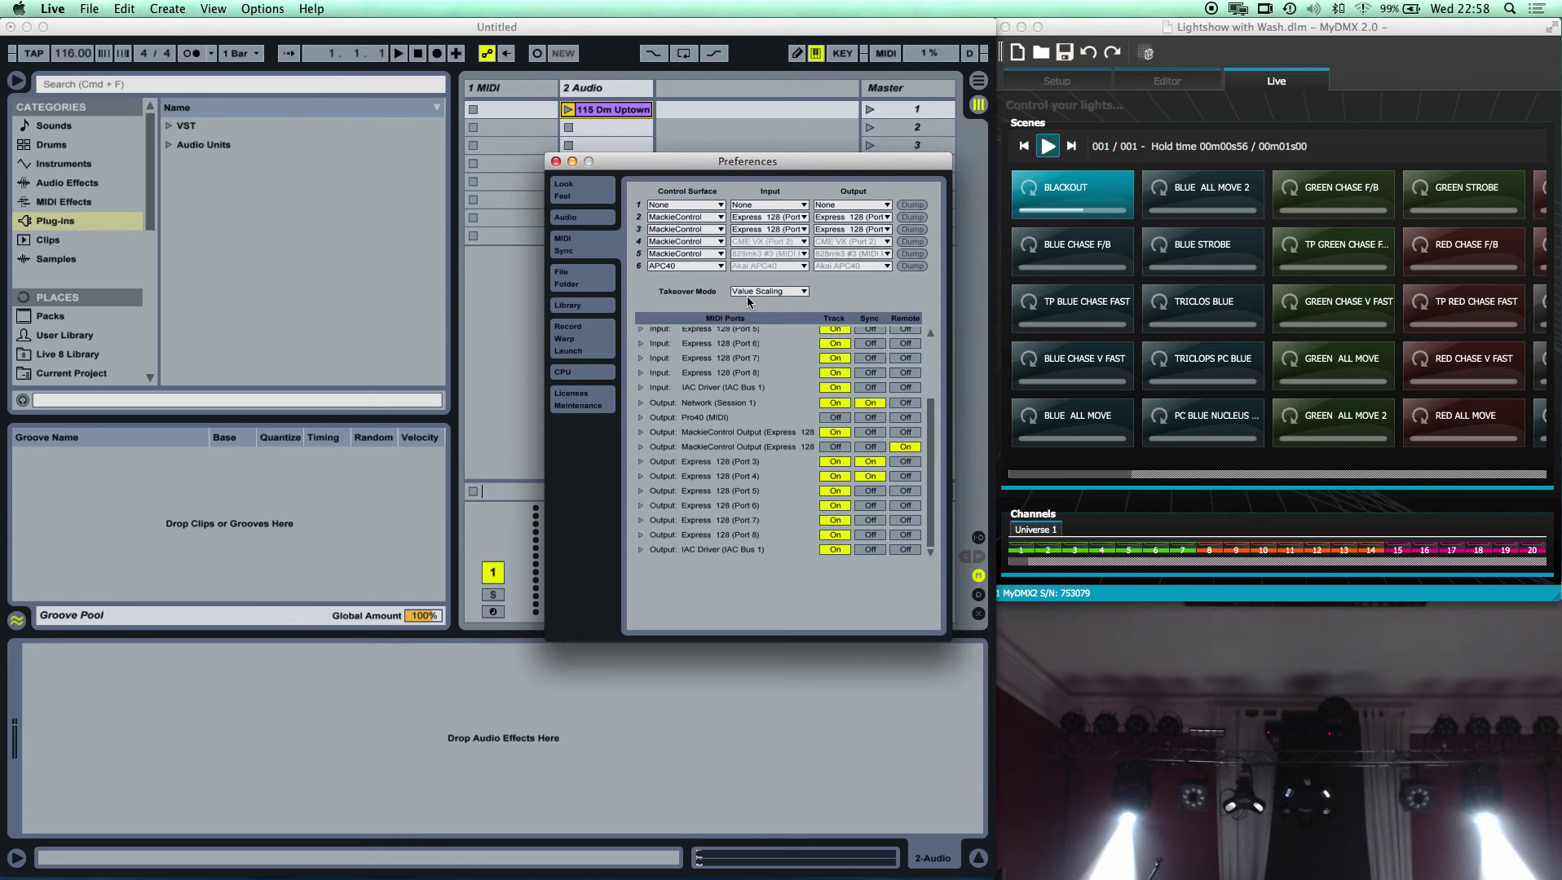
{"action": "left_click", "coordinate": [555, 162]}
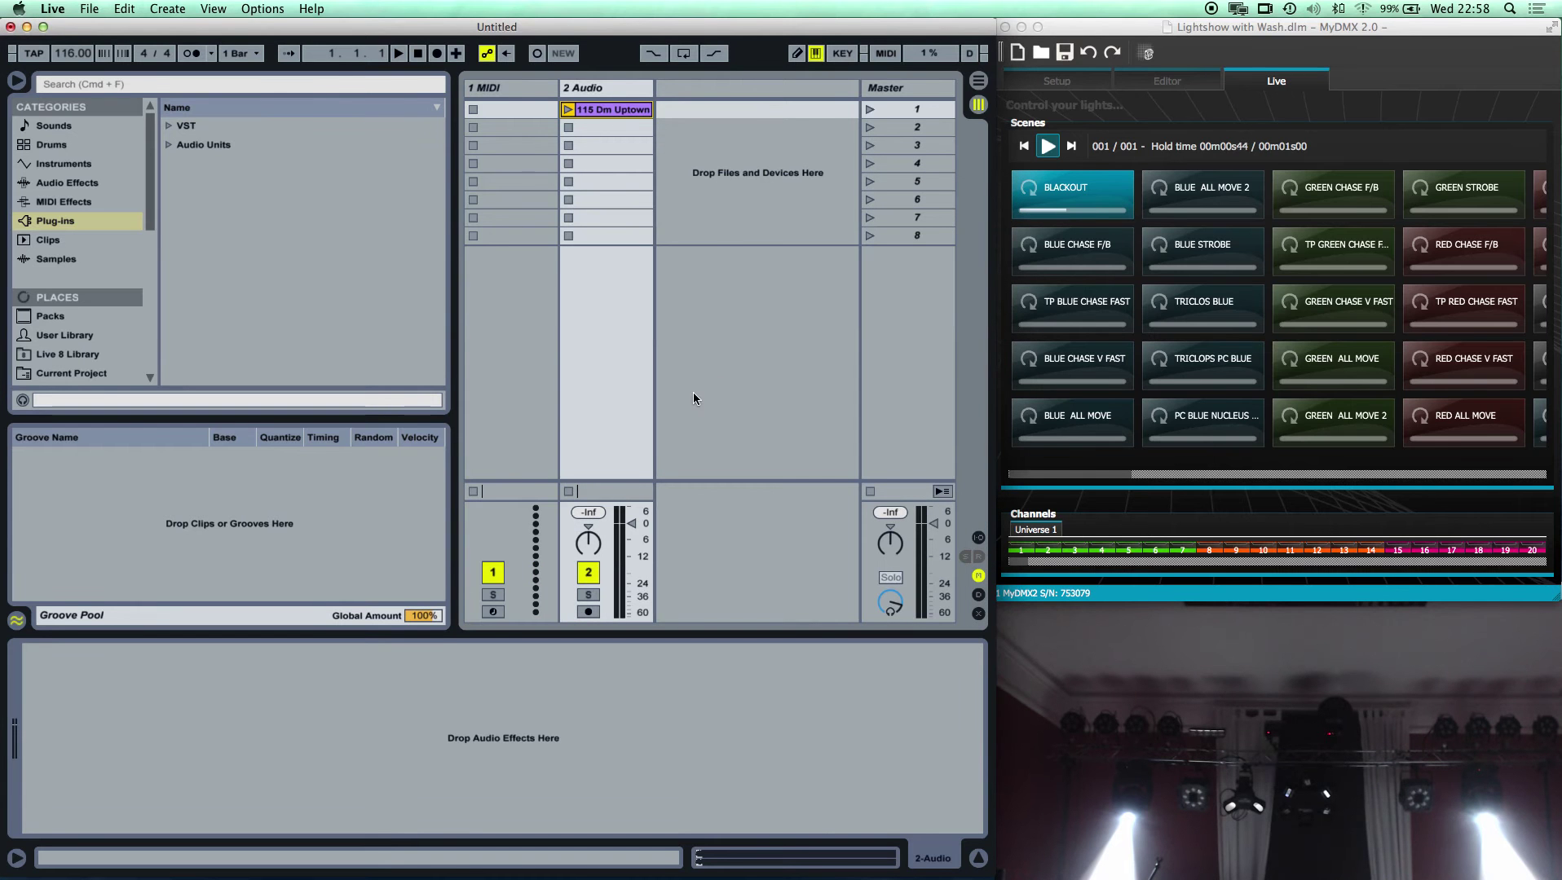
Step: Delete the MIDI track that precedes the audio track
{"action": "right_click", "coordinate": [507, 91]}
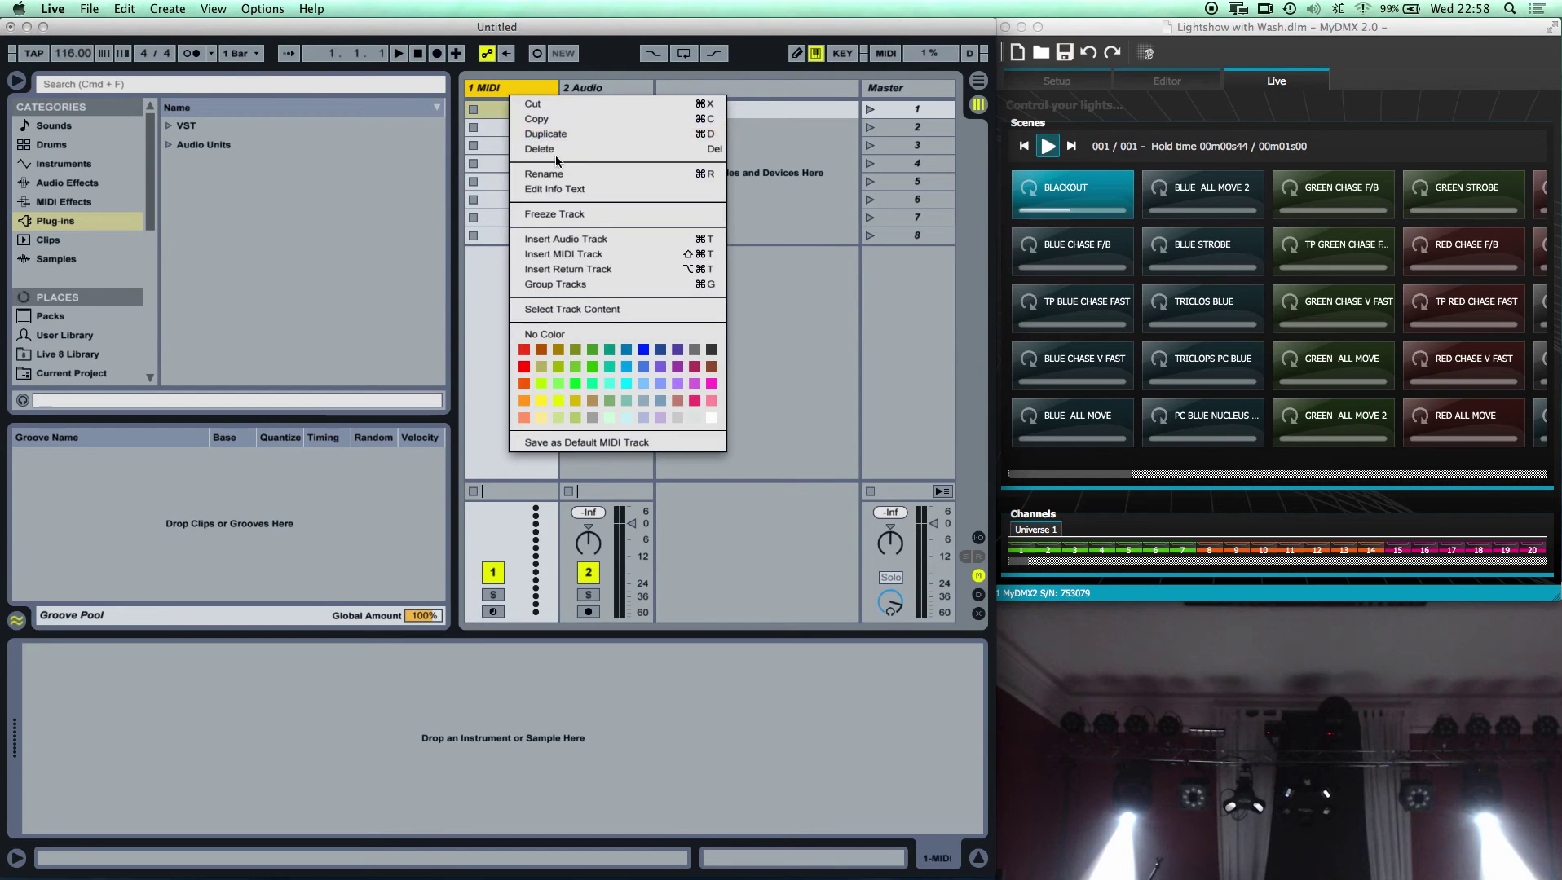
{"action": "key", "text": "Escape"}
{"action": "right_click", "coordinate": [505, 90]}
{"action": "left_click", "coordinate": [534, 144]}
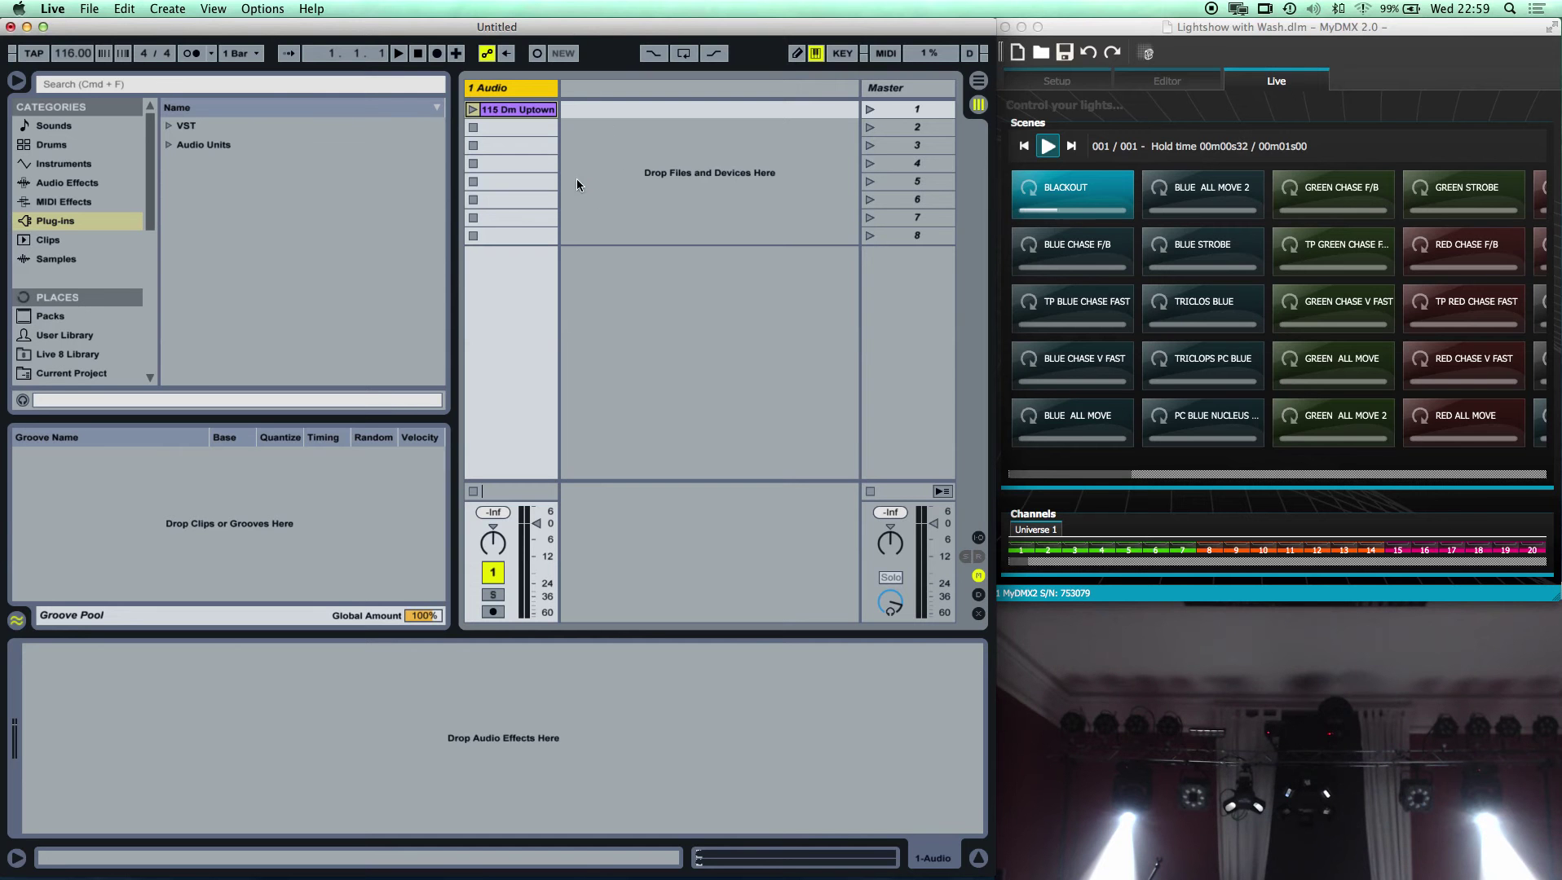
Step: Insert a new MIDI track after the audio track and create an empty MIDI clip in its first slot
{"action": "right_click", "coordinate": [610, 147]}
{"action": "left_click", "coordinate": [666, 174]}
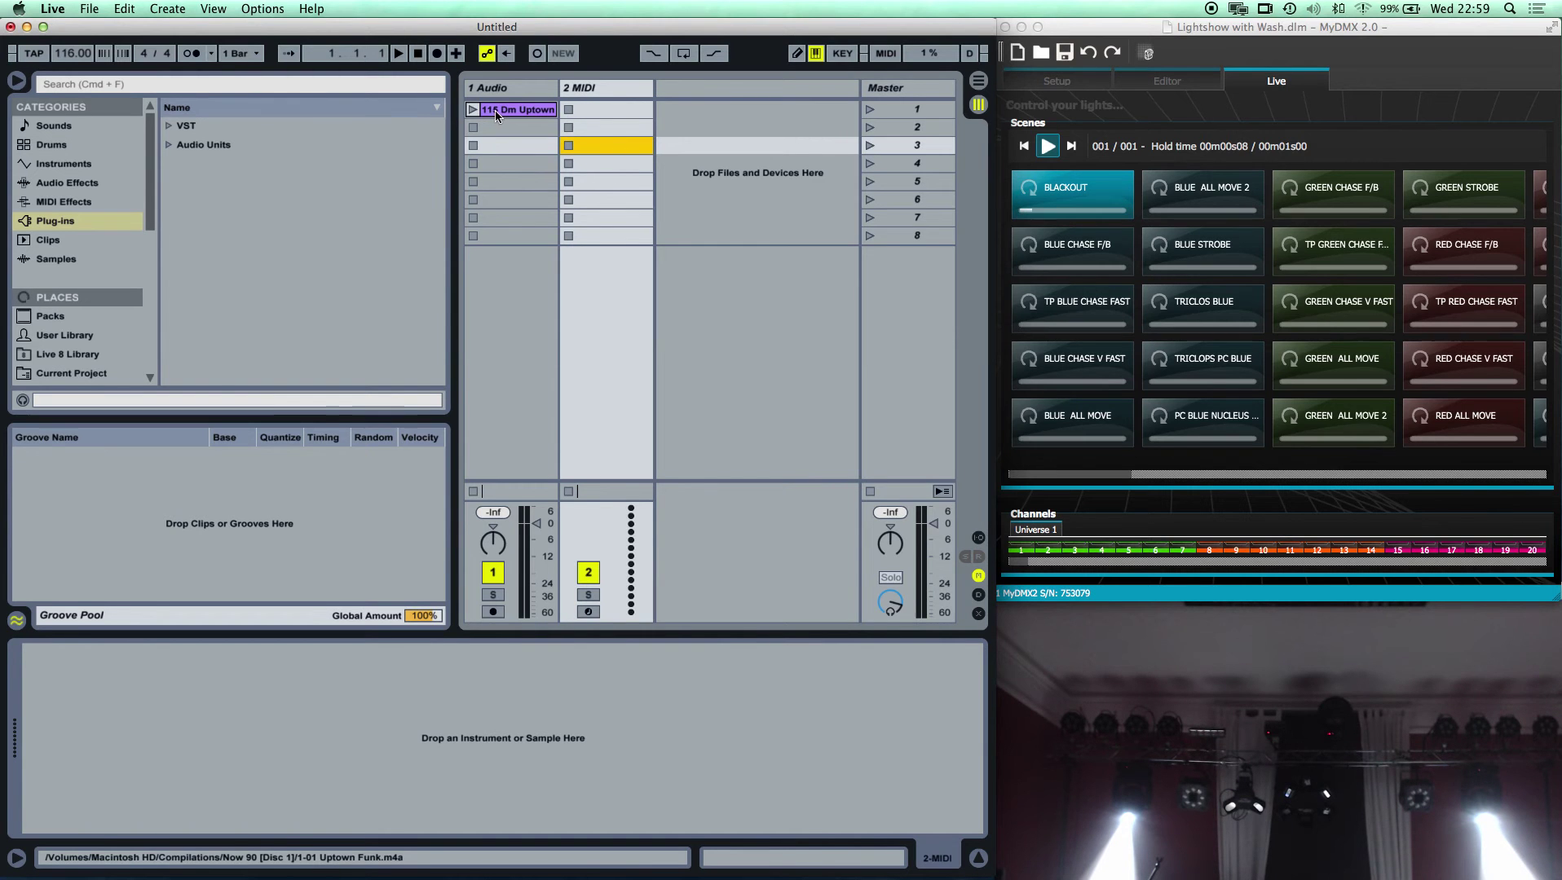
{"action": "left_click", "coordinate": [600, 108]}
{"action": "double_click", "coordinate": [600, 107]}
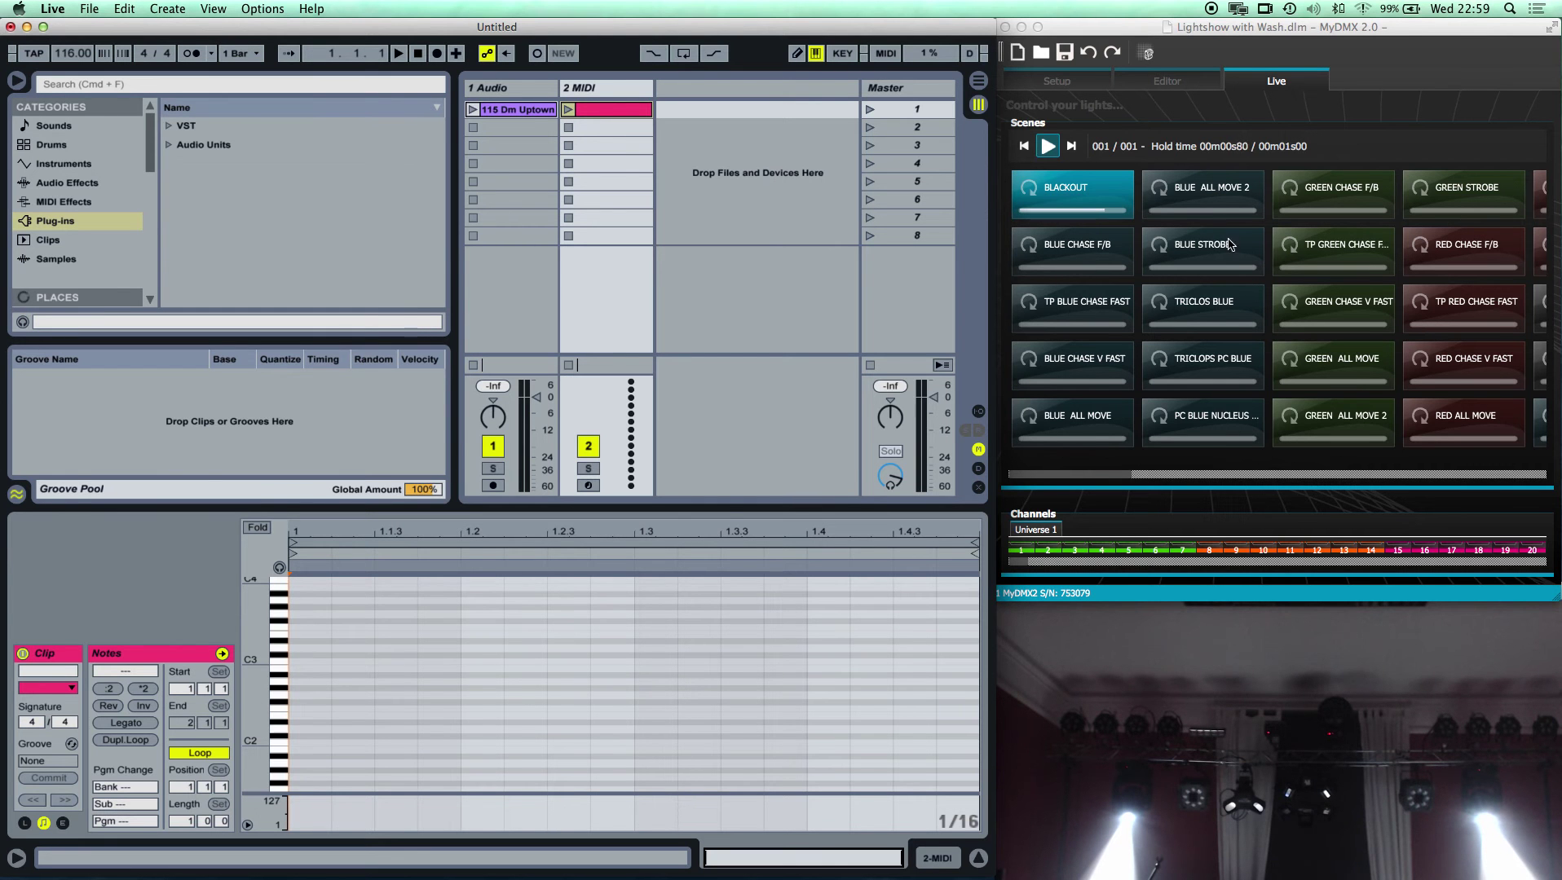
Step: Look through all the lighting scenes in MyDMX from BLACKOUT to the last ones and return to the start
{"action": "scroll", "coordinate": [1206, 269], "scroll_direction": "right", "scroll_amount": 4}
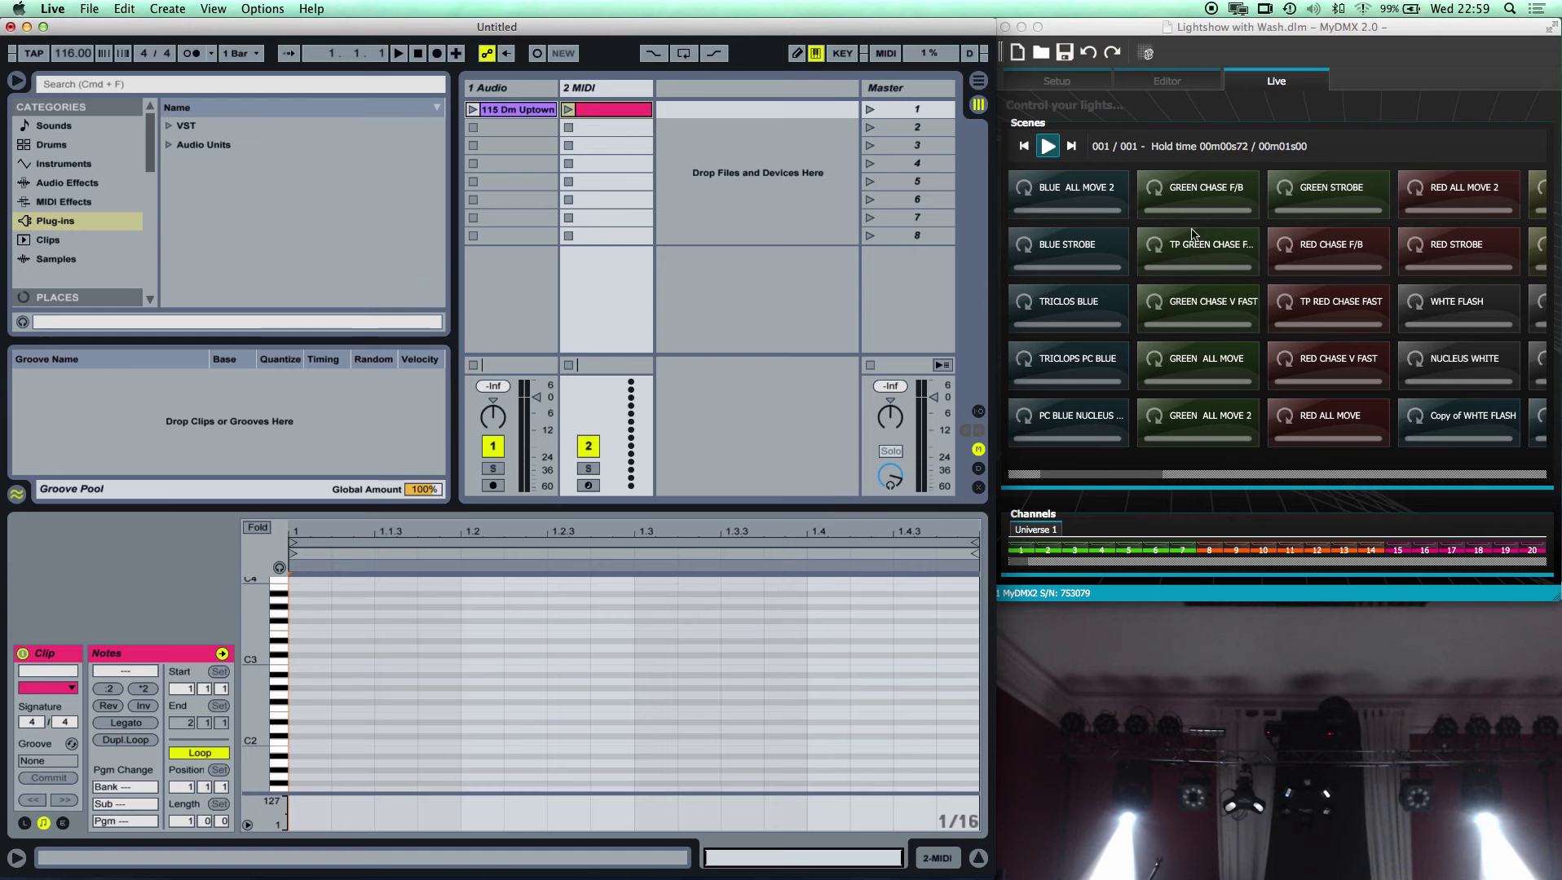
{"action": "scroll", "coordinate": [1181, 236], "scroll_direction": "right", "scroll_amount": 1}
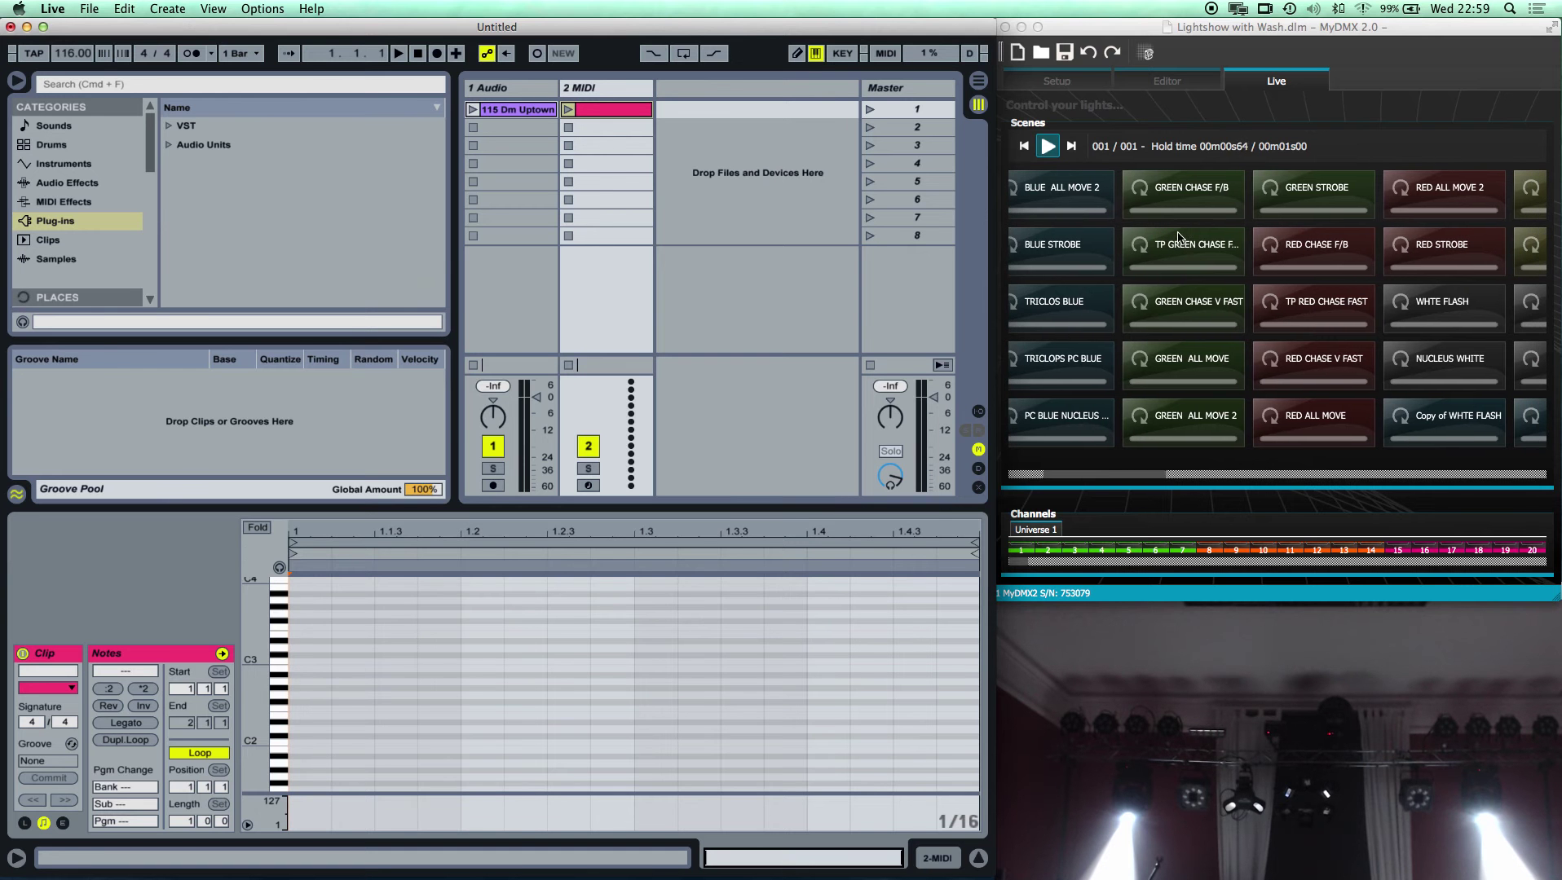
{"action": "scroll", "coordinate": [1186, 237], "scroll_direction": "right", "scroll_amount": 1}
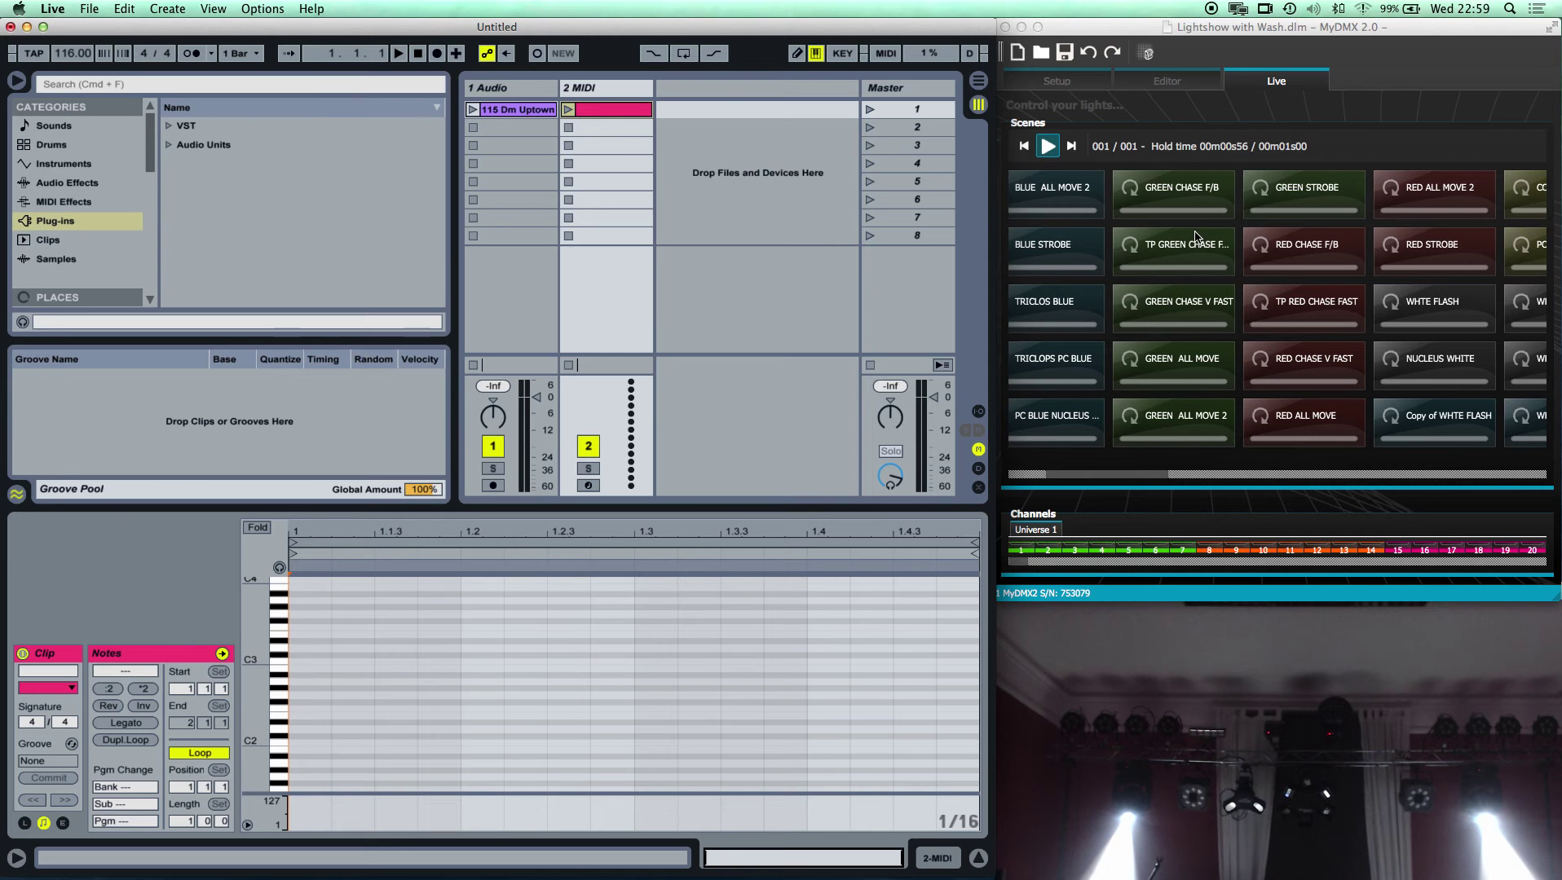
{"action": "scroll", "coordinate": [1198, 237], "scroll_direction": "right", "scroll_amount": 5}
{"action": "scroll", "coordinate": [1203, 237], "scroll_direction": "right", "scroll_amount": 20}
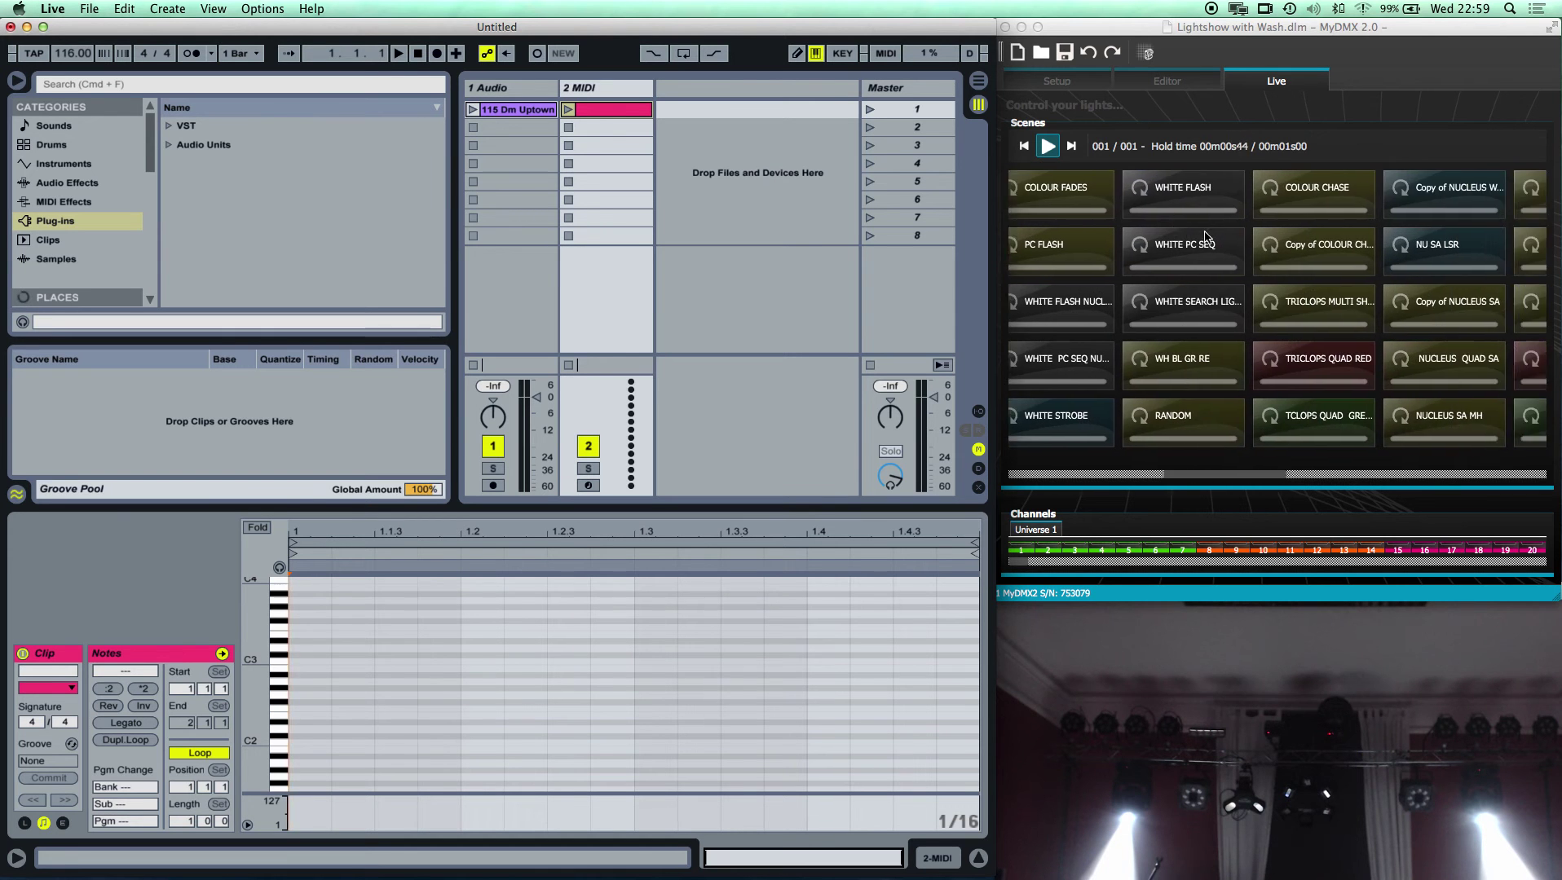
{"action": "scroll", "coordinate": [1206, 237], "scroll_direction": "right", "scroll_amount": 20}
{"action": "scroll", "coordinate": [1171, 234], "scroll_direction": "left", "scroll_amount": 20}
{"action": "scroll", "coordinate": [1141, 245], "scroll_direction": "right", "scroll_amount": 20}
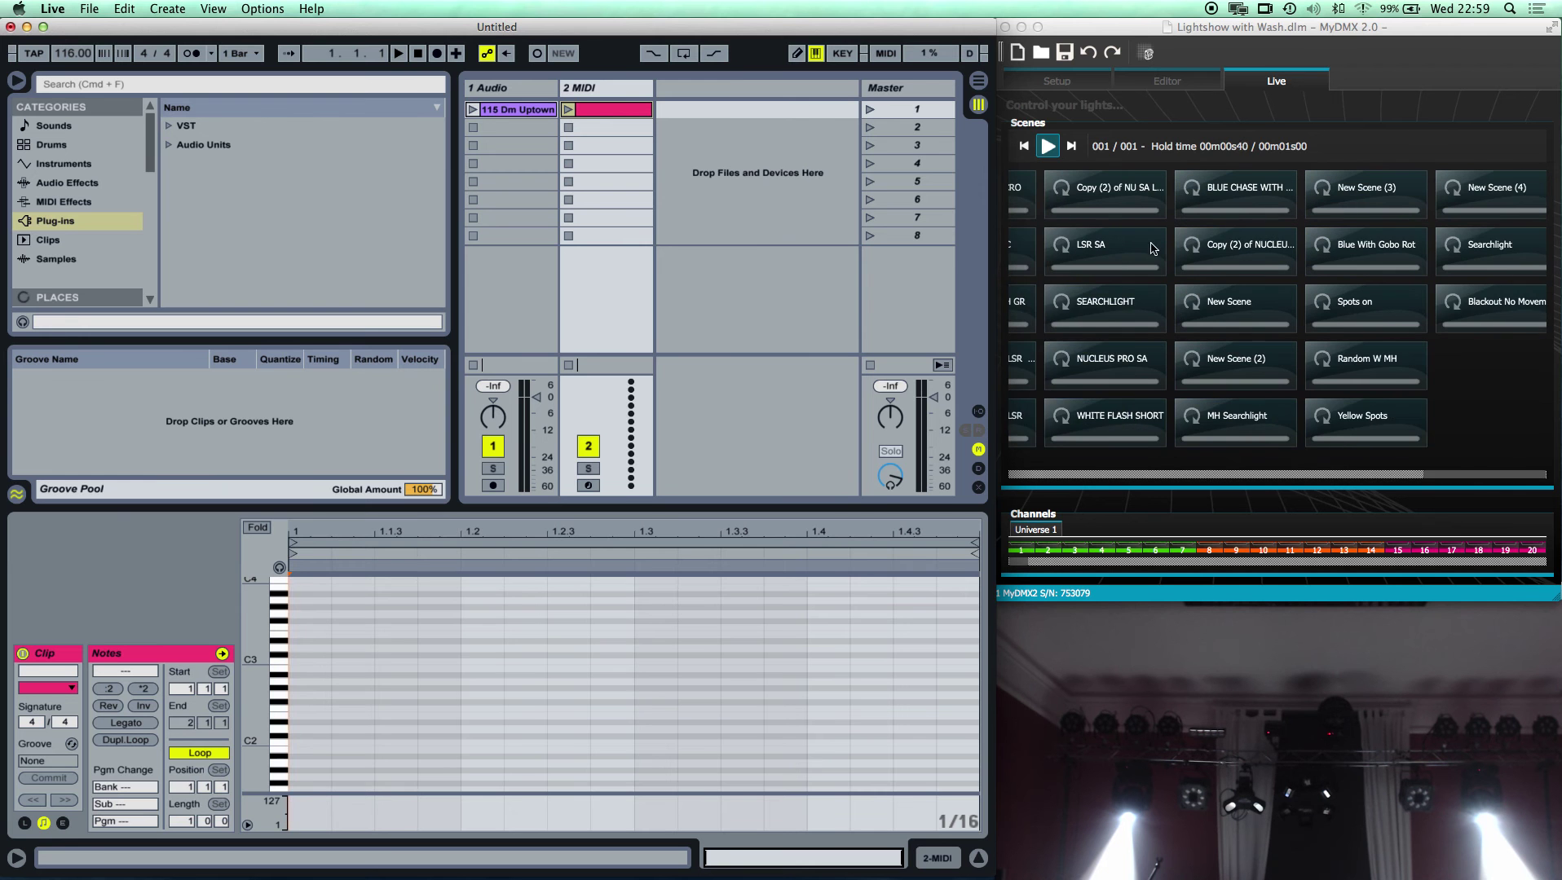
{"action": "scroll", "coordinate": [1164, 249], "scroll_direction": "left", "scroll_amount": 20}
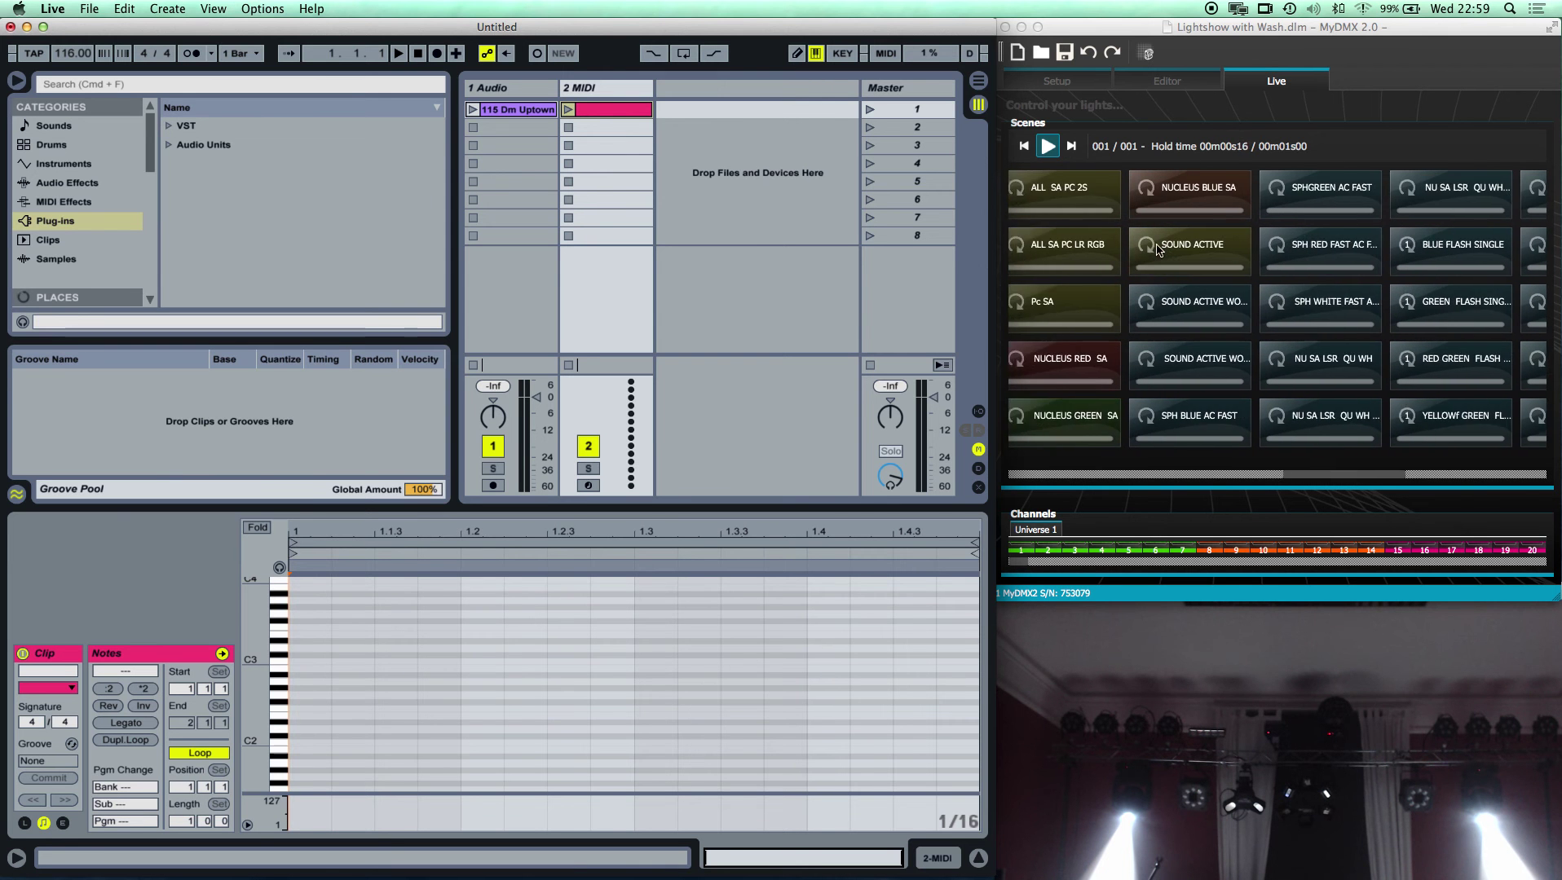
{"action": "scroll", "coordinate": [1158, 249], "scroll_direction": "left", "scroll_amount": 20}
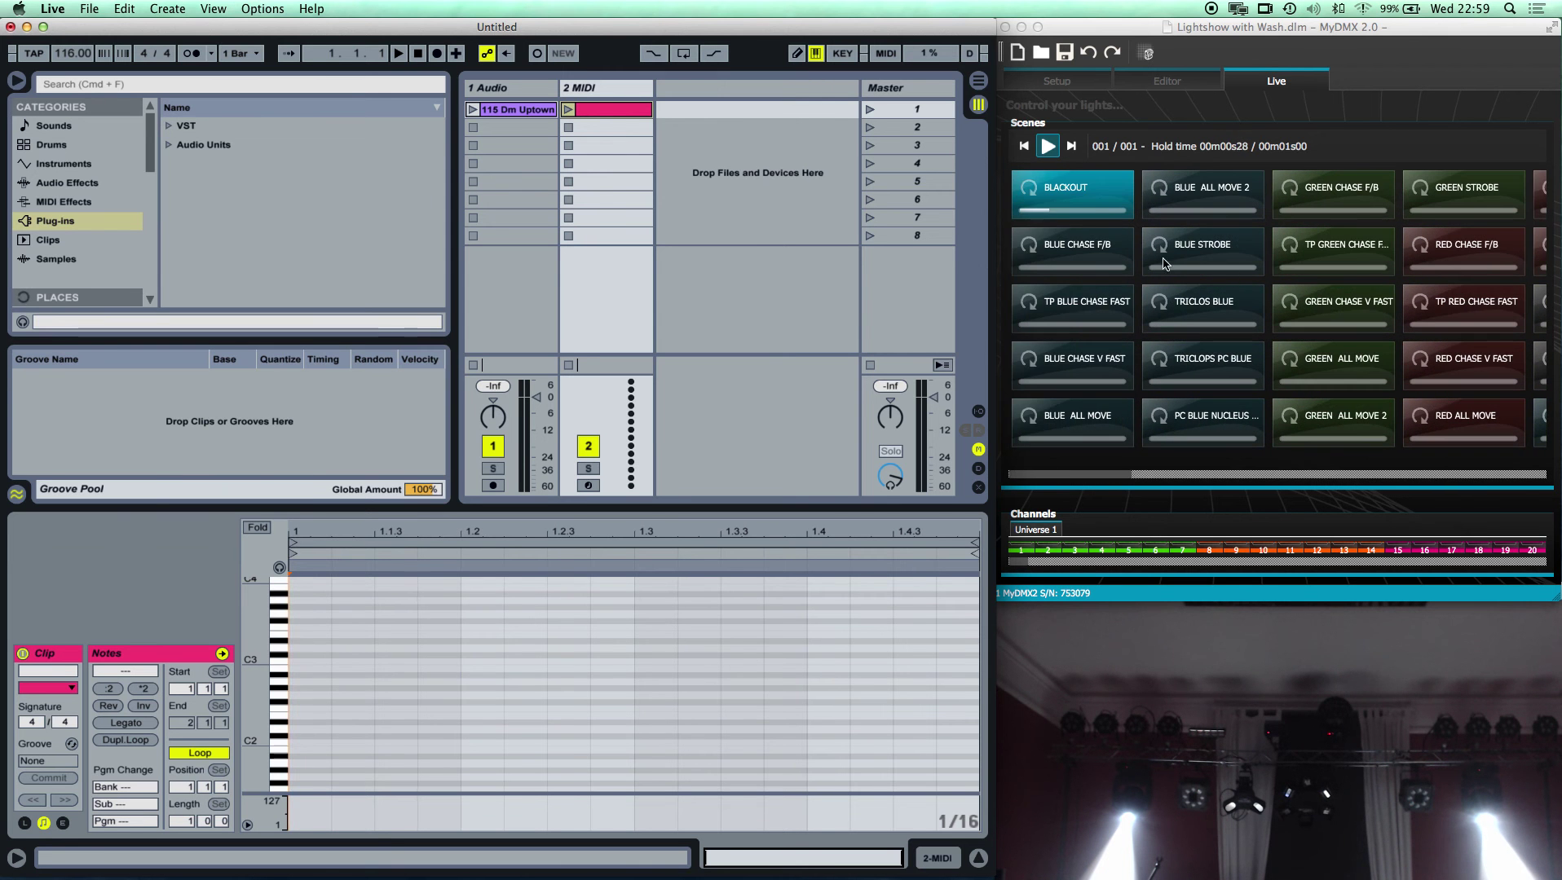
Step: Trigger the BLUE CHASE F/B scene and the TP GREEN CHASE scene in MyDMX
{"action": "left_click", "coordinate": [1096, 255]}
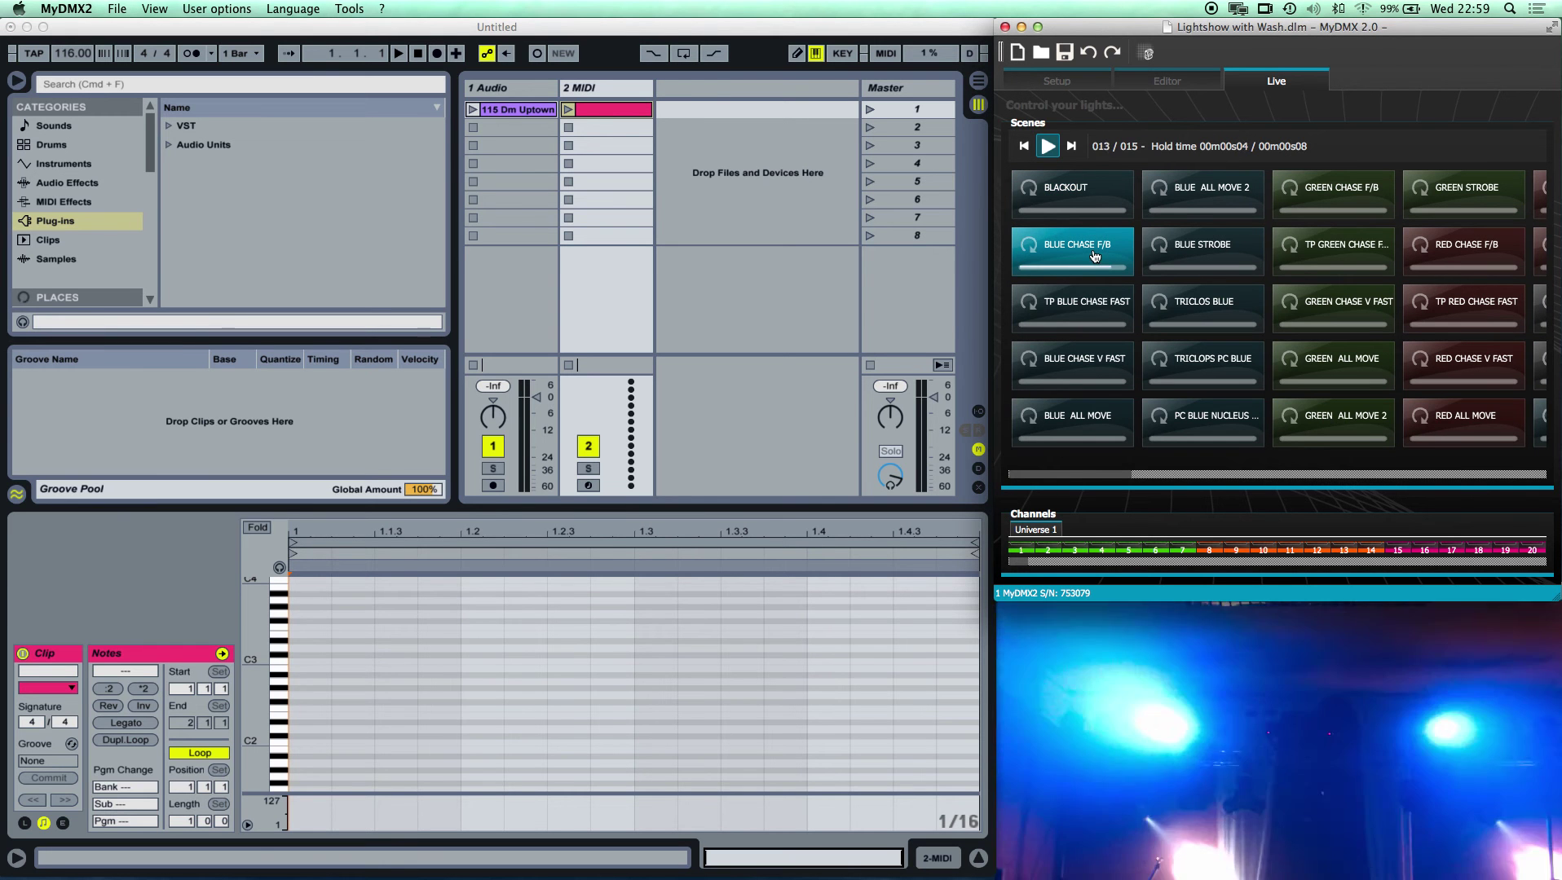
{"action": "left_click", "coordinate": [1312, 251]}
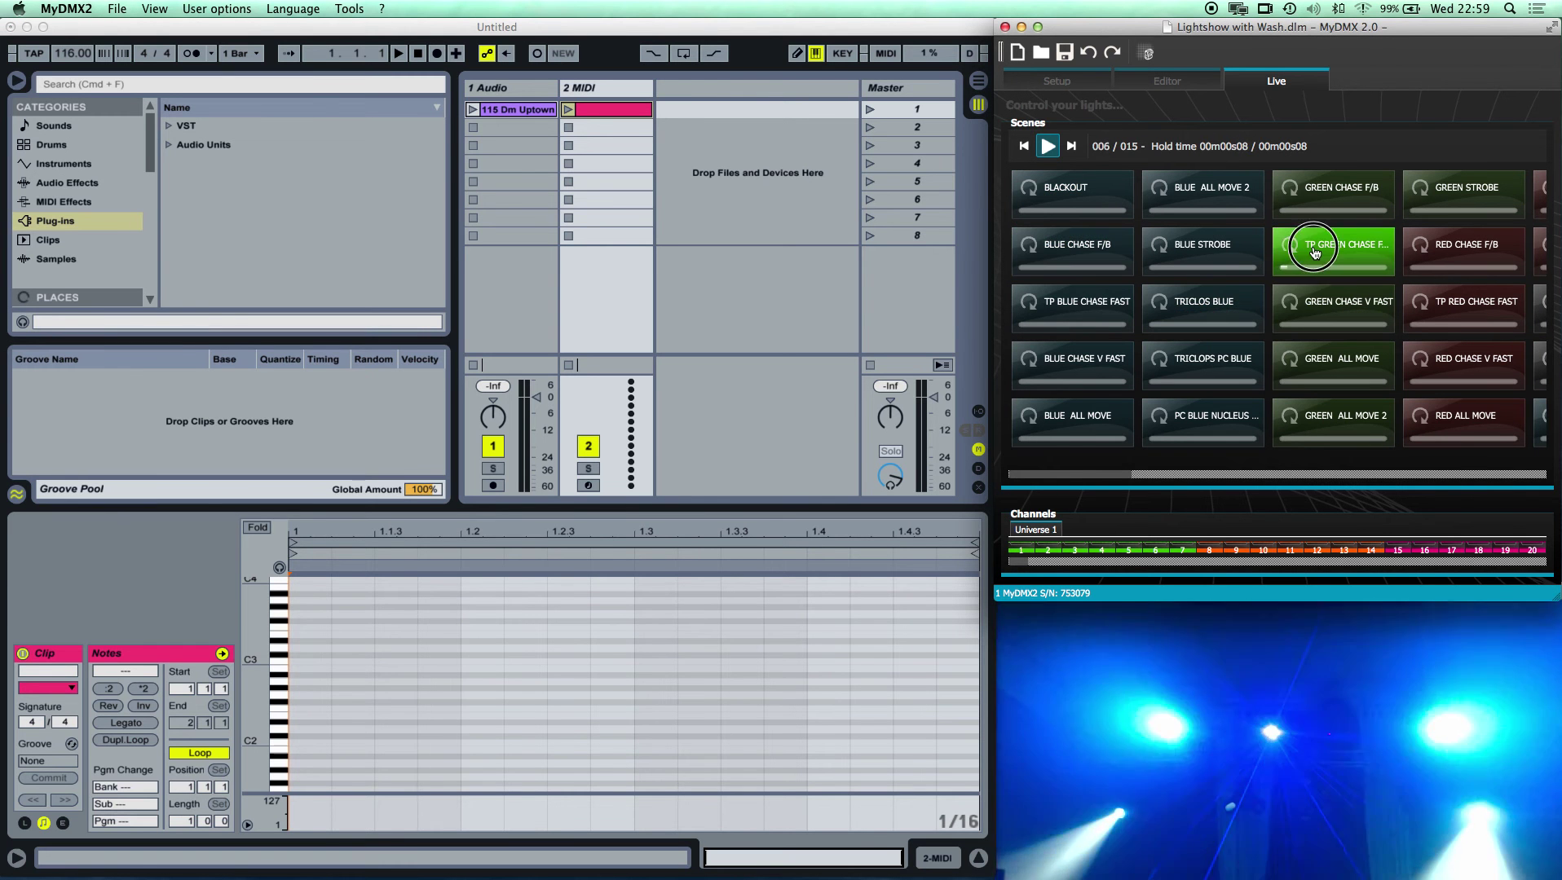
Step: Preview the BLUE CHASE V FAST, WH BL GR RE, TRICLOPS MULTI, Copy of COLOUR CHASE and COLOUR CHASE scenes, and return to the first scenes
{"action": "left_click", "coordinate": [1151, 382]}
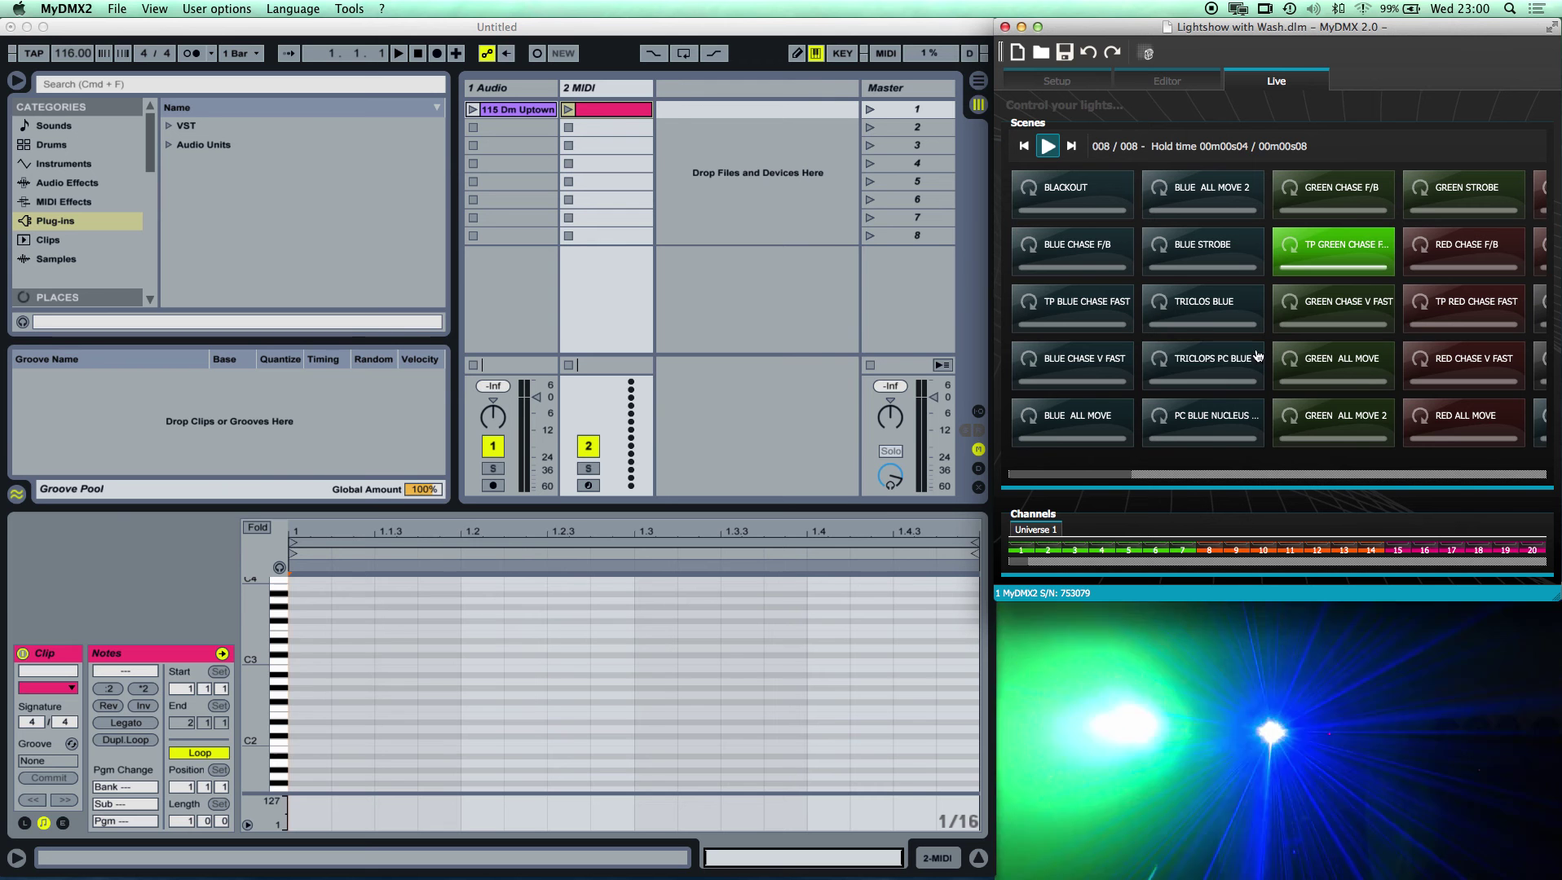
{"action": "left_click", "coordinate": [1080, 366]}
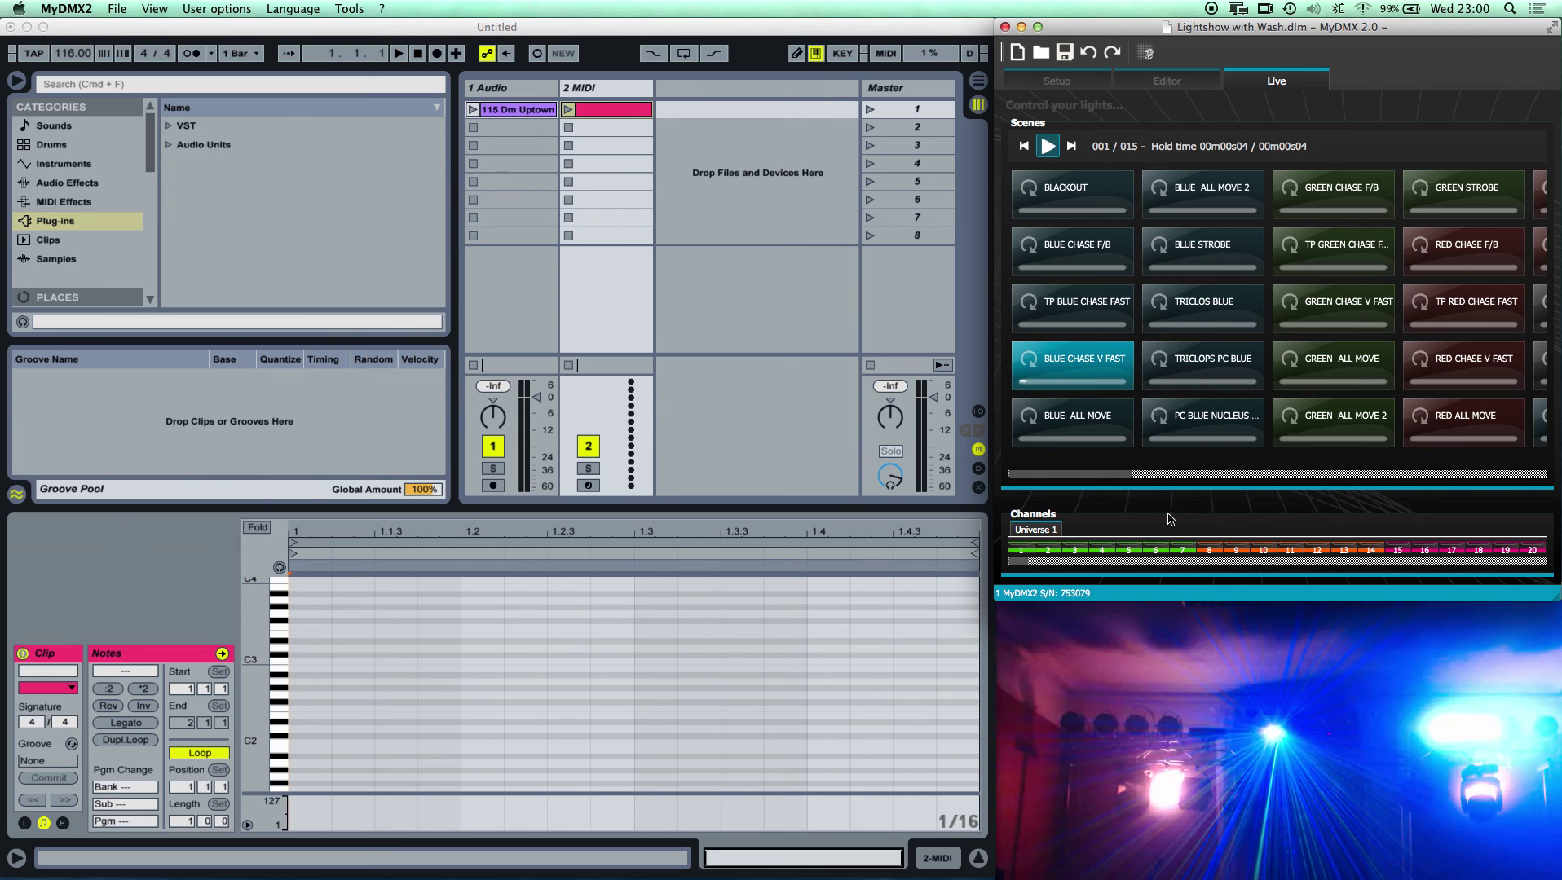
{"action": "left_click_drag", "start_coordinate": [1145, 473], "coordinate": [1218, 479]}
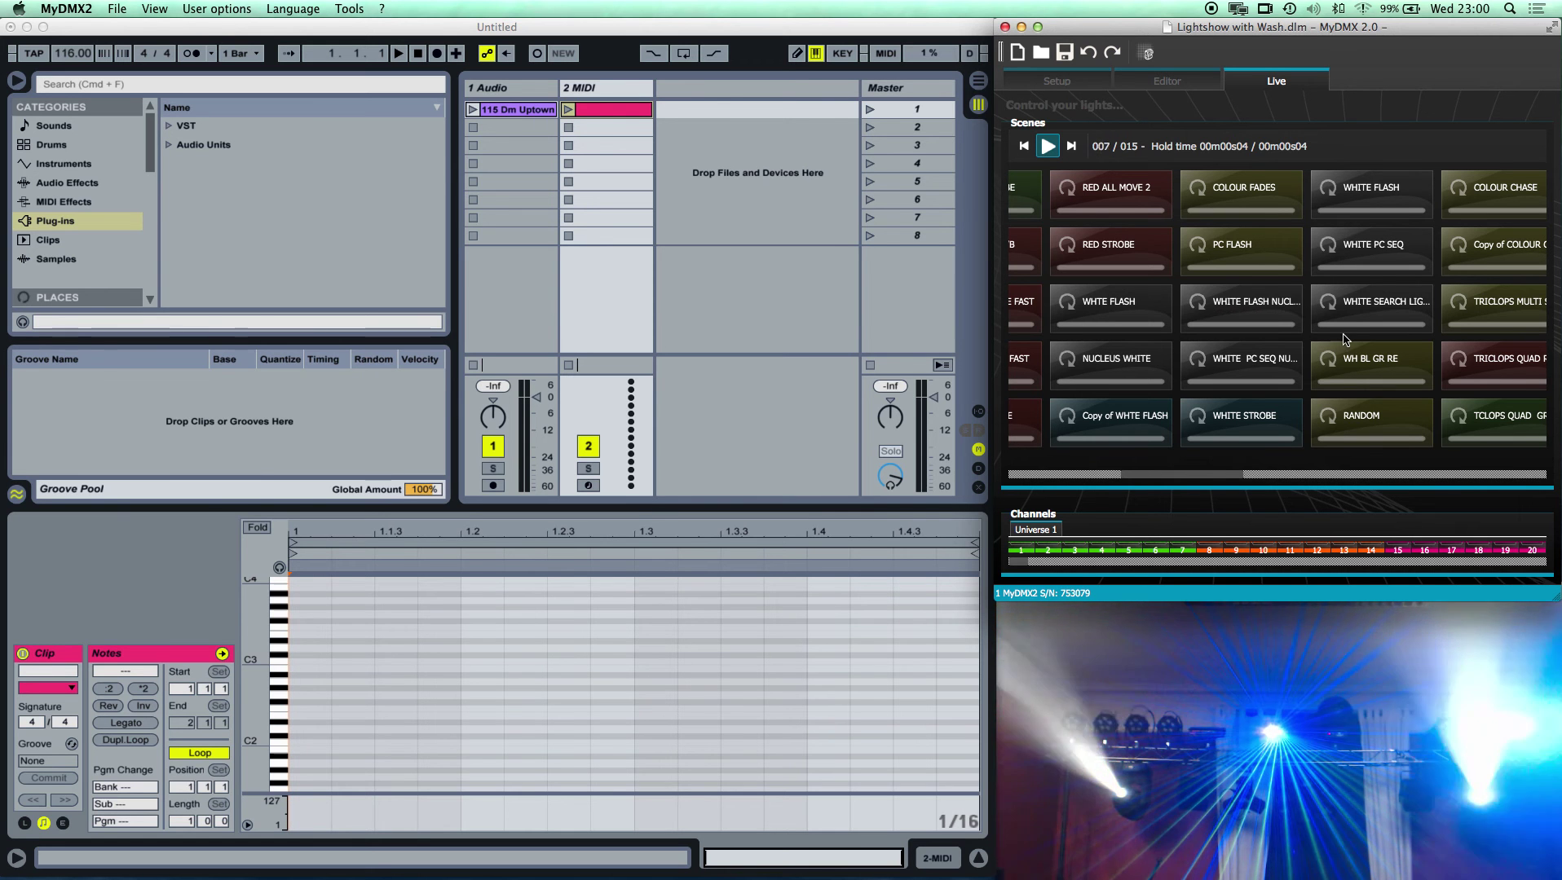
{"action": "left_click", "coordinate": [1371, 361]}
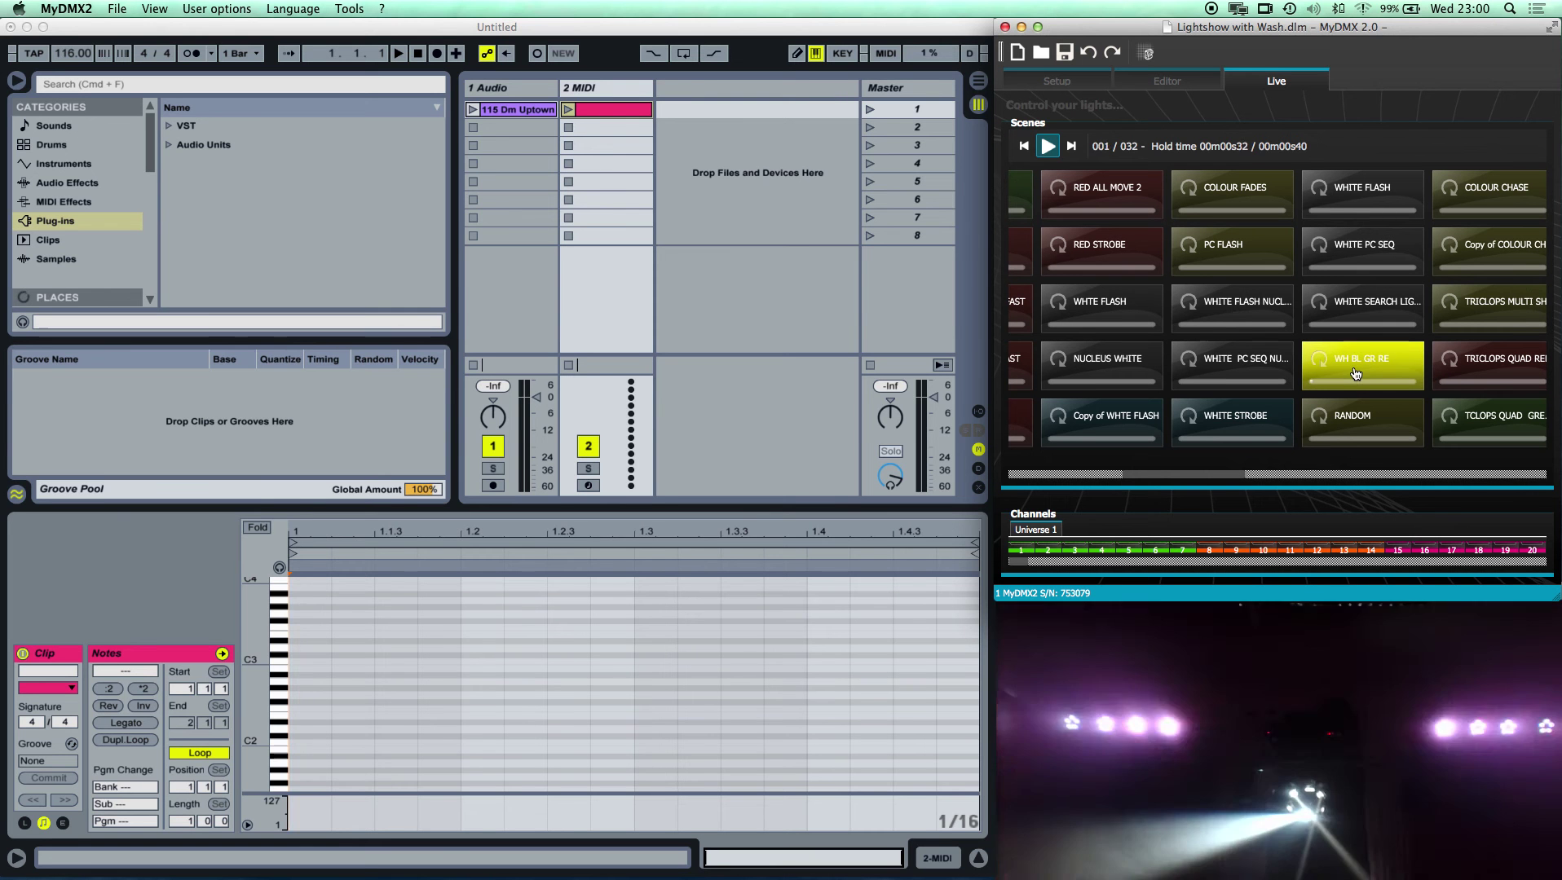
{"action": "left_click", "coordinate": [1467, 303]}
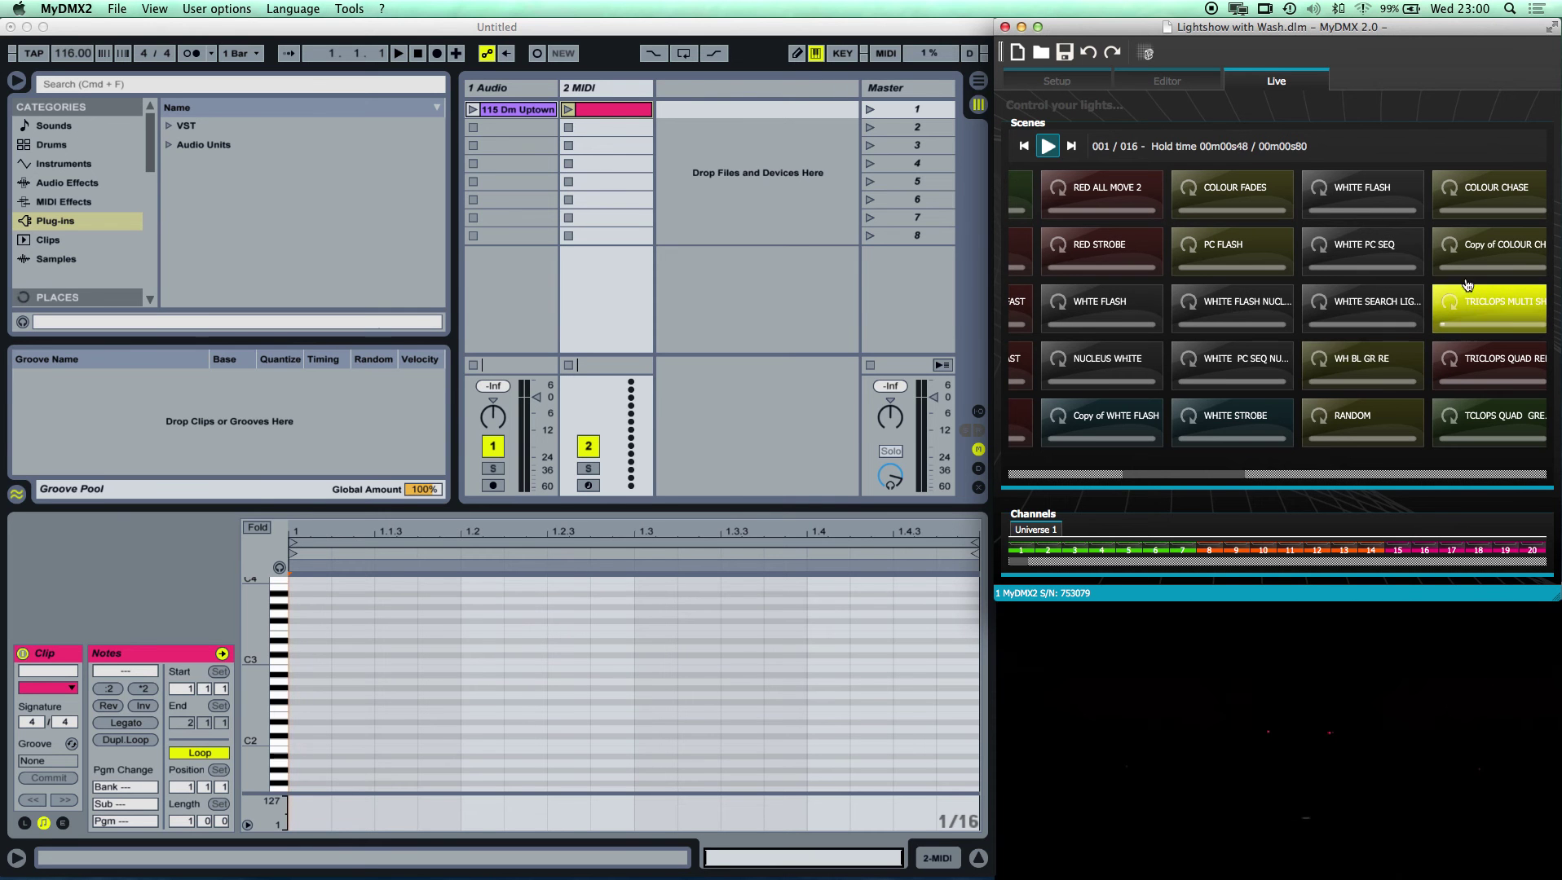
{"action": "left_click", "coordinate": [1475, 258]}
{"action": "left_click", "coordinate": [1475, 256]}
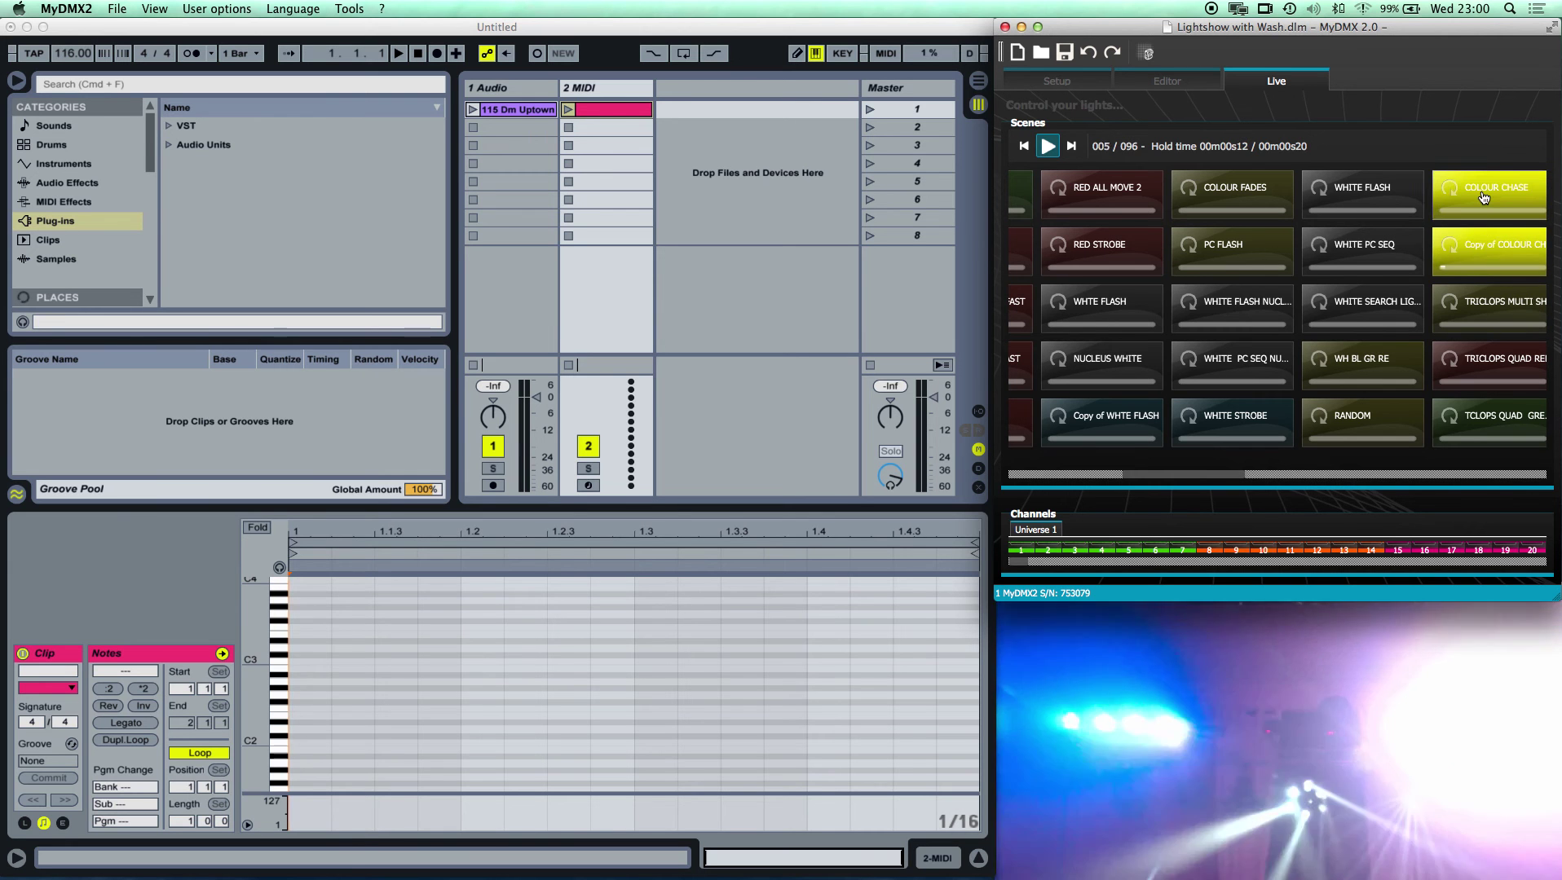
{"action": "left_click", "coordinate": [1483, 197]}
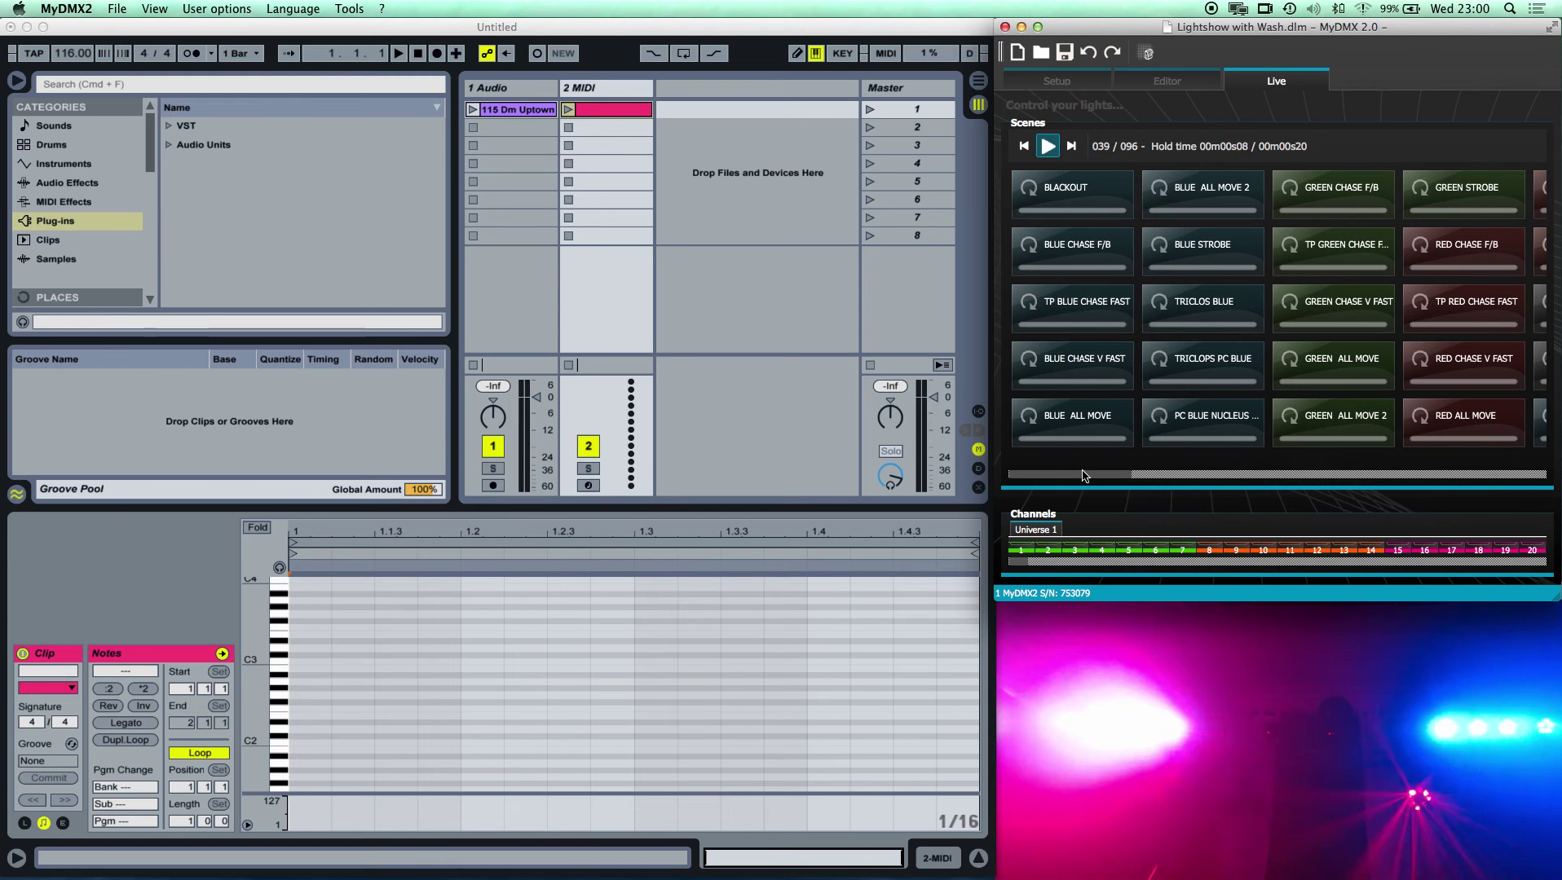
{"action": "left_click_drag", "start_coordinate": [1082, 477], "coordinate": [1006, 478]}
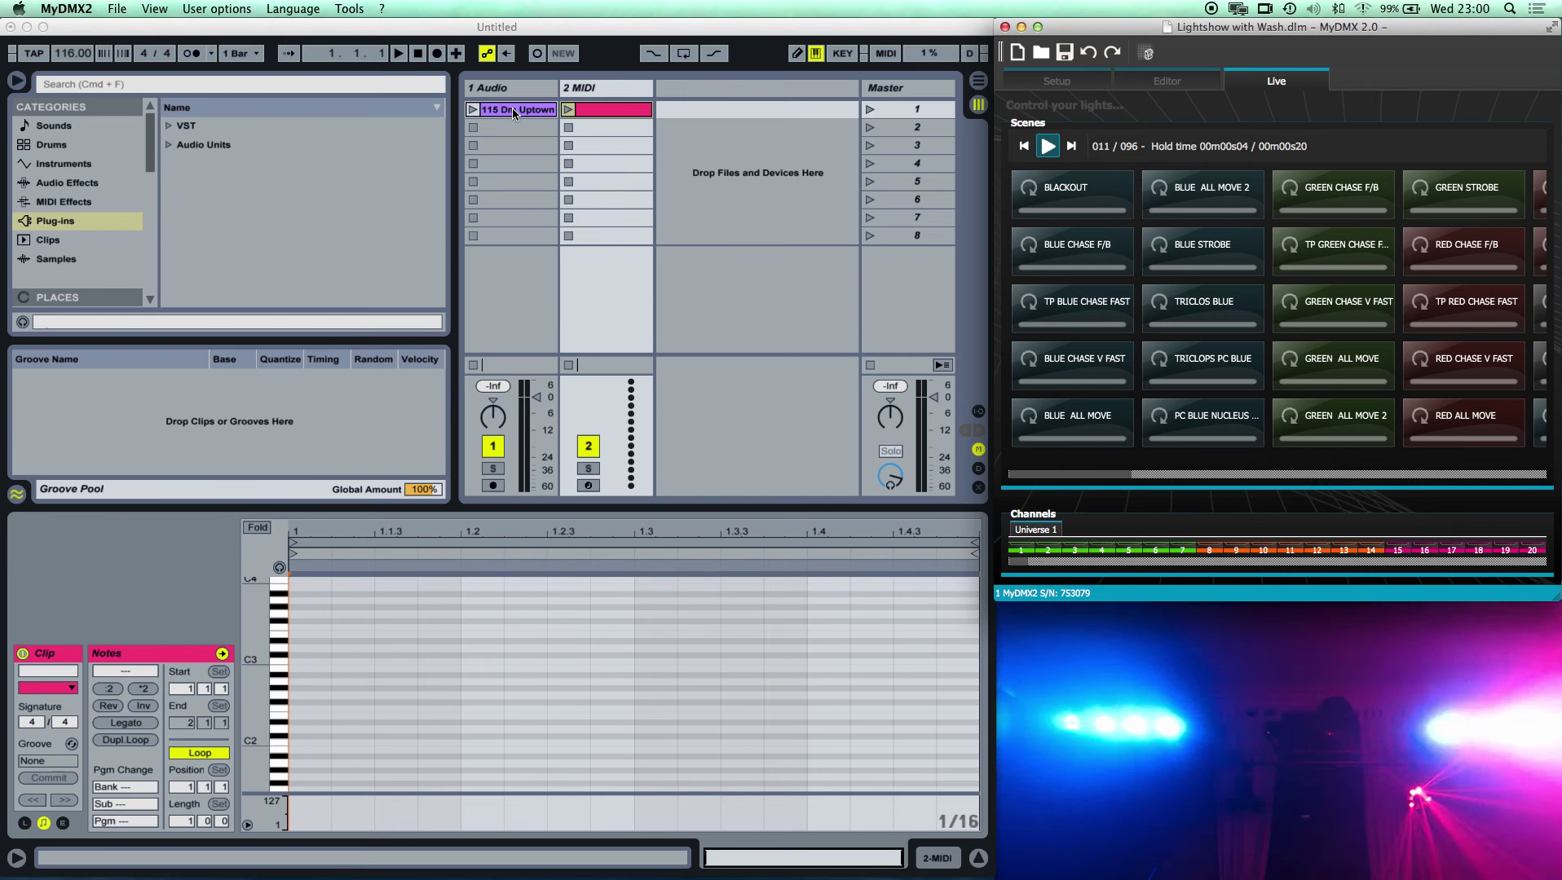
Step: In Ableton Live, show the track routing and delay sections and send the 2 MIDI track's output to IAC Driver (IAC Bus 1)
{"action": "left_click", "coordinate": [594, 109]}
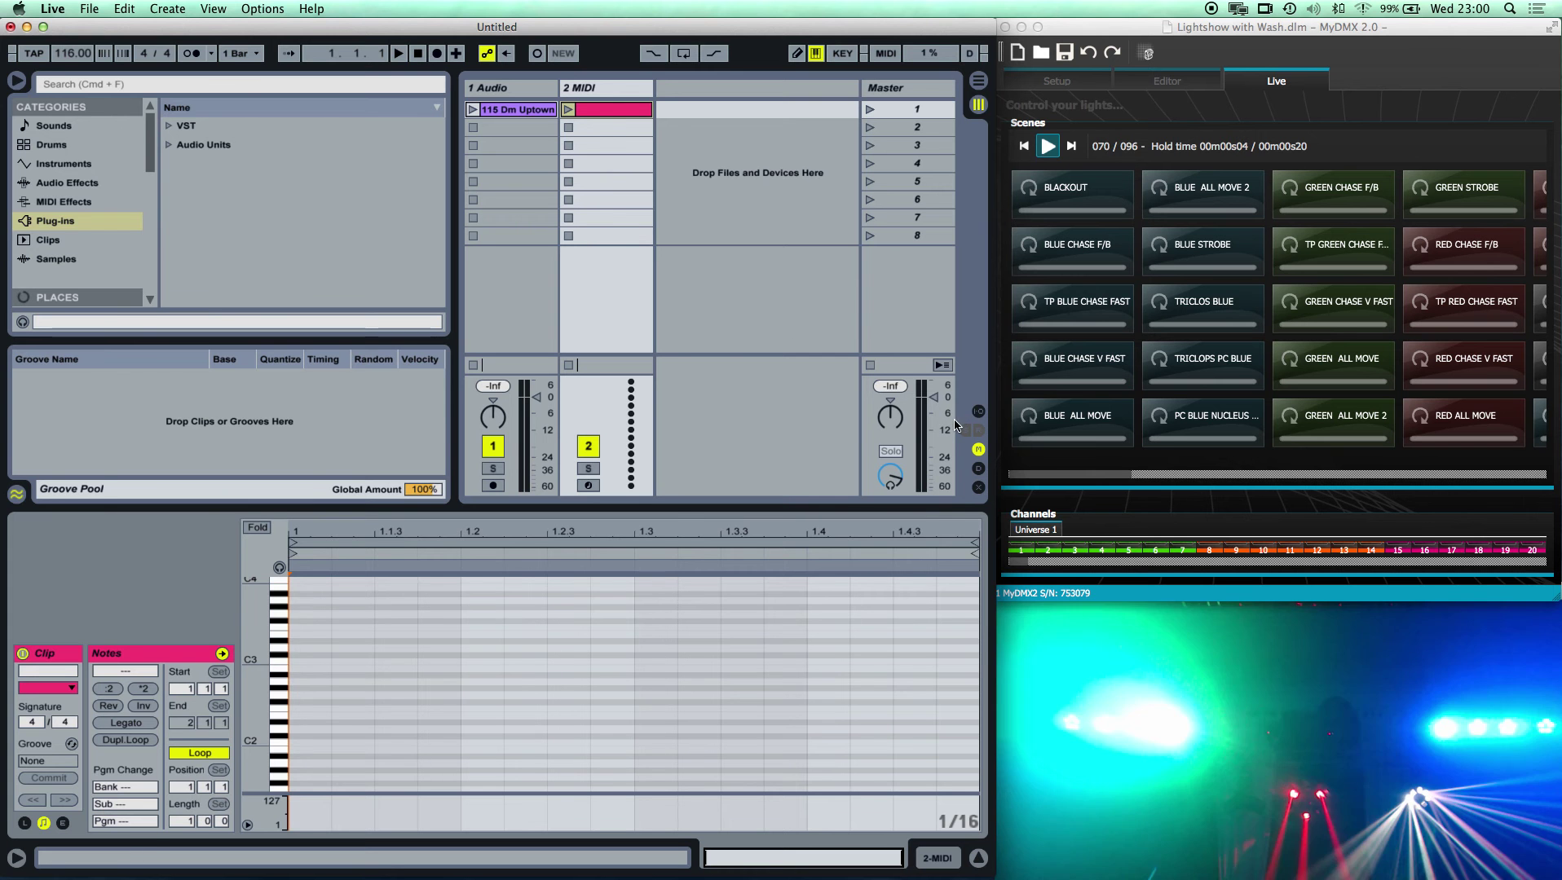
{"action": "left_click", "coordinate": [978, 413]}
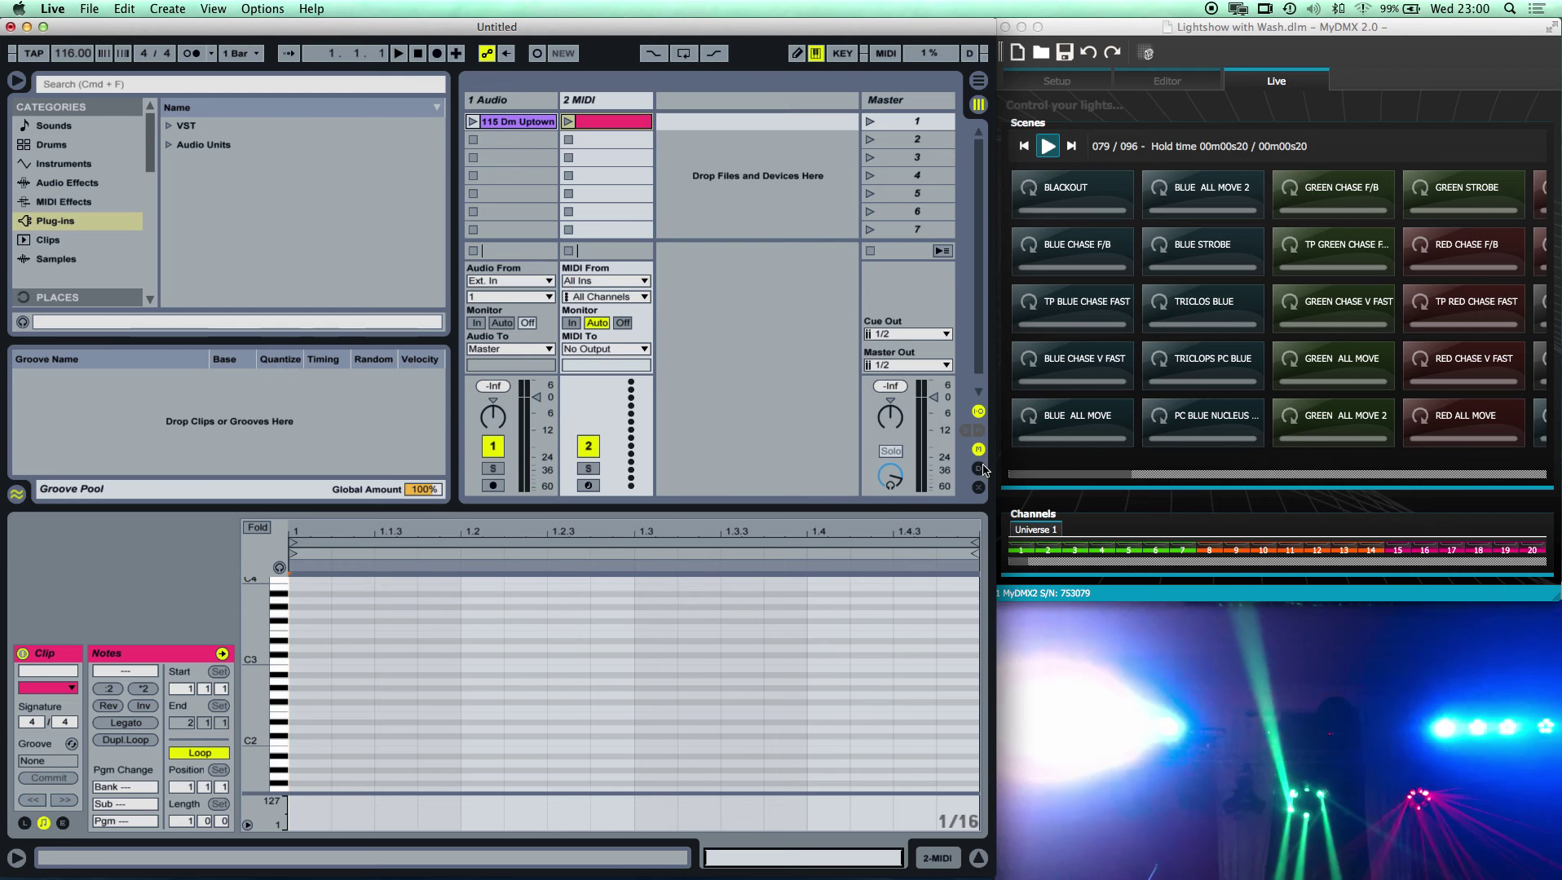
{"action": "left_click", "coordinate": [979, 470]}
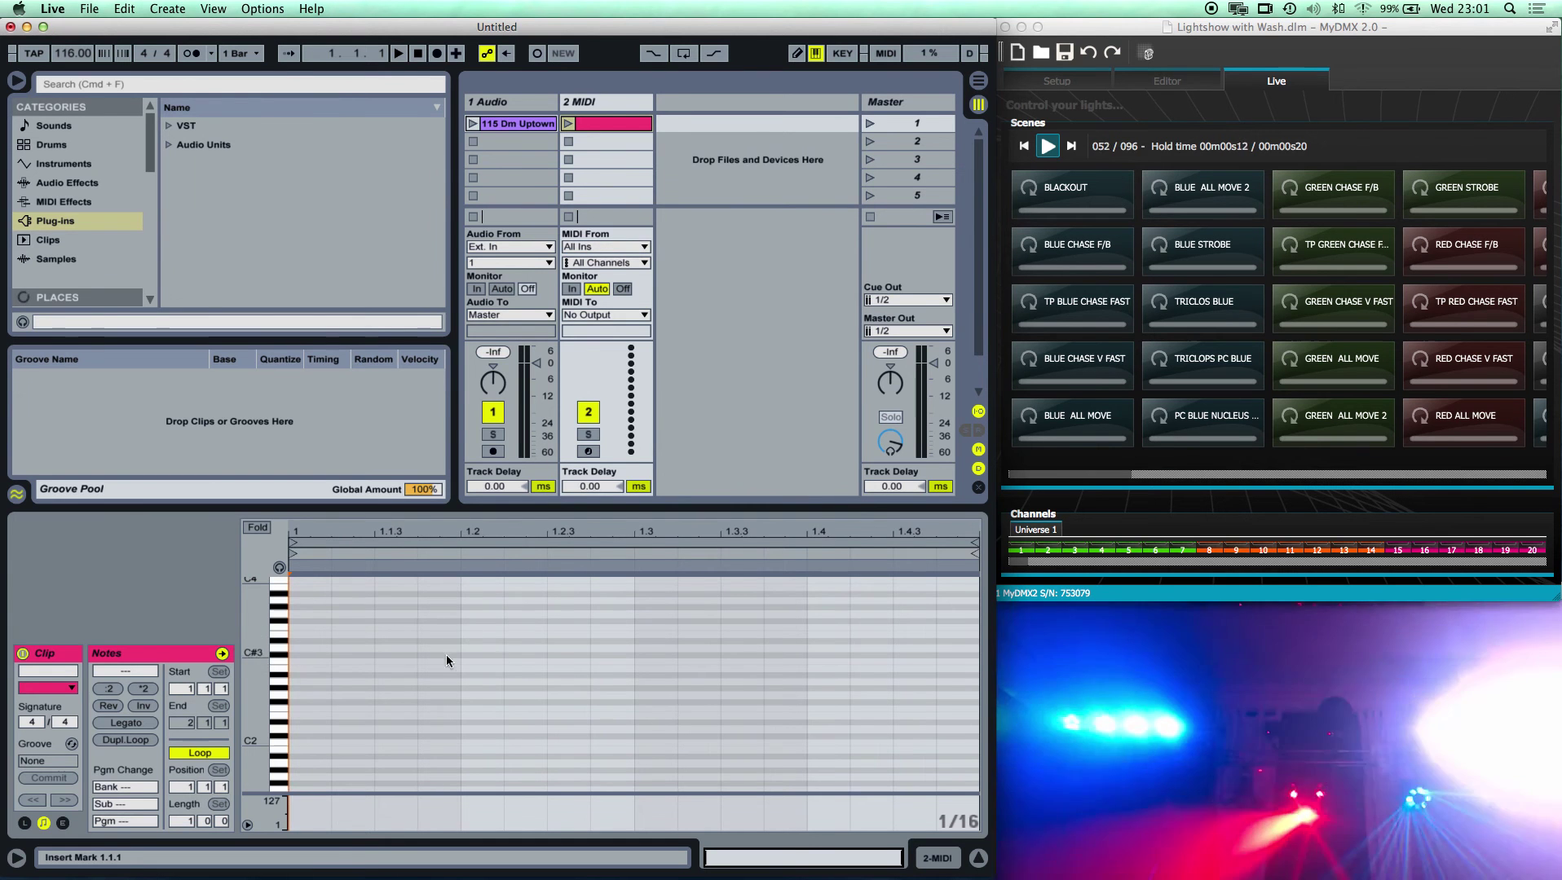
{"action": "left_click", "coordinate": [600, 315]}
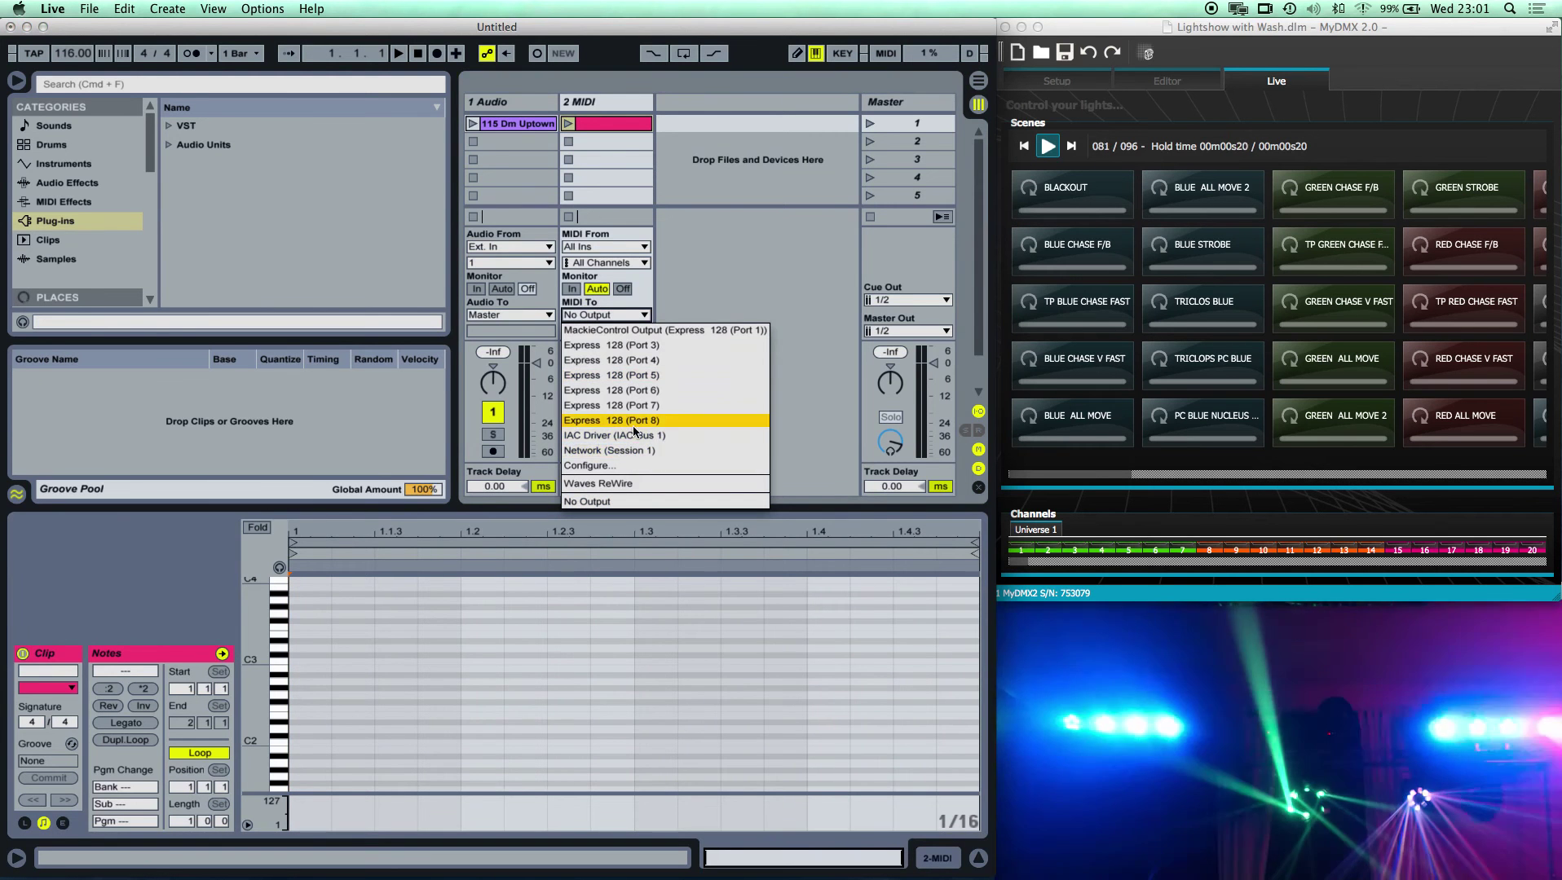
{"action": "left_click", "coordinate": [605, 436]}
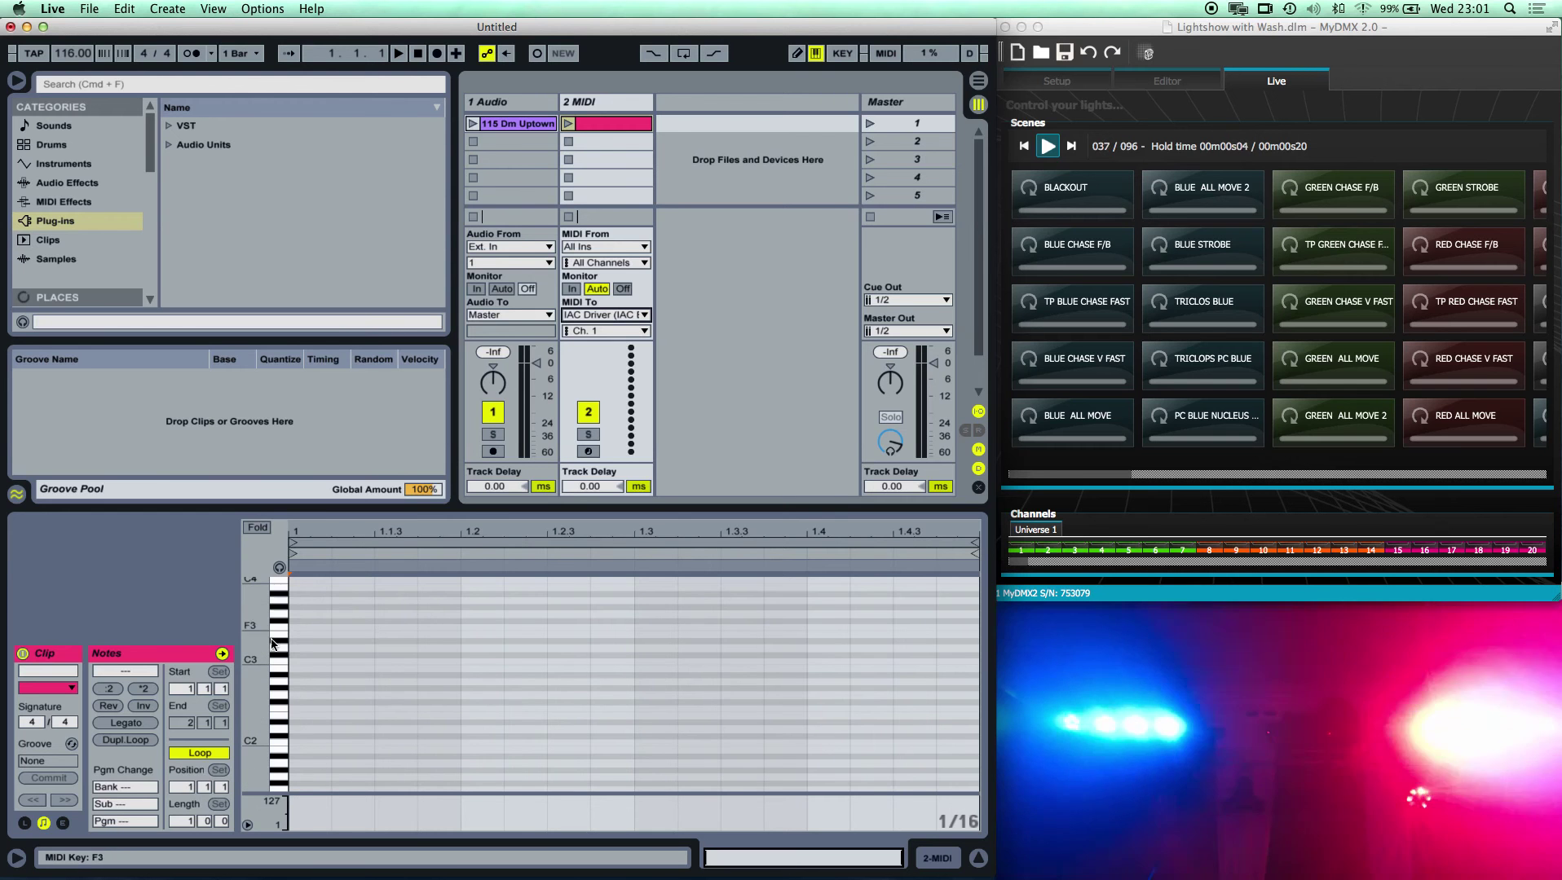
Step: Bring the low octaves into view in the MIDI clip and trigger the NUCLEUS QUAD SA scene in MyDMX
{"action": "scroll", "coordinate": [272, 624], "scroll_direction": "down", "scroll_amount": 8}
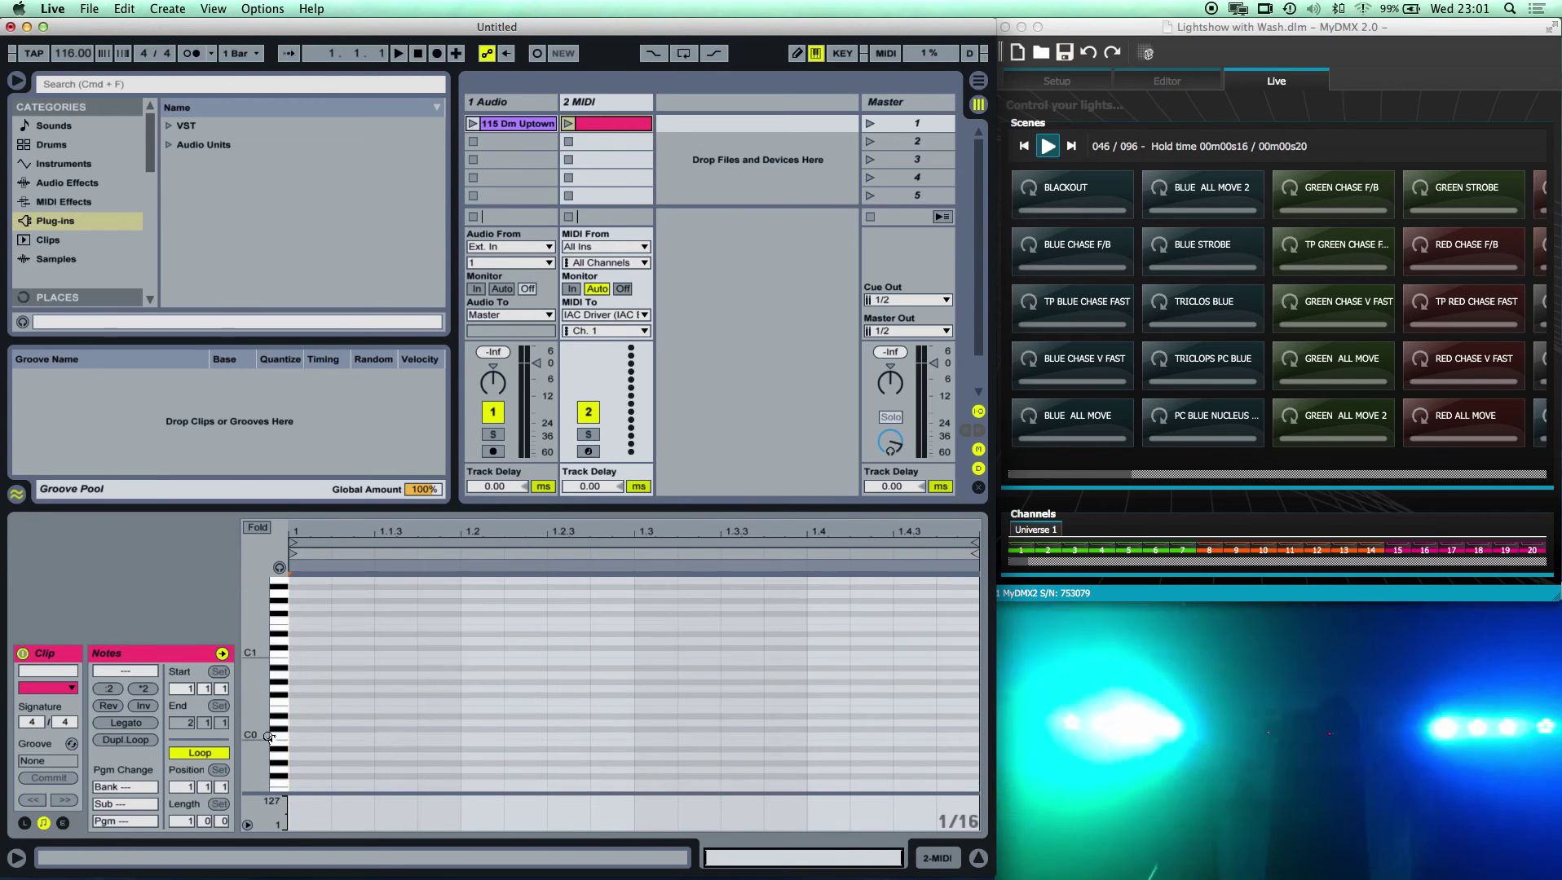
{"action": "scroll", "coordinate": [269, 736], "scroll_direction": "up", "scroll_amount": 1}
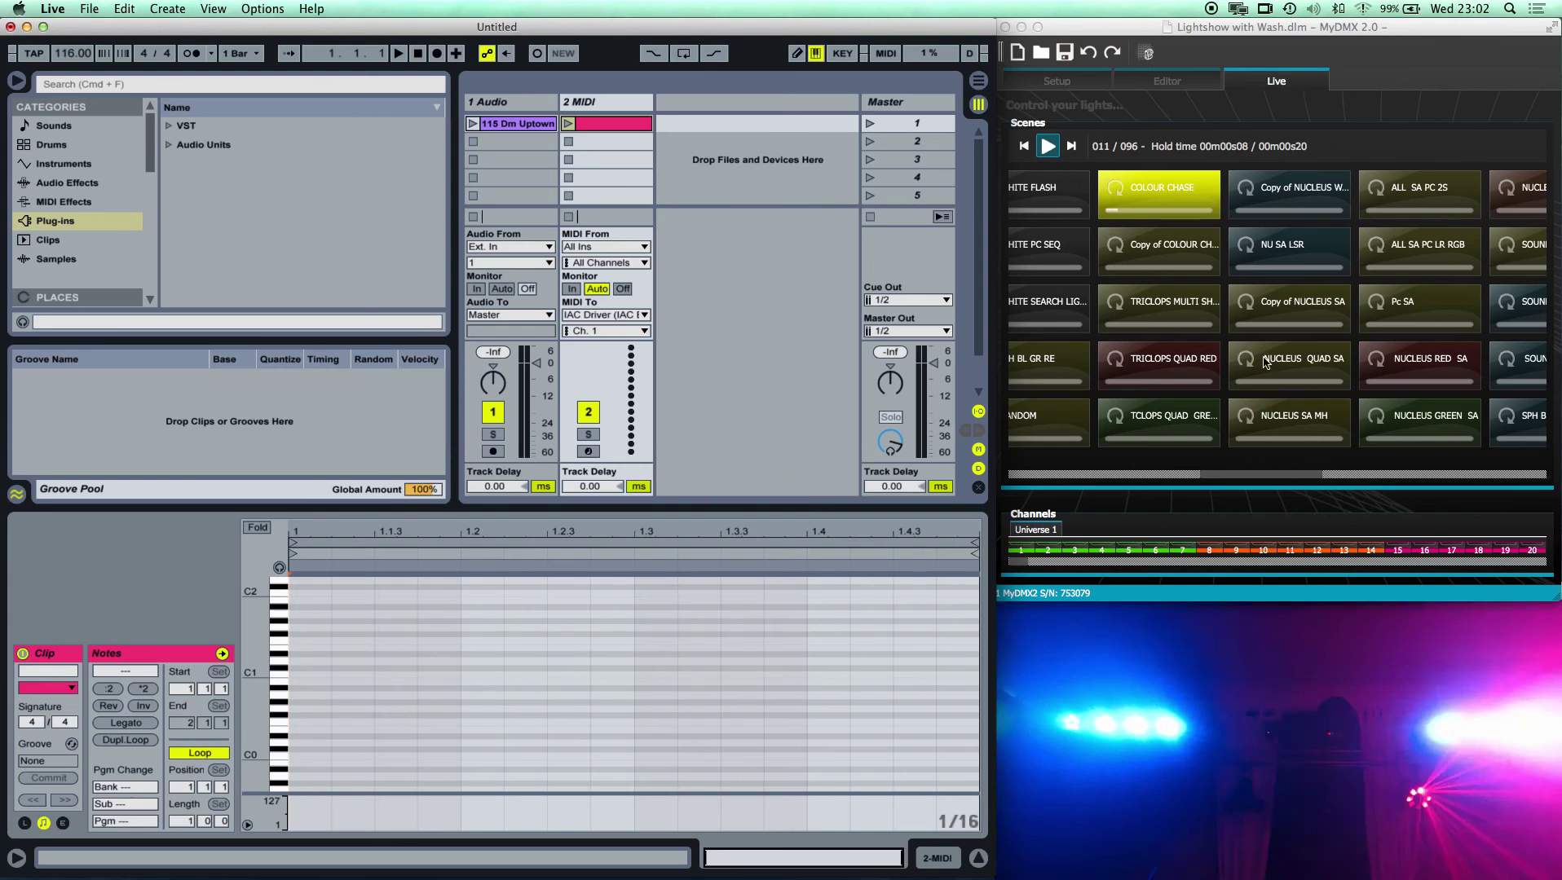
{"action": "left_click", "coordinate": [1265, 362]}
{"action": "left_click", "coordinate": [1264, 363]}
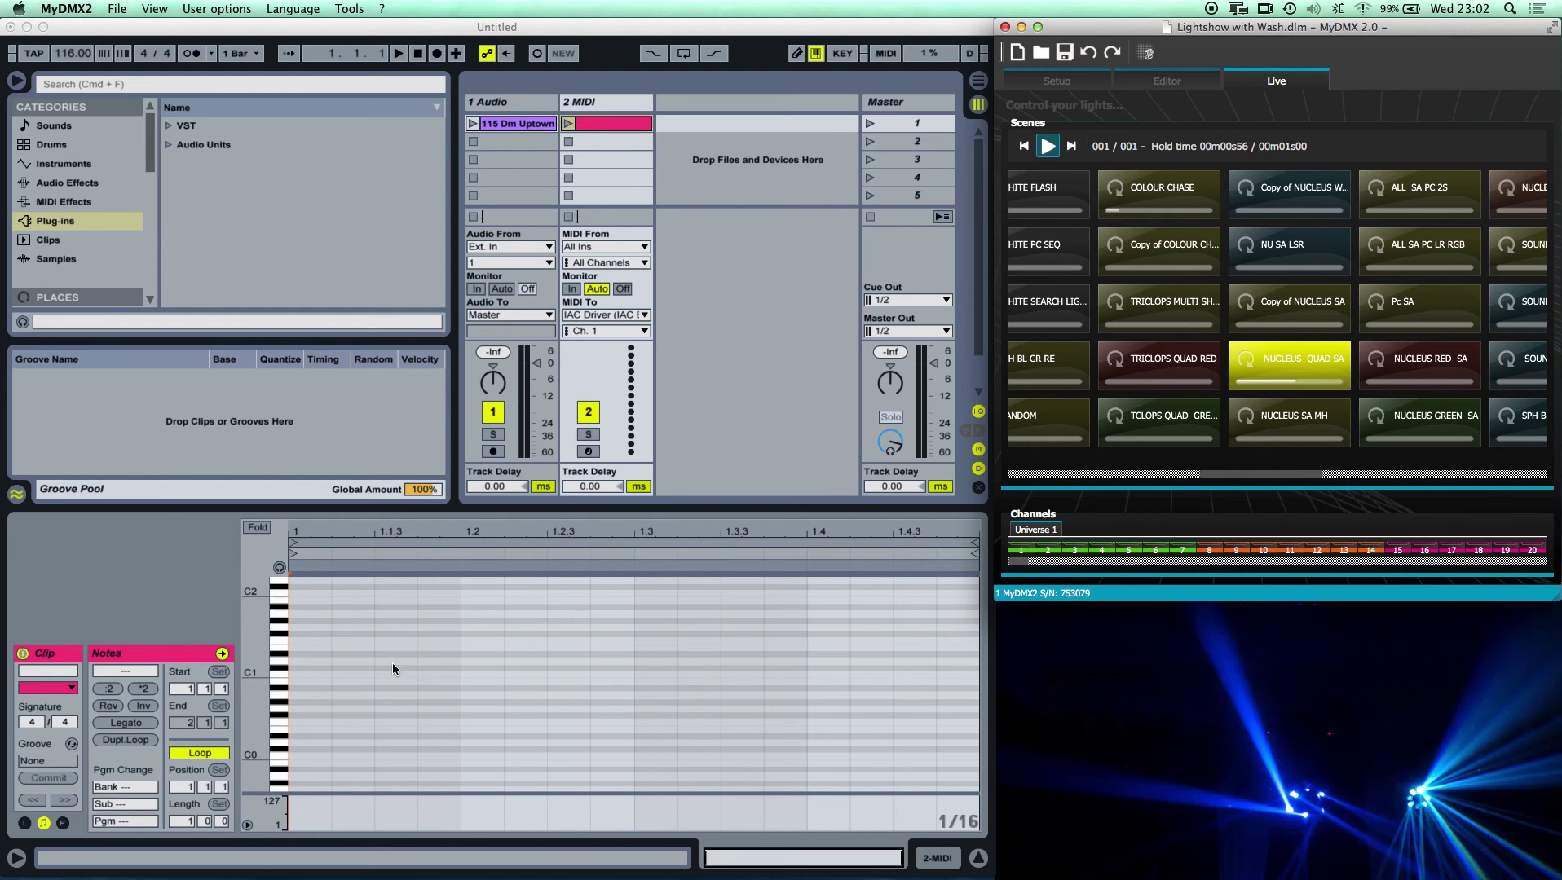
Step: Clear the existing MIDI command of the NUCLEUS QUAD SA scene
{"action": "scroll", "coordinate": [393, 663], "scroll_direction": "down", "scroll_amount": 3}
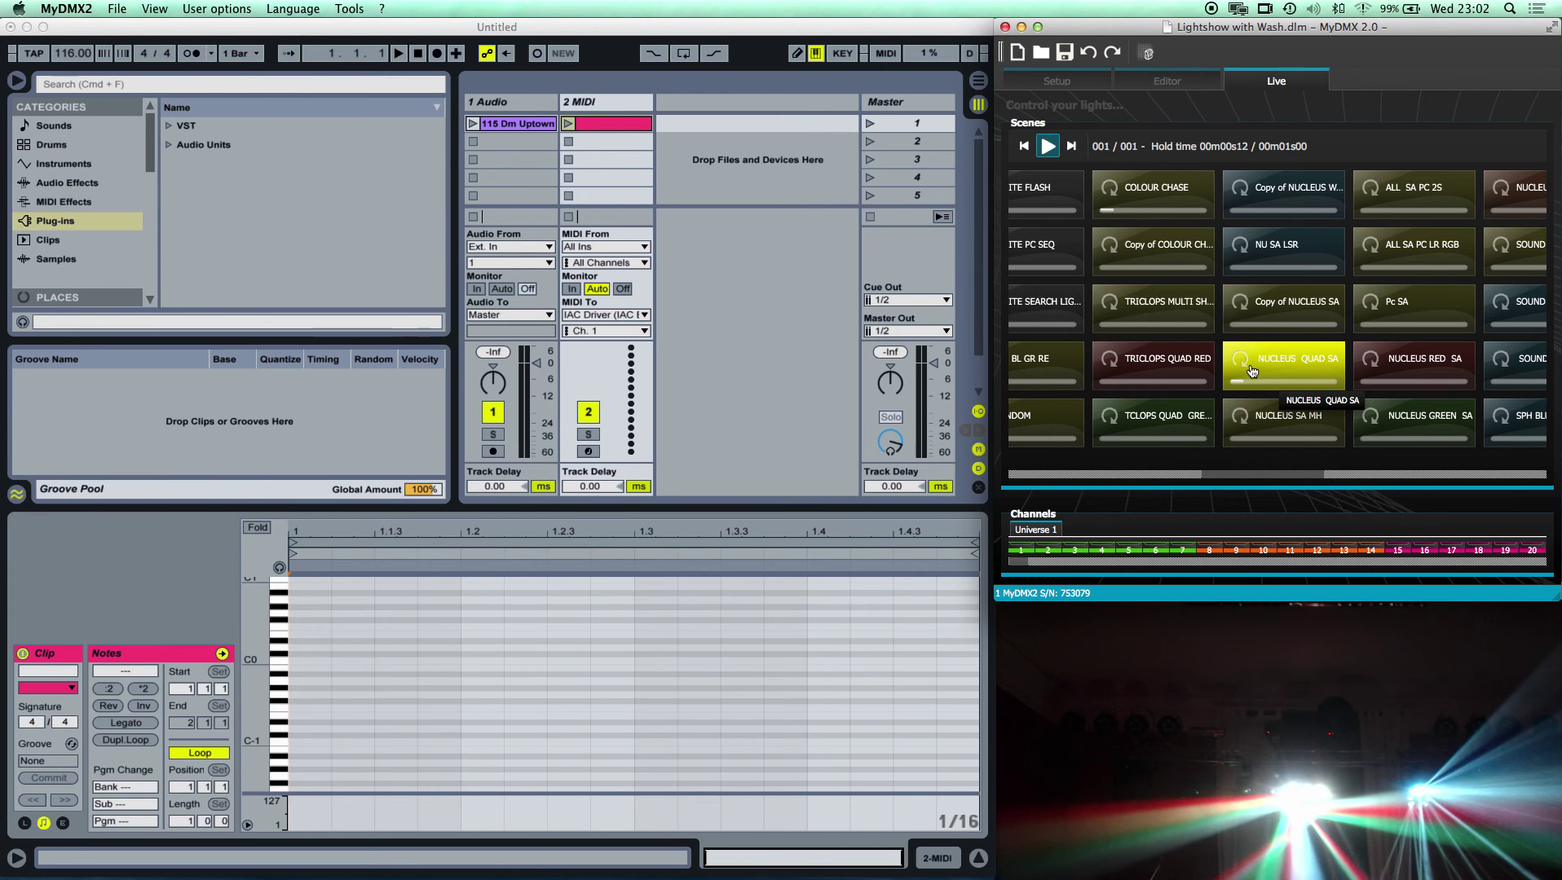
{"action": "scroll", "coordinate": [1263, 367], "scroll_direction": "right", "scroll_amount": 1}
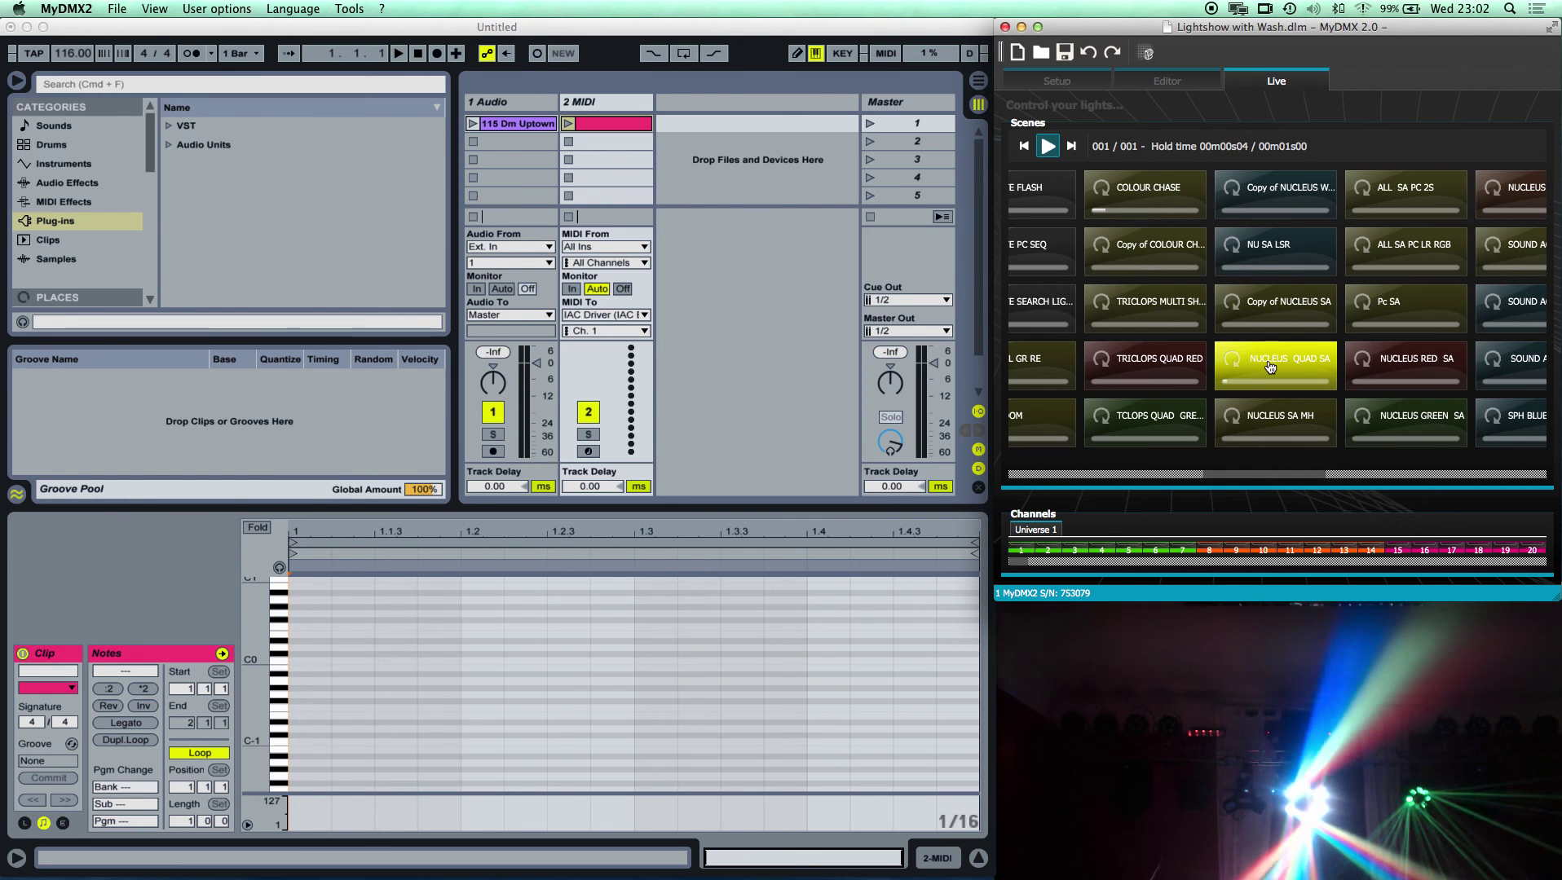
{"action": "right_click", "coordinate": [1269, 364]}
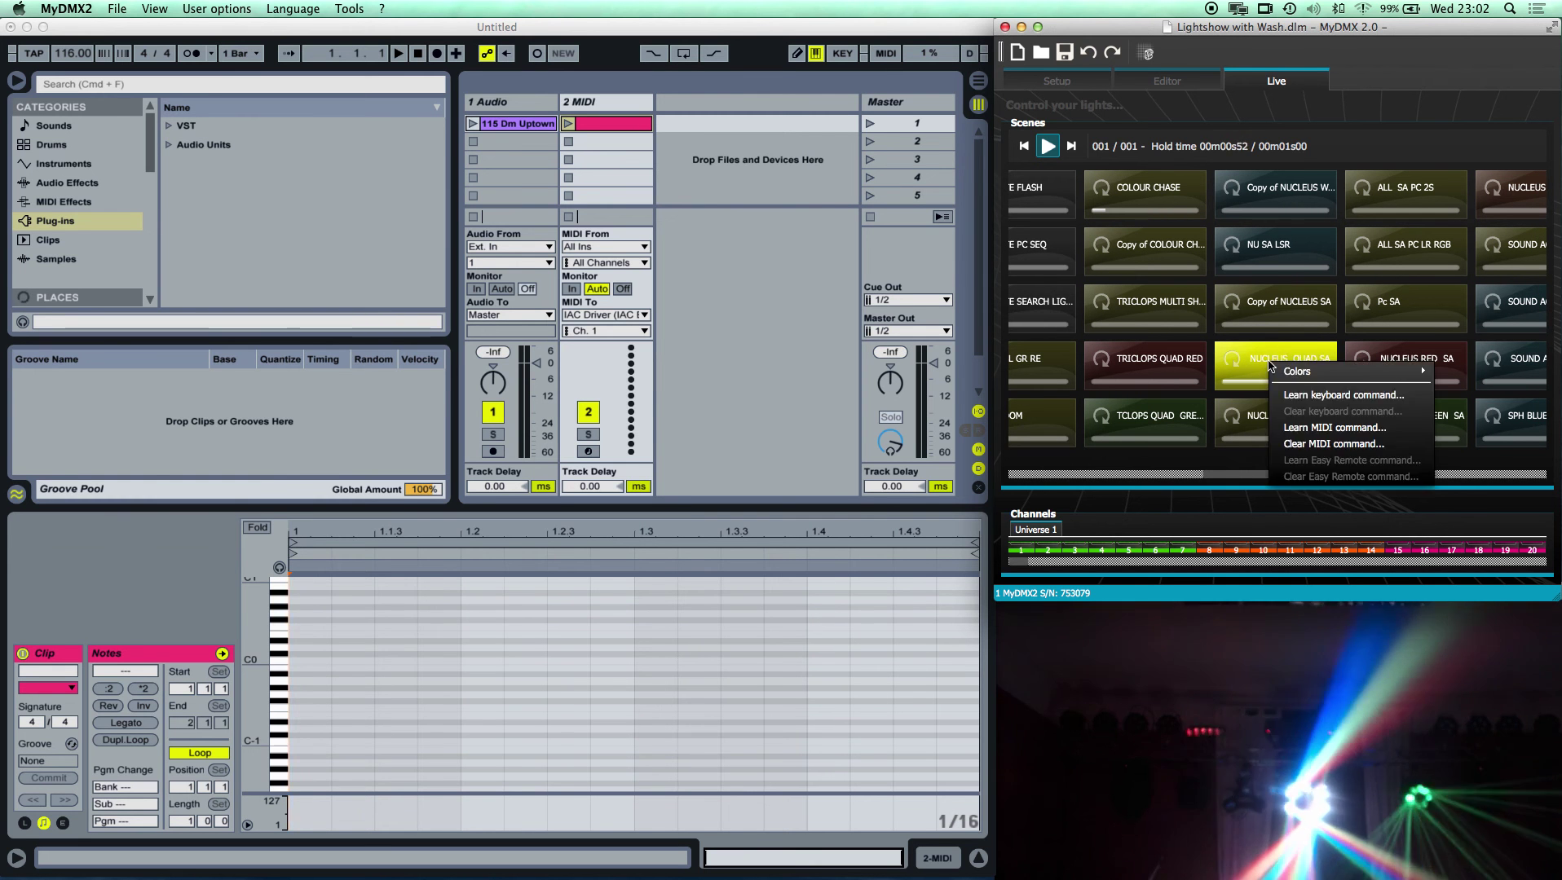
{"action": "left_click", "coordinate": [1307, 444]}
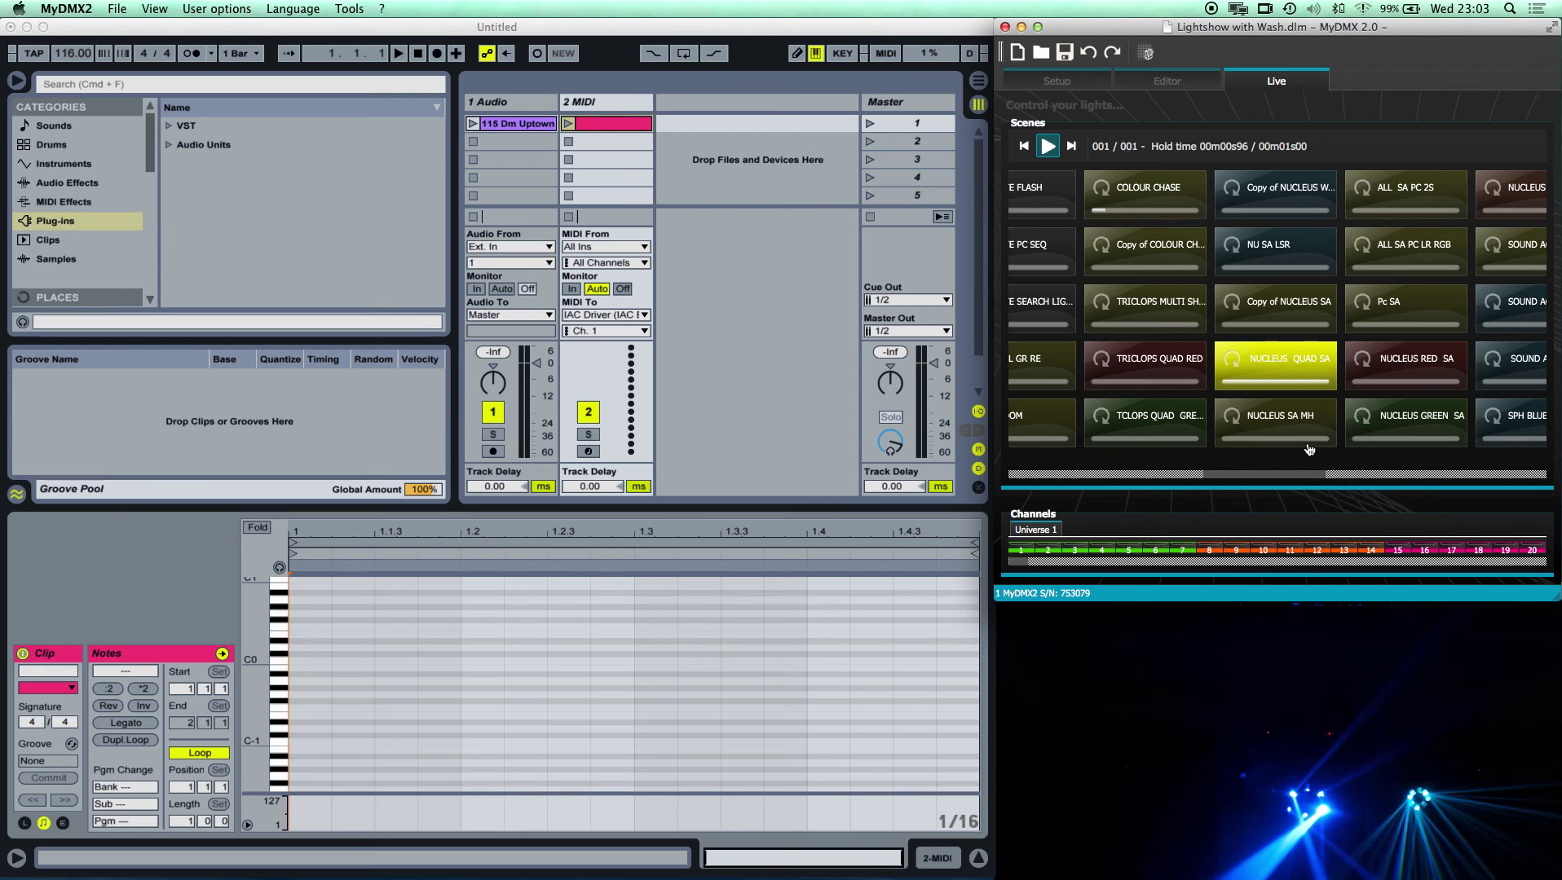
Step: Try to have the NUCLEUS QUAD SA scene learn a MIDI command from the C-1 key of the Ableton clip
{"action": "right_click", "coordinate": [1278, 375]}
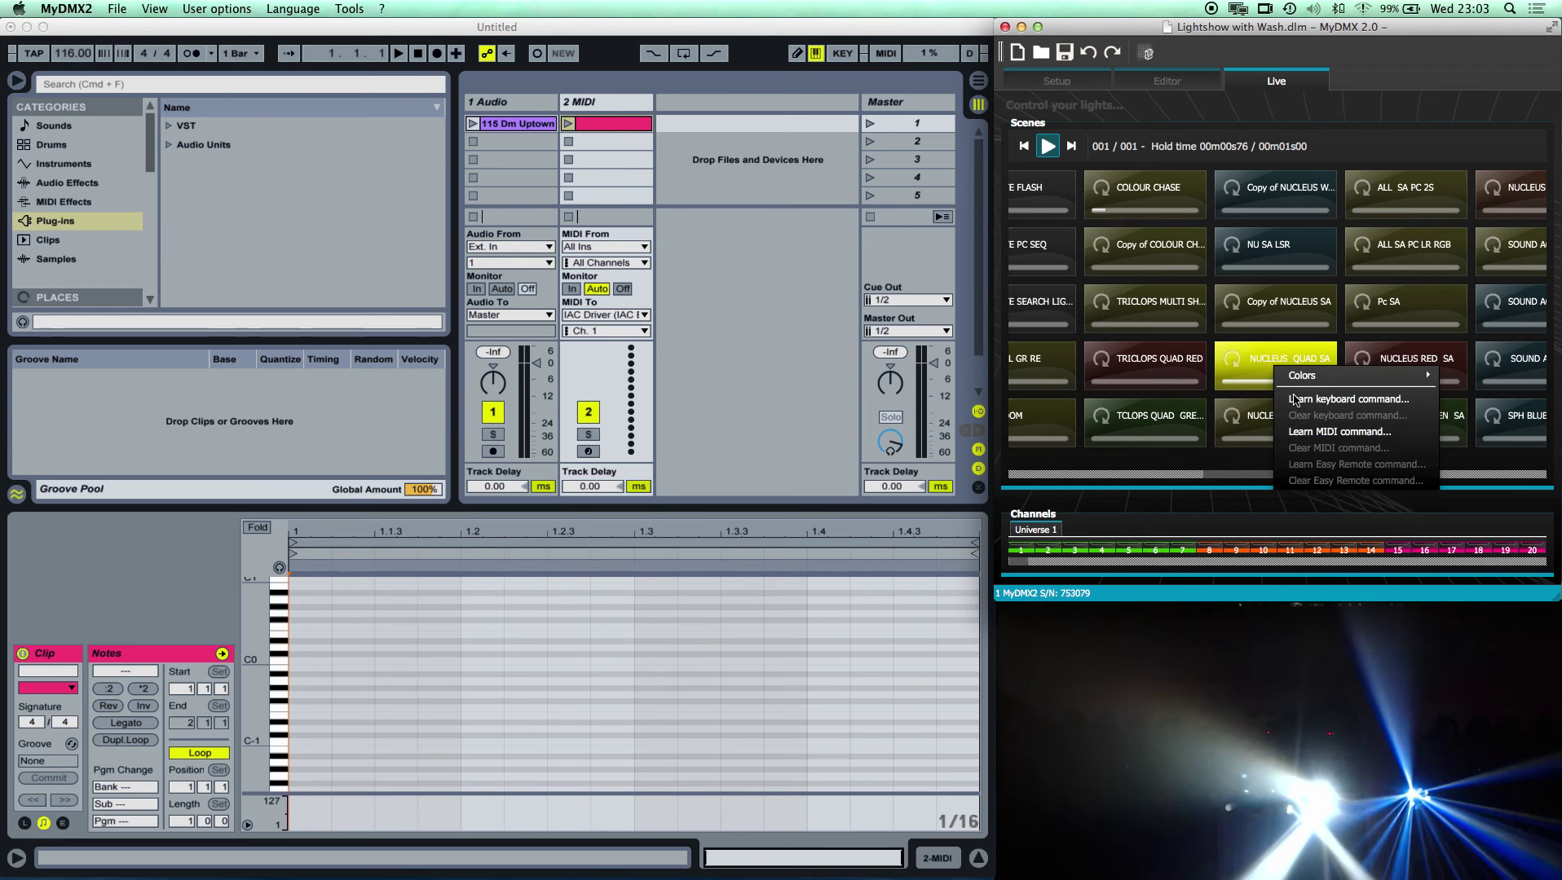
{"action": "left_click", "coordinate": [1322, 432]}
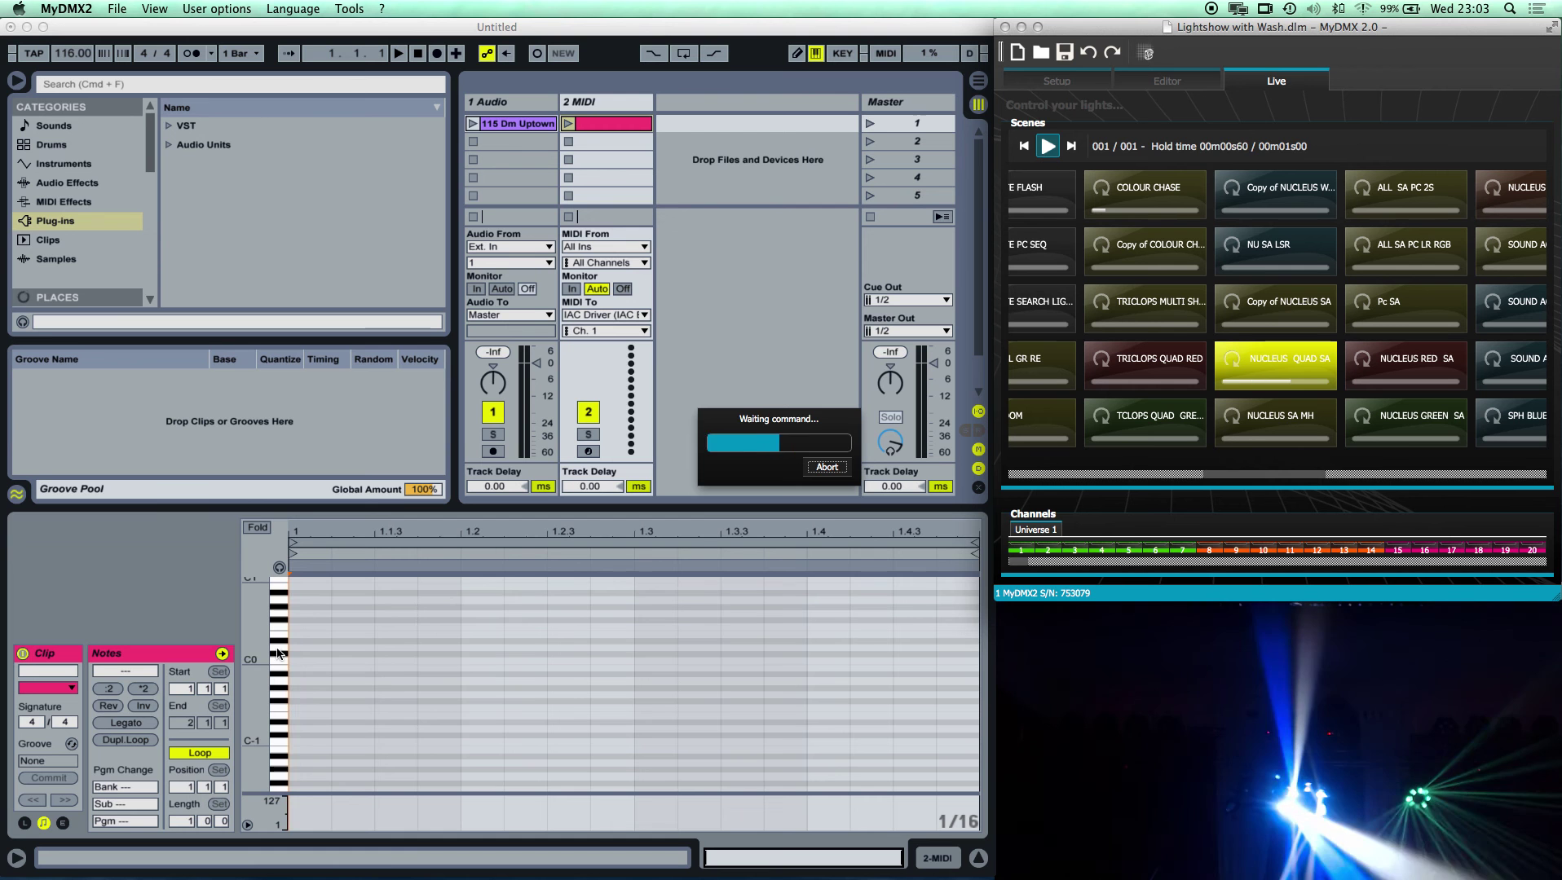
{"action": "left_click", "coordinate": [280, 748]}
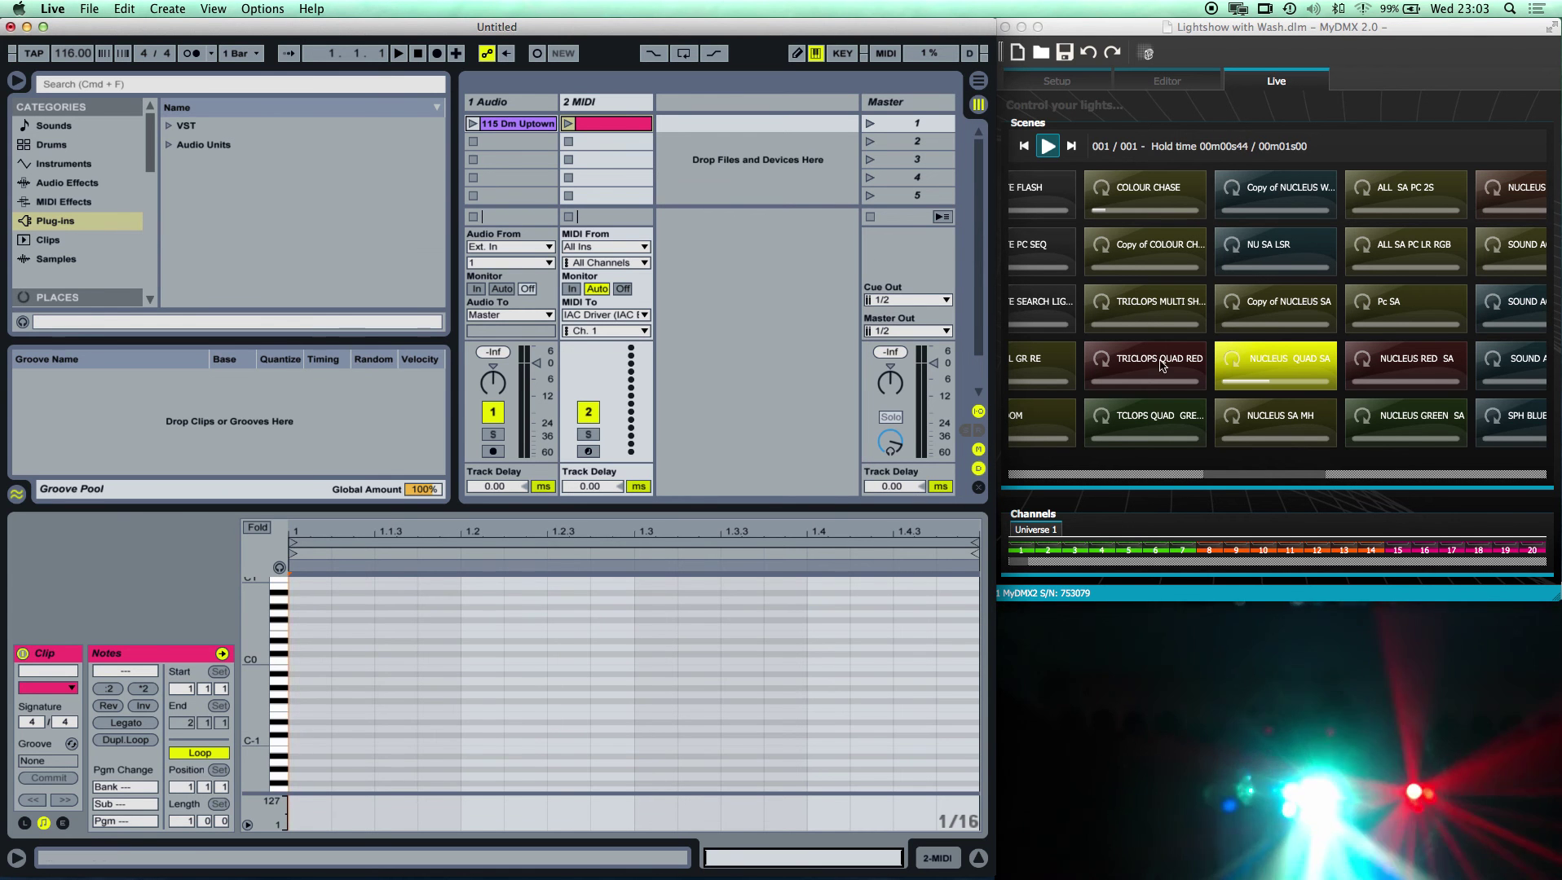
Step: Turn on note preview for the MIDI clip and have the NUCLEUS QUAD SA scene learn the C-1 key as its MIDI command
{"action": "left_click", "coordinate": [1232, 366]}
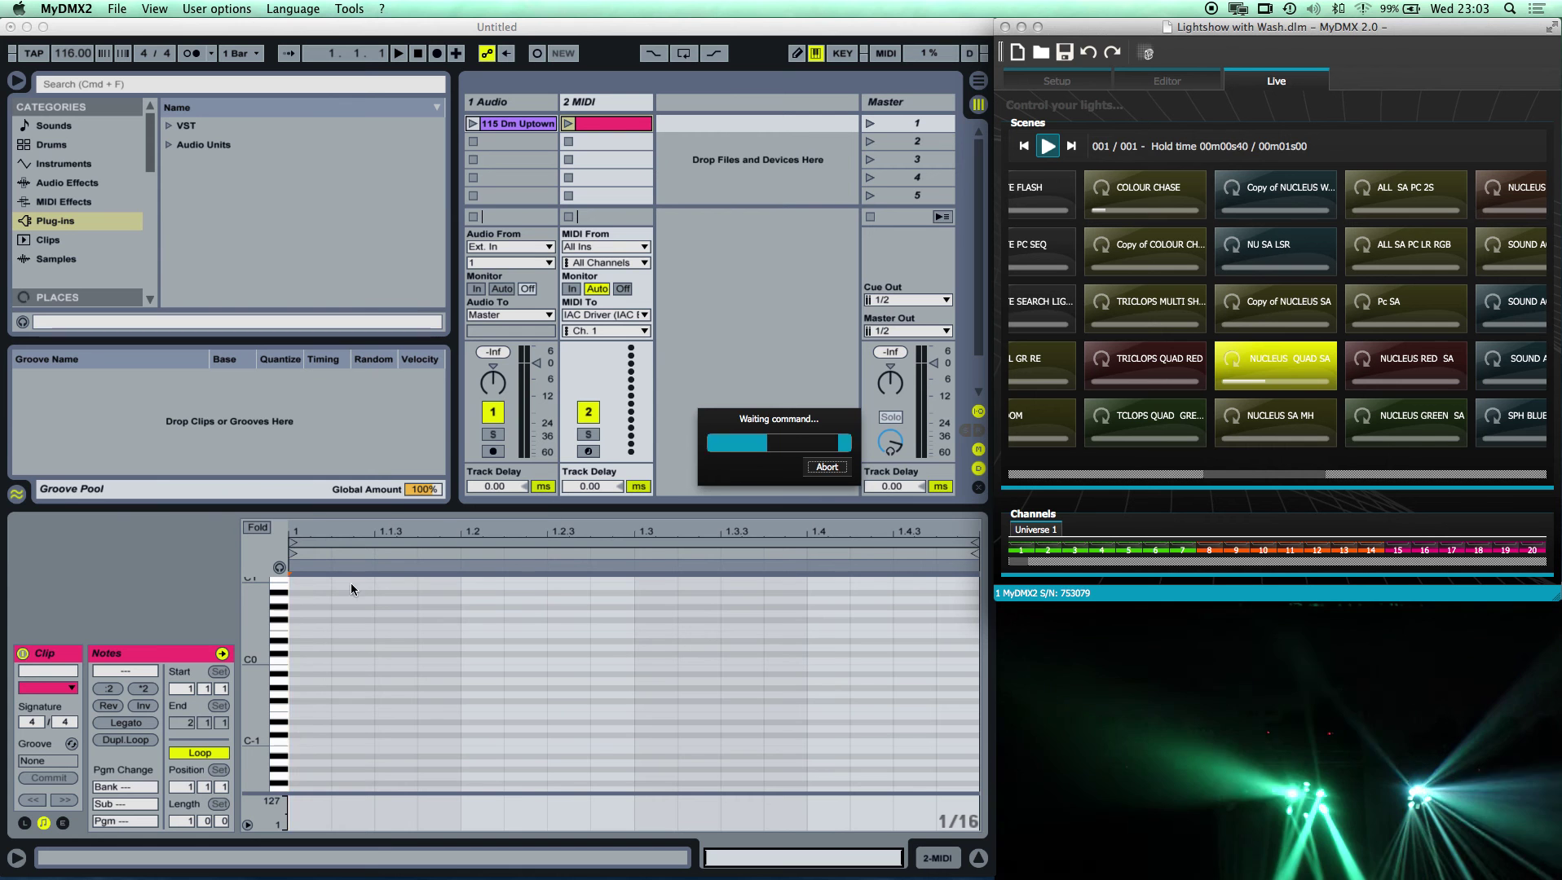
{"action": "left_click", "coordinate": [280, 573]}
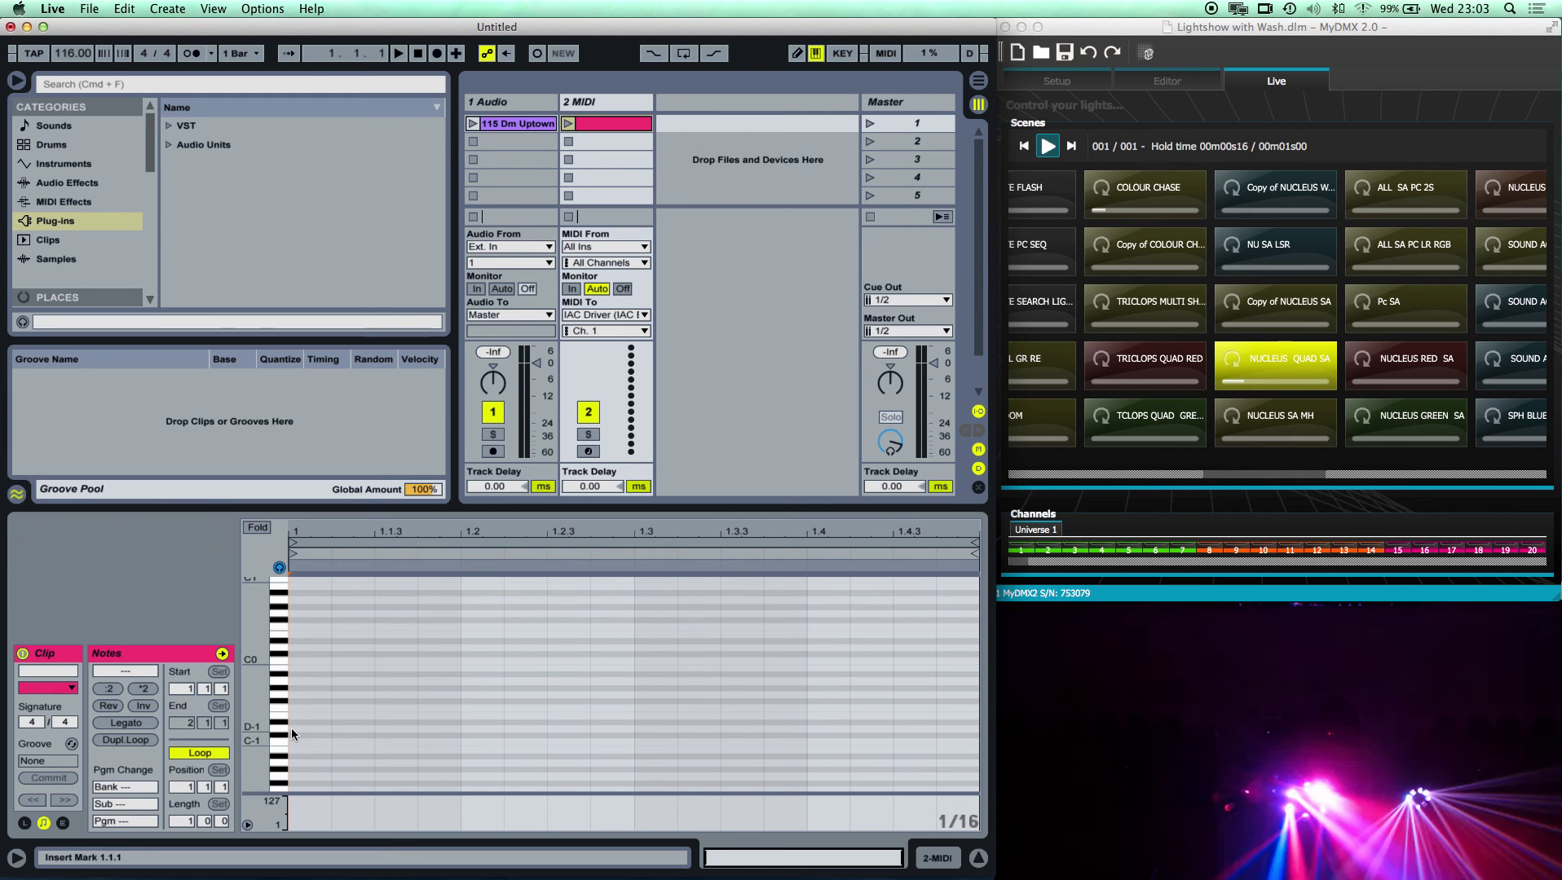
{"action": "right_click", "coordinate": [1259, 360]}
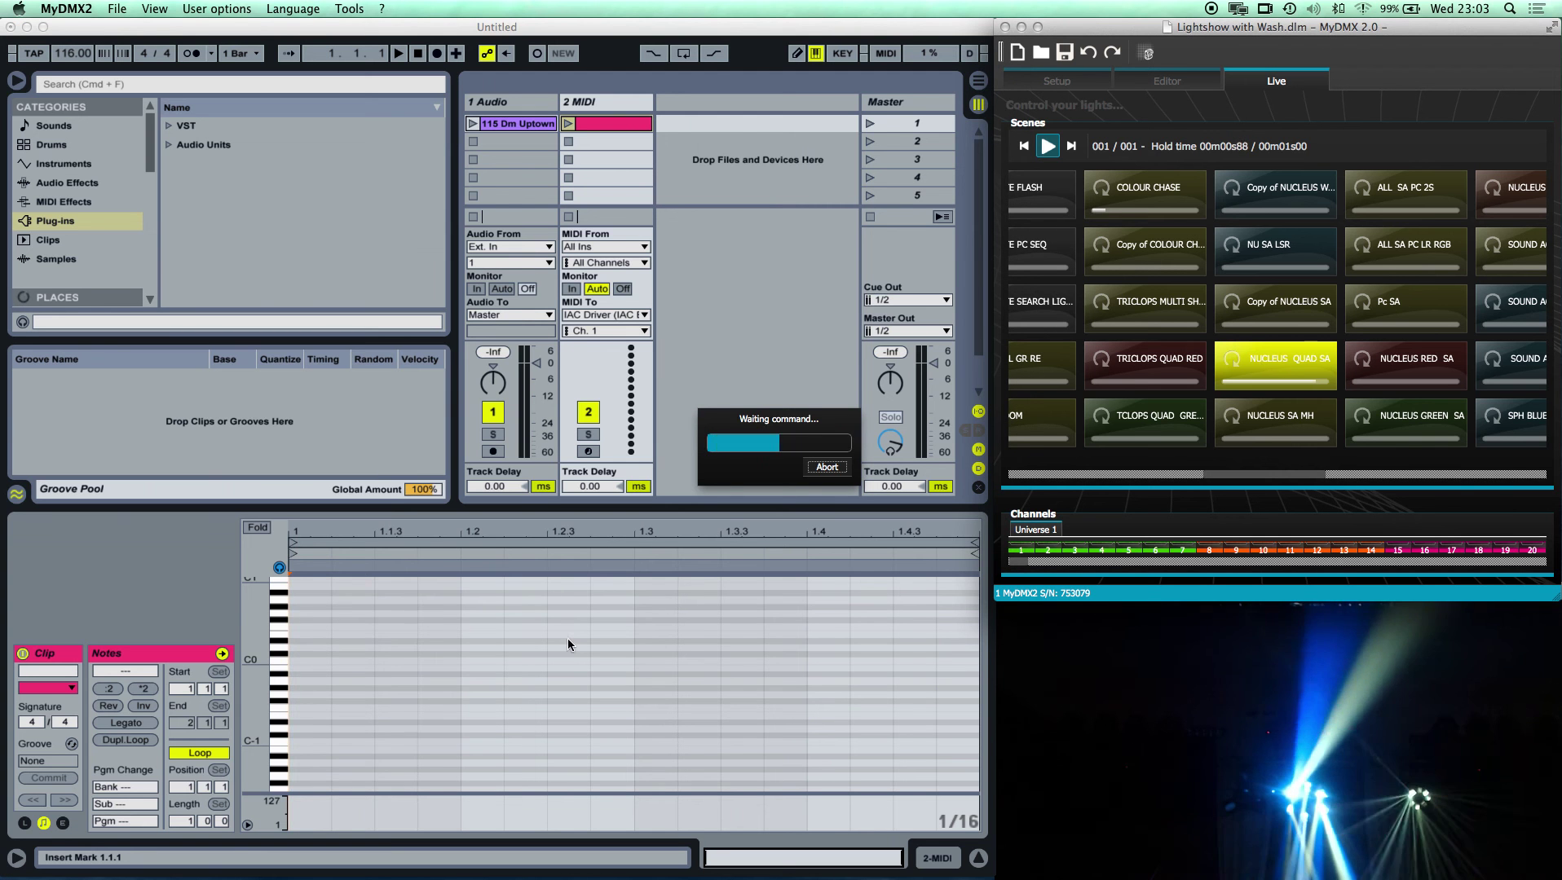
{"action": "left_click", "coordinate": [281, 744]}
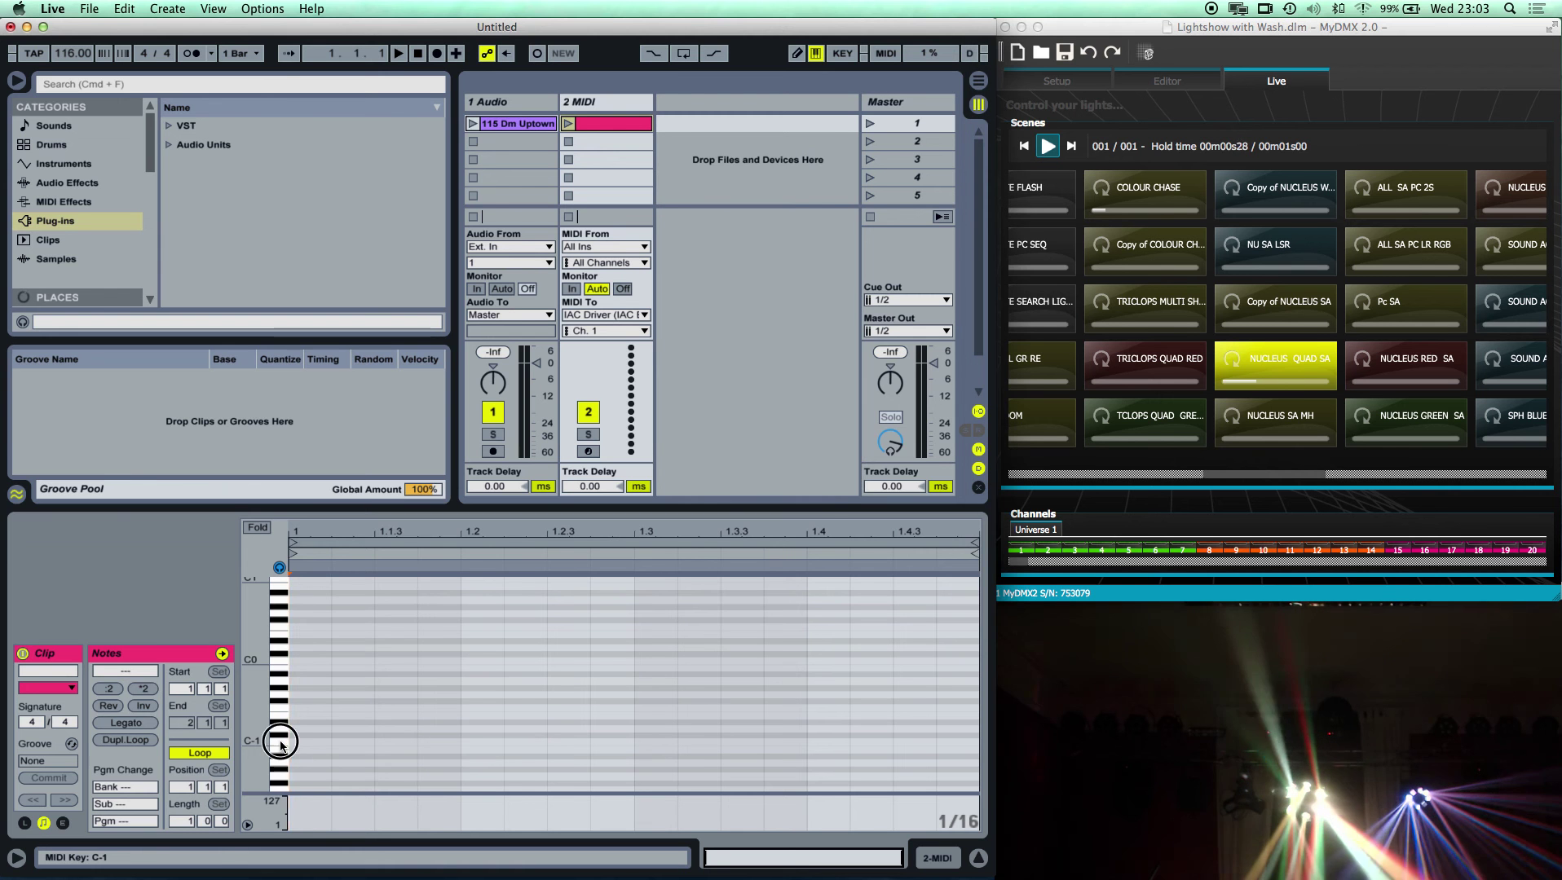
{"action": "left_click", "coordinate": [1250, 370]}
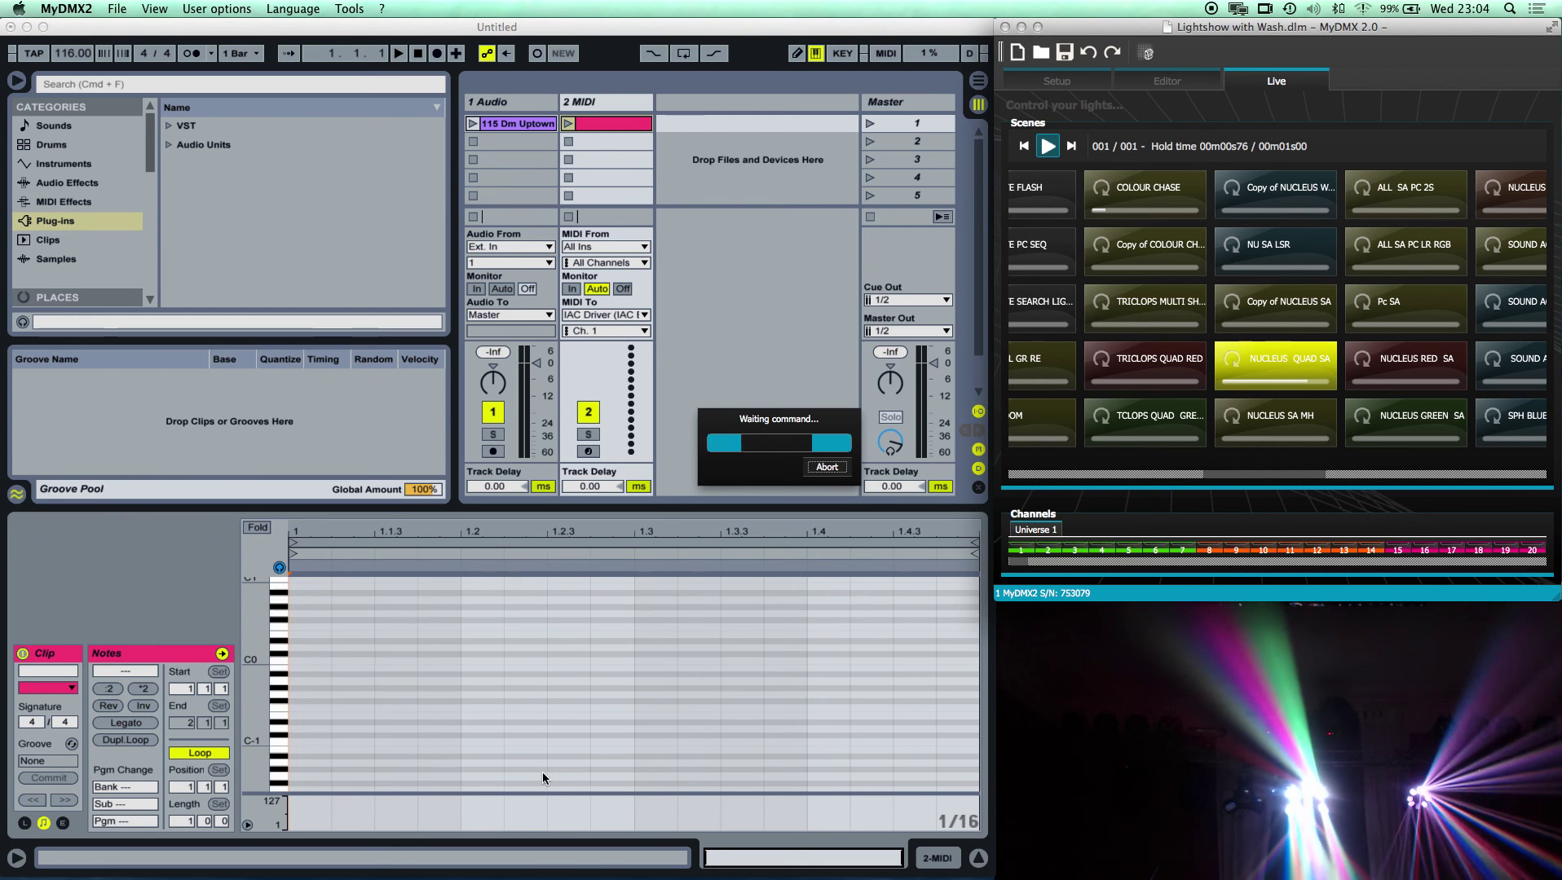
{"action": "left_click", "coordinate": [277, 744]}
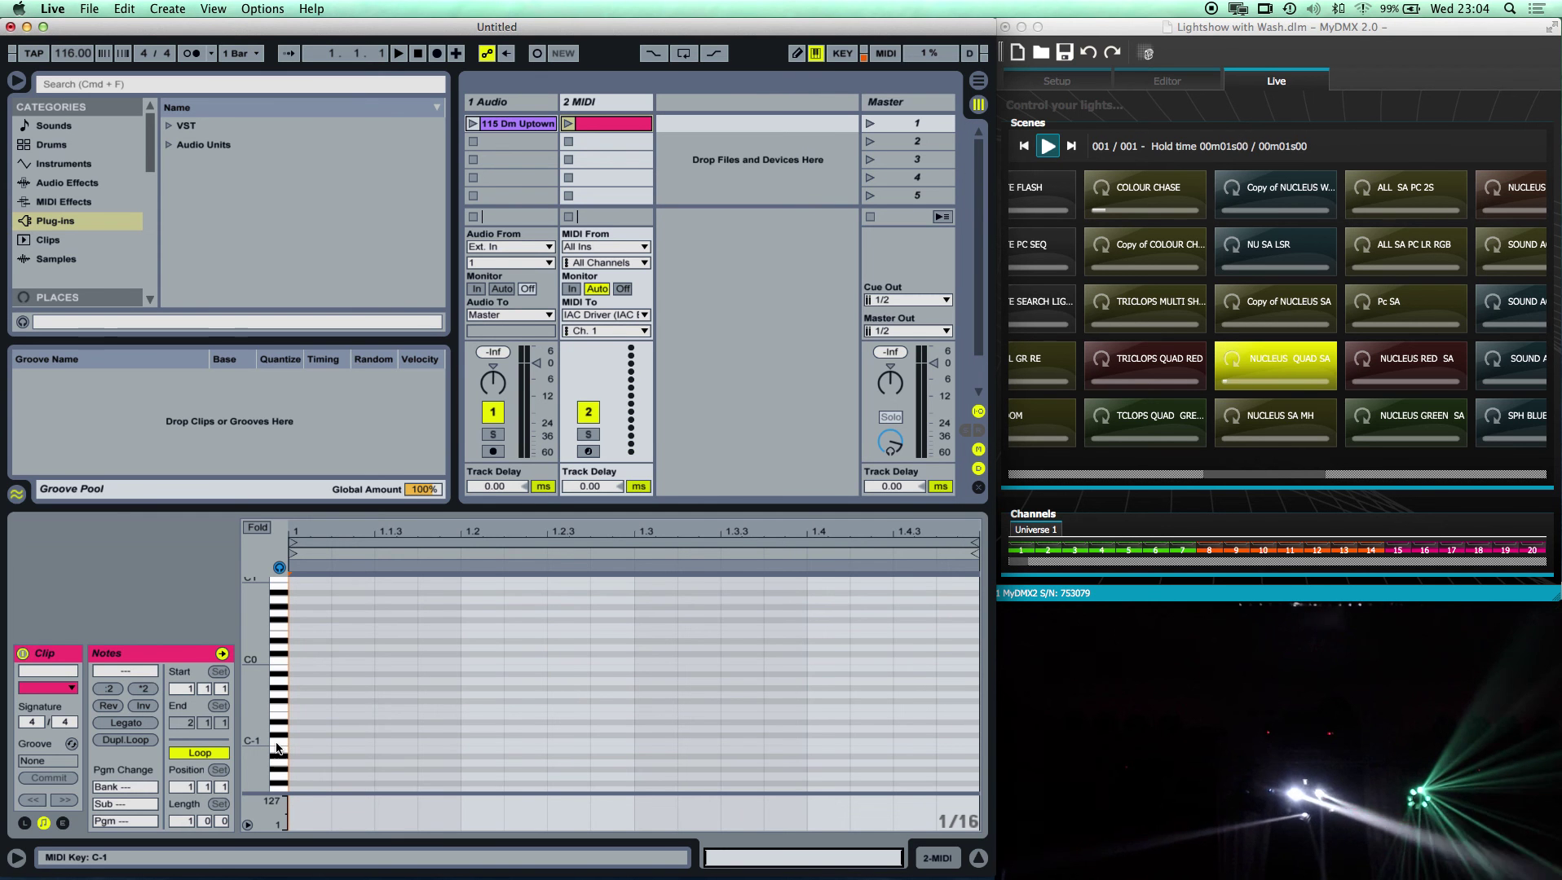
{"action": "right_click", "coordinate": [1280, 357]}
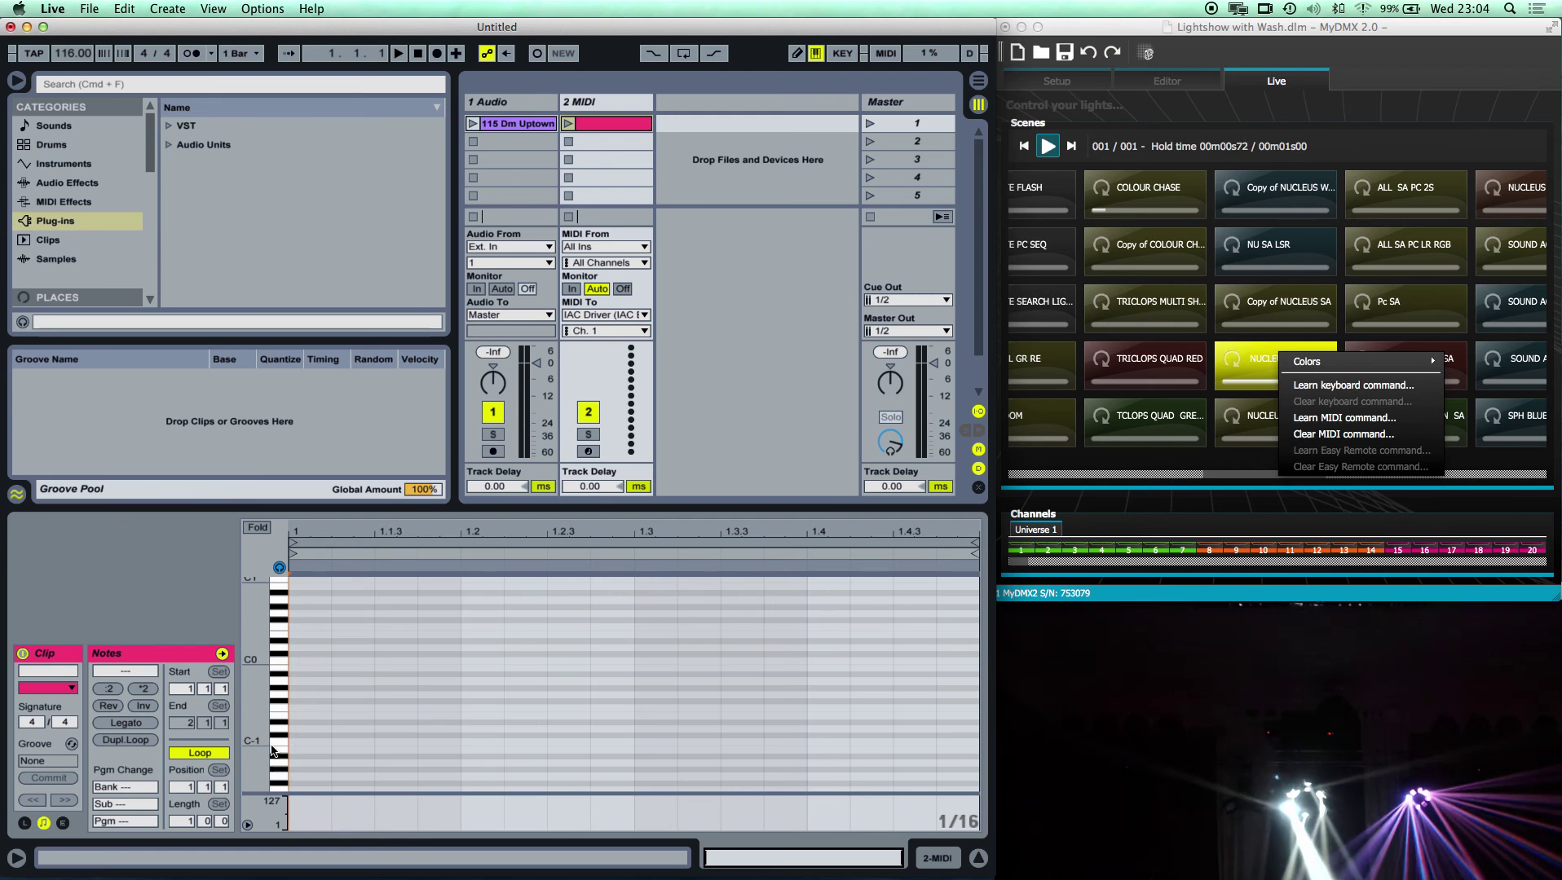
{"action": "left_click", "coordinate": [1243, 361]}
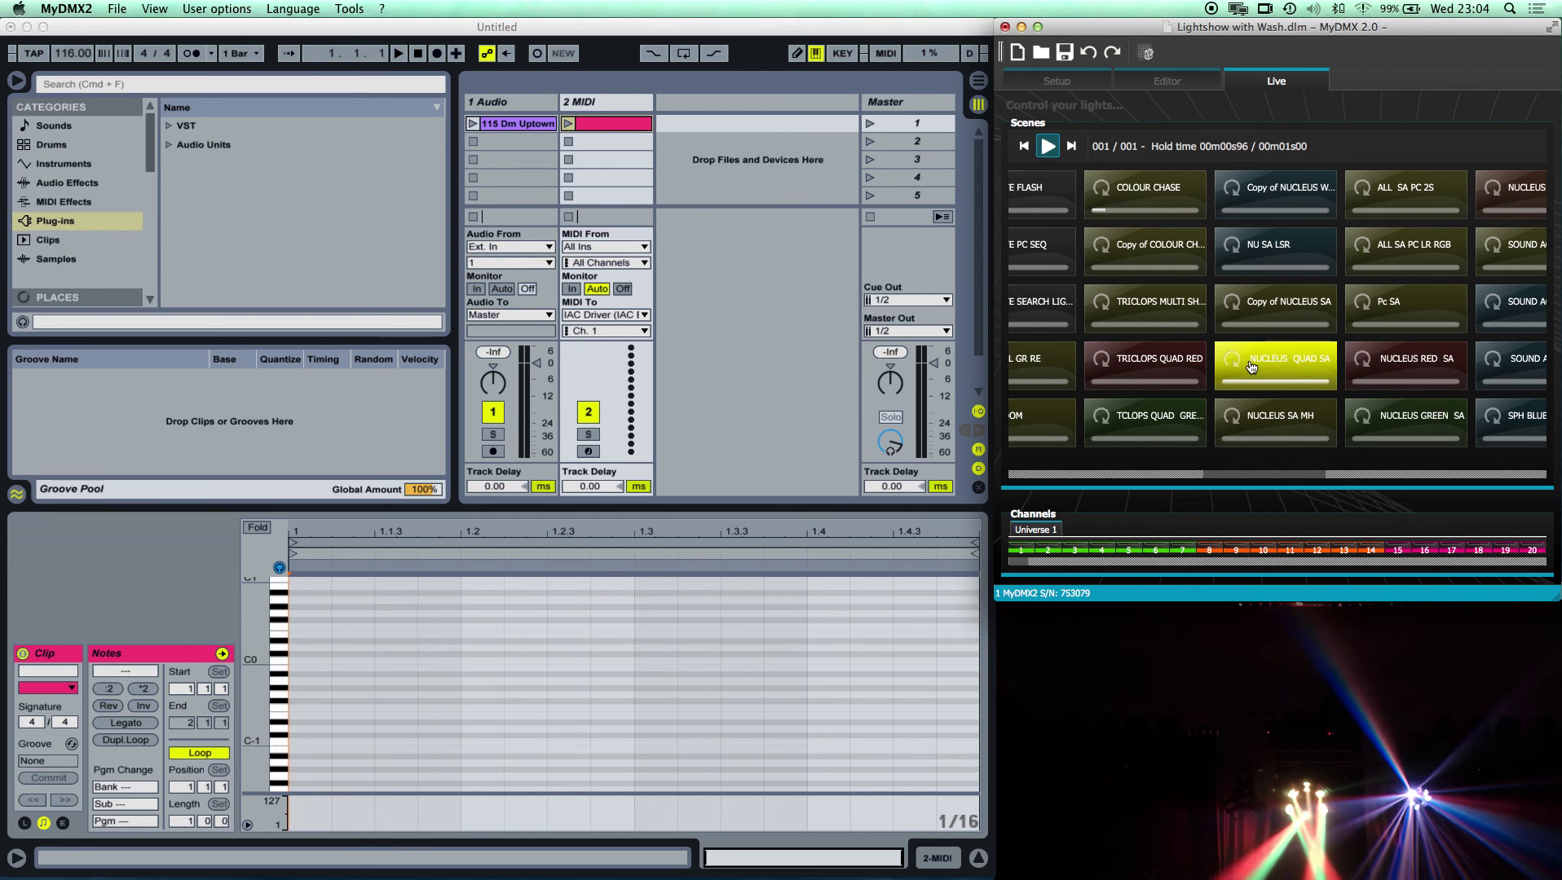
Step: Trigger the TCLOPS QUAD and NUCLEUS RED SA scenes, and have the NU SA LSR scene learn the D-1 key as its MIDI command
{"action": "left_click", "coordinate": [1203, 403]}
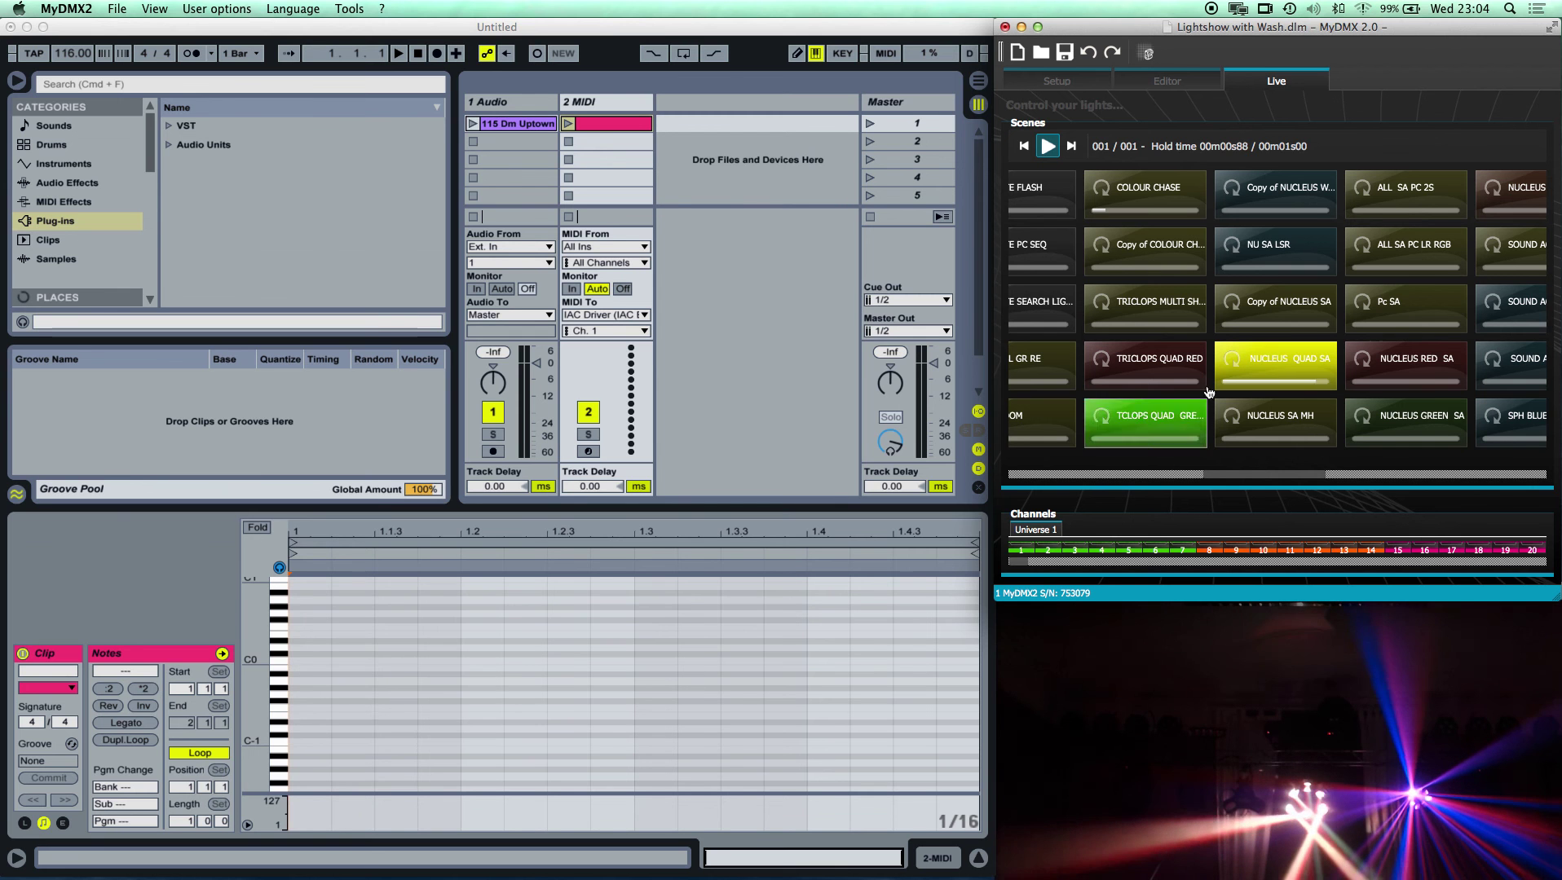
{"action": "left_click", "coordinate": [1381, 369]}
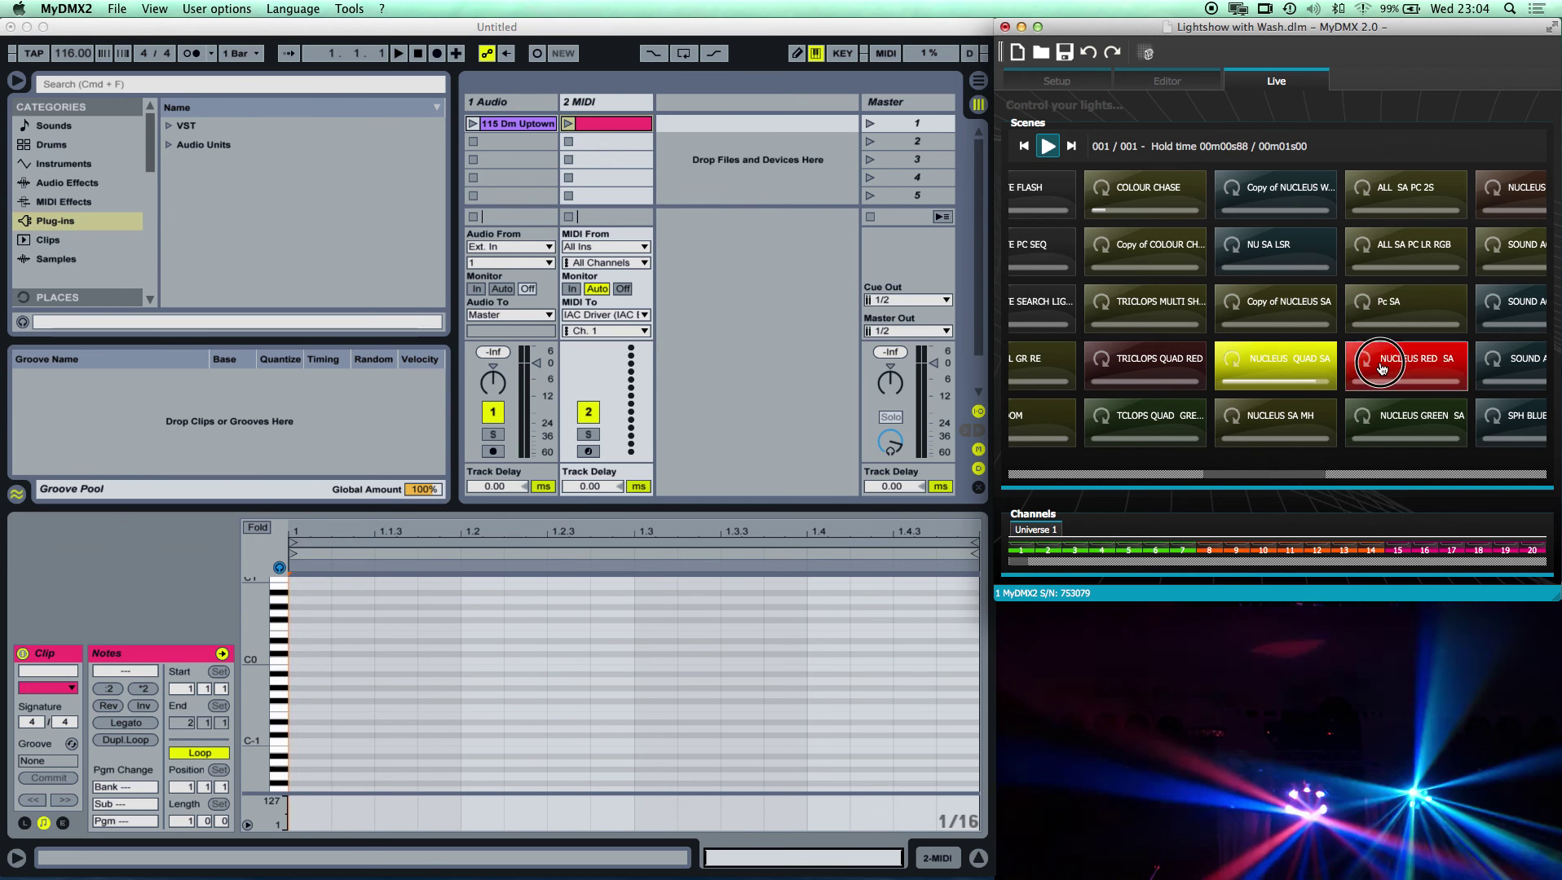
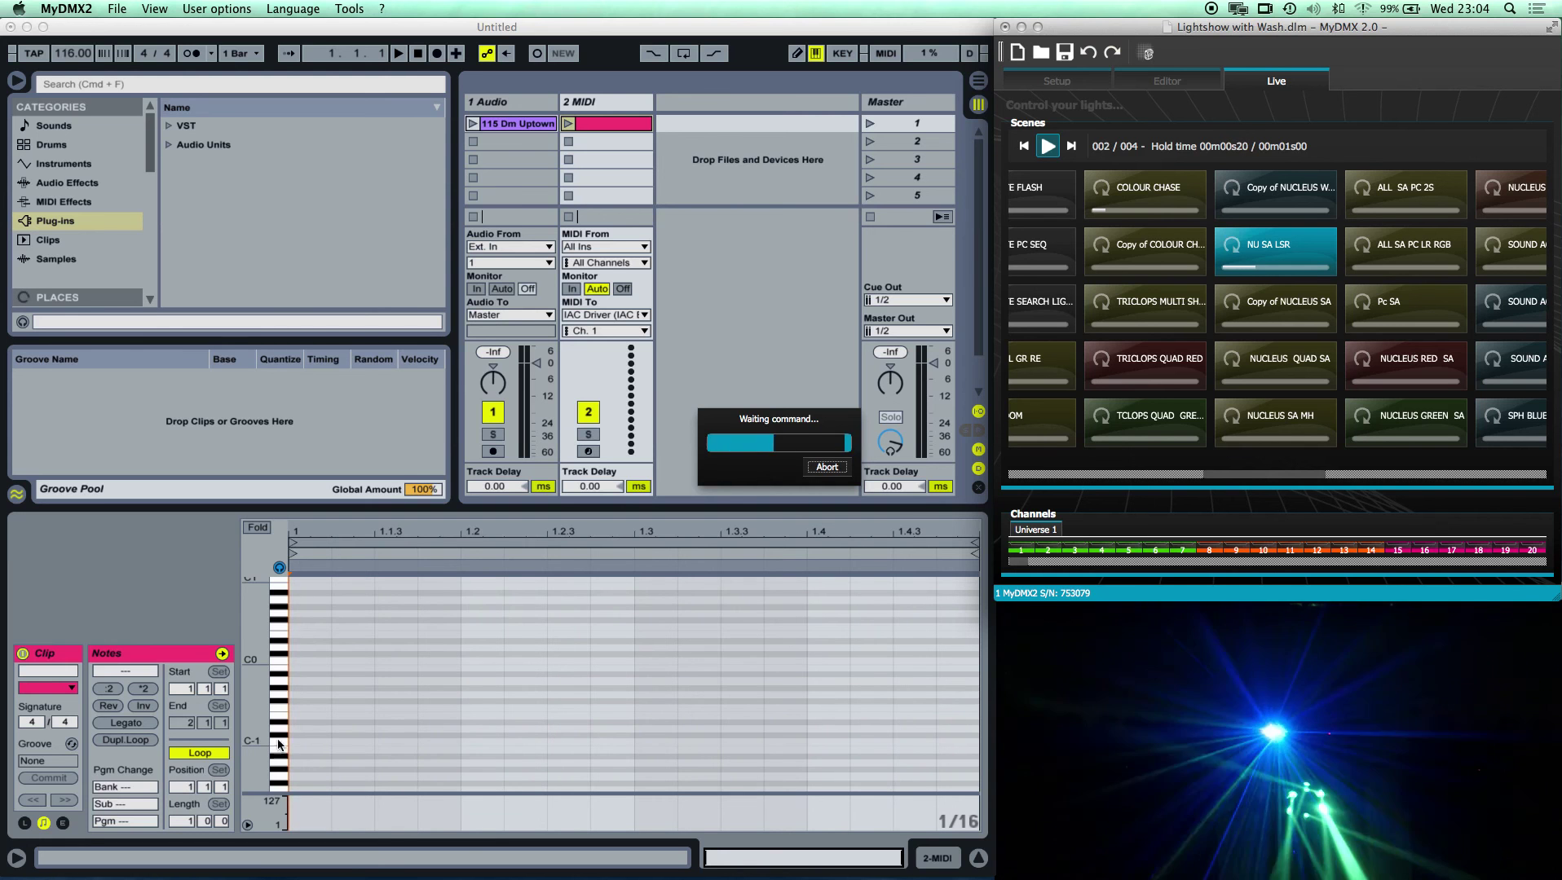
{"action": "left_click", "coordinate": [281, 734]}
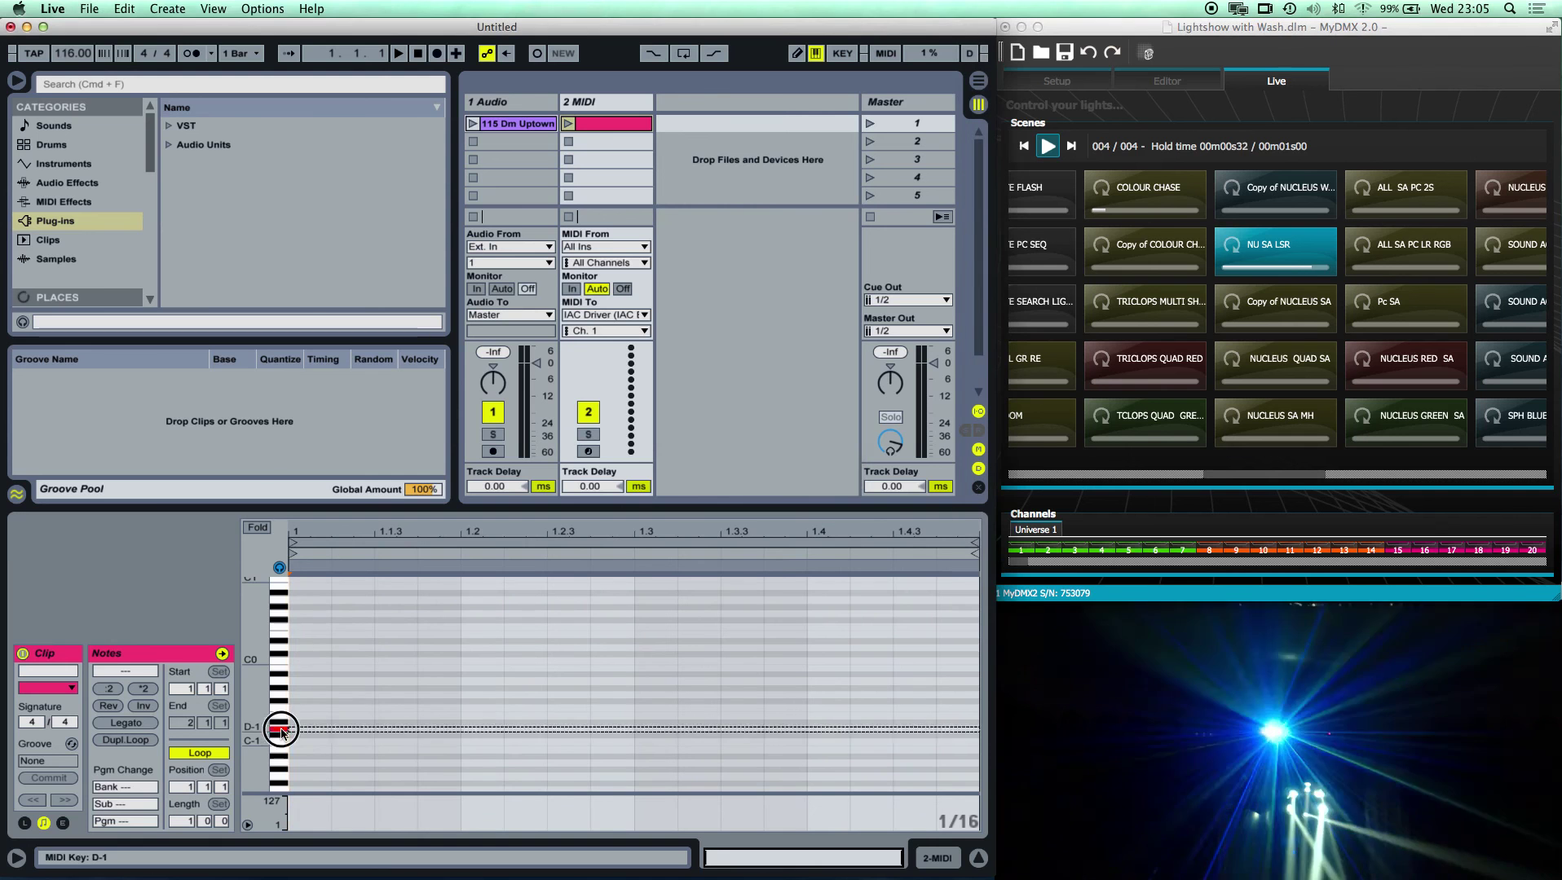
Step: Preview the NUCLEUS QUAD SA, NU SA LSR, NUCLEUS GREEN SA, TCLOPS QUAD GREEN, TRICLOPS QUAD RED and TRICLOPS MULTI scenes in MyDMX
{"action": "left_click", "coordinate": [1258, 367]}
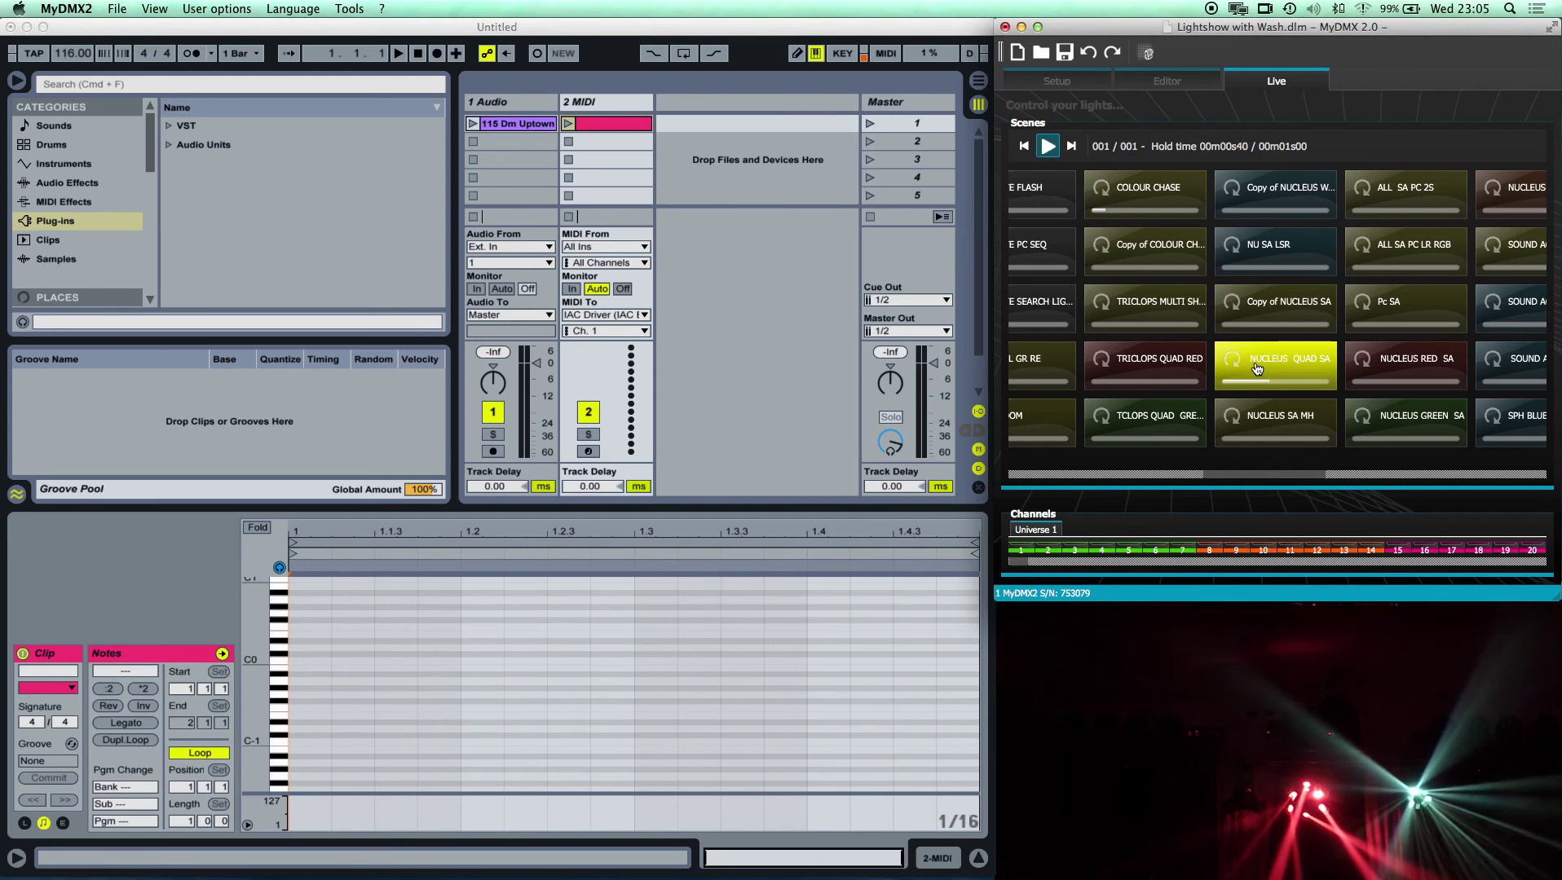
{"action": "left_click", "coordinate": [1275, 250]}
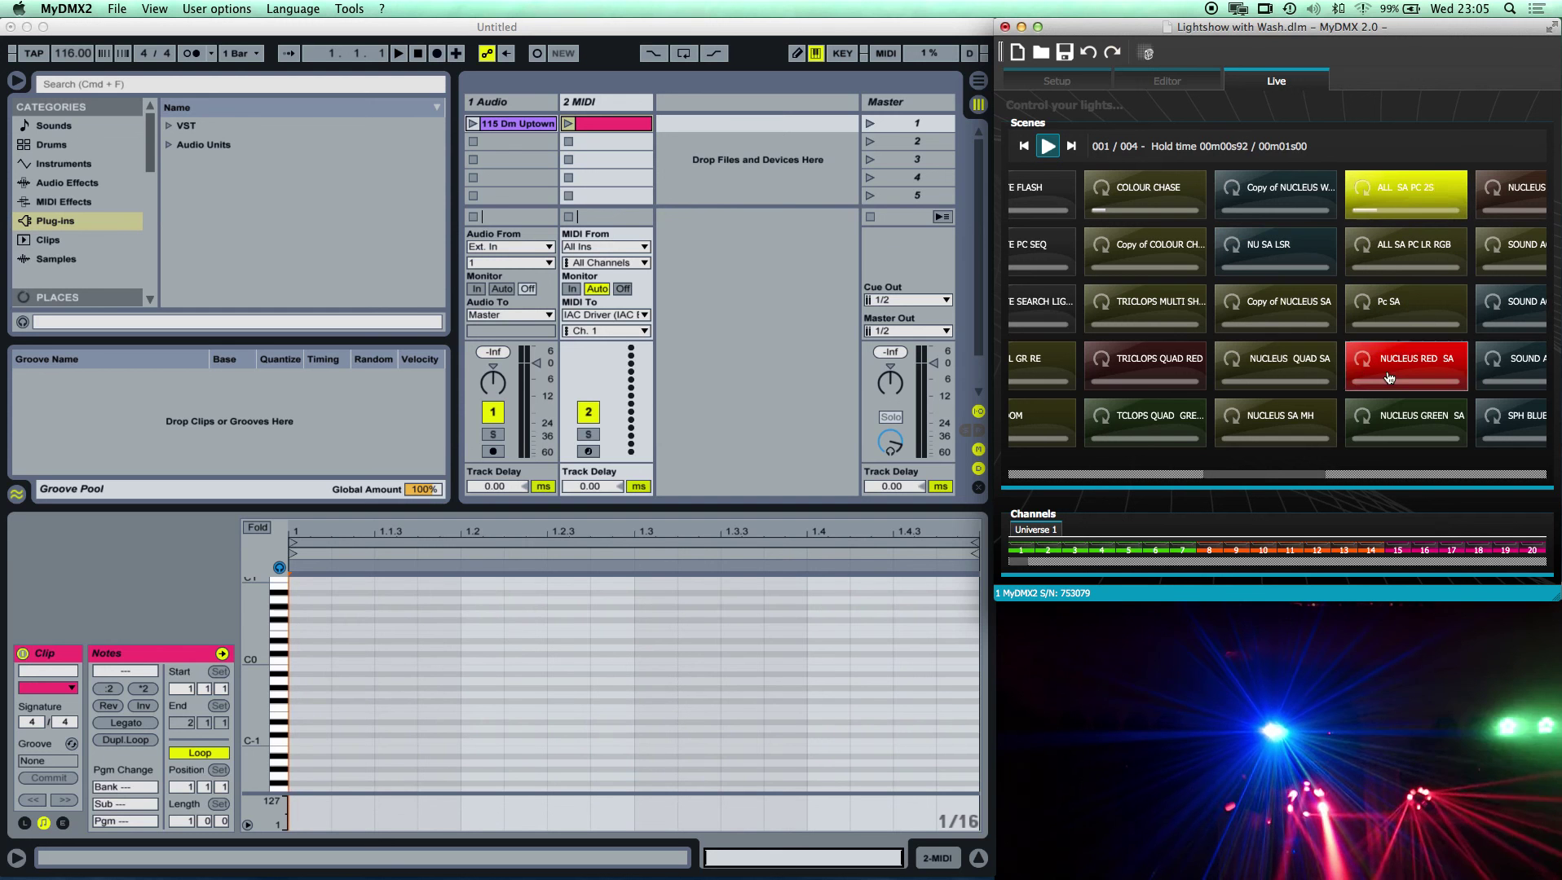
{"action": "left_click", "coordinate": [1394, 415]}
{"action": "left_click", "coordinate": [1145, 420]}
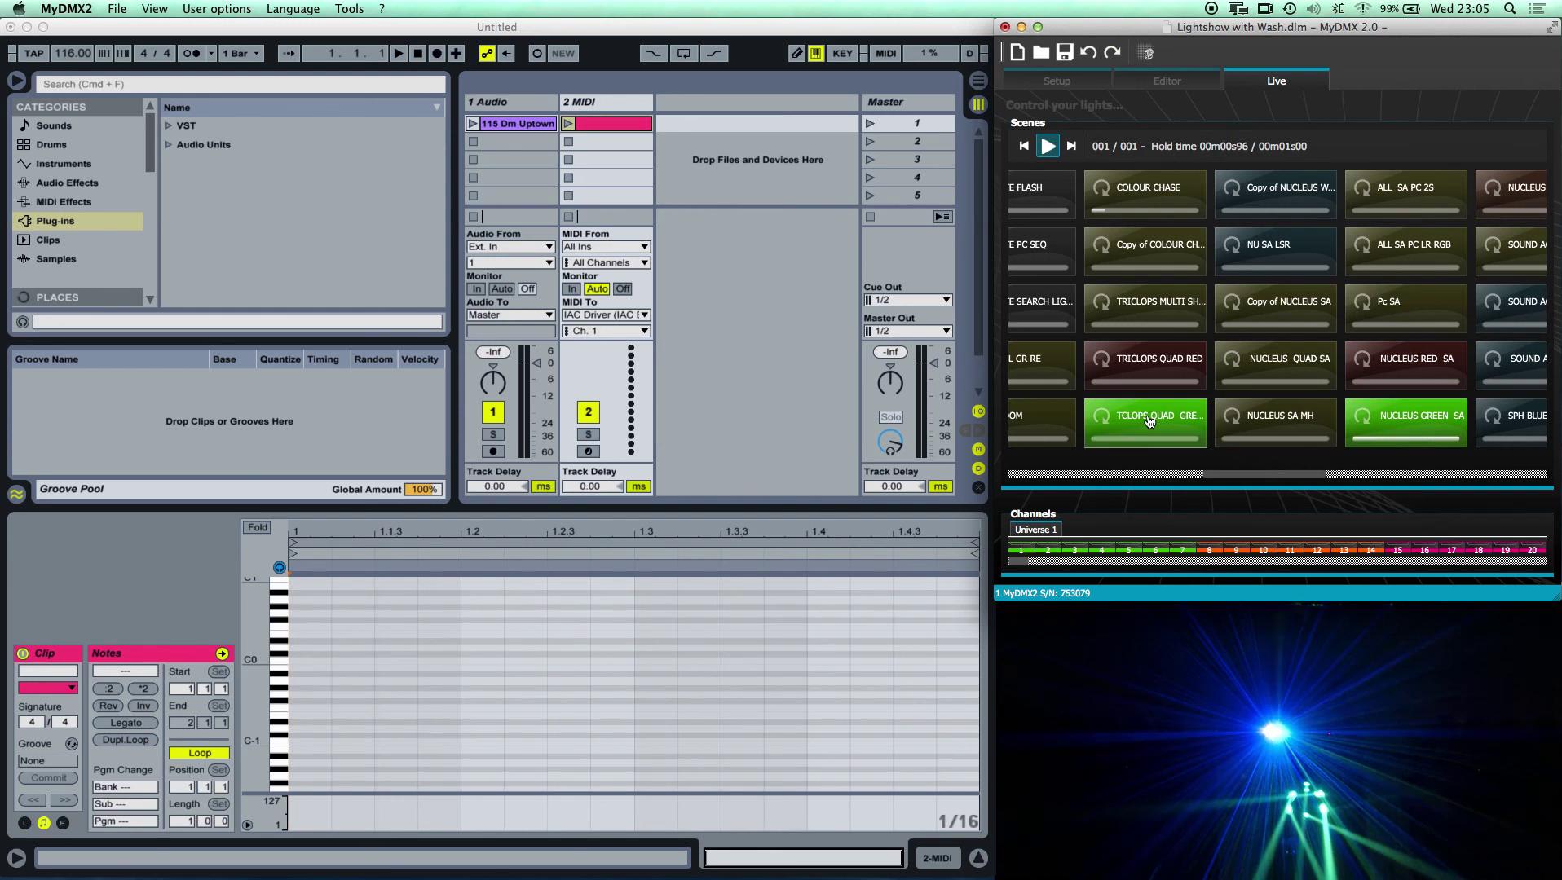
{"action": "left_click", "coordinate": [1152, 361]}
{"action": "left_click", "coordinate": [1155, 320]}
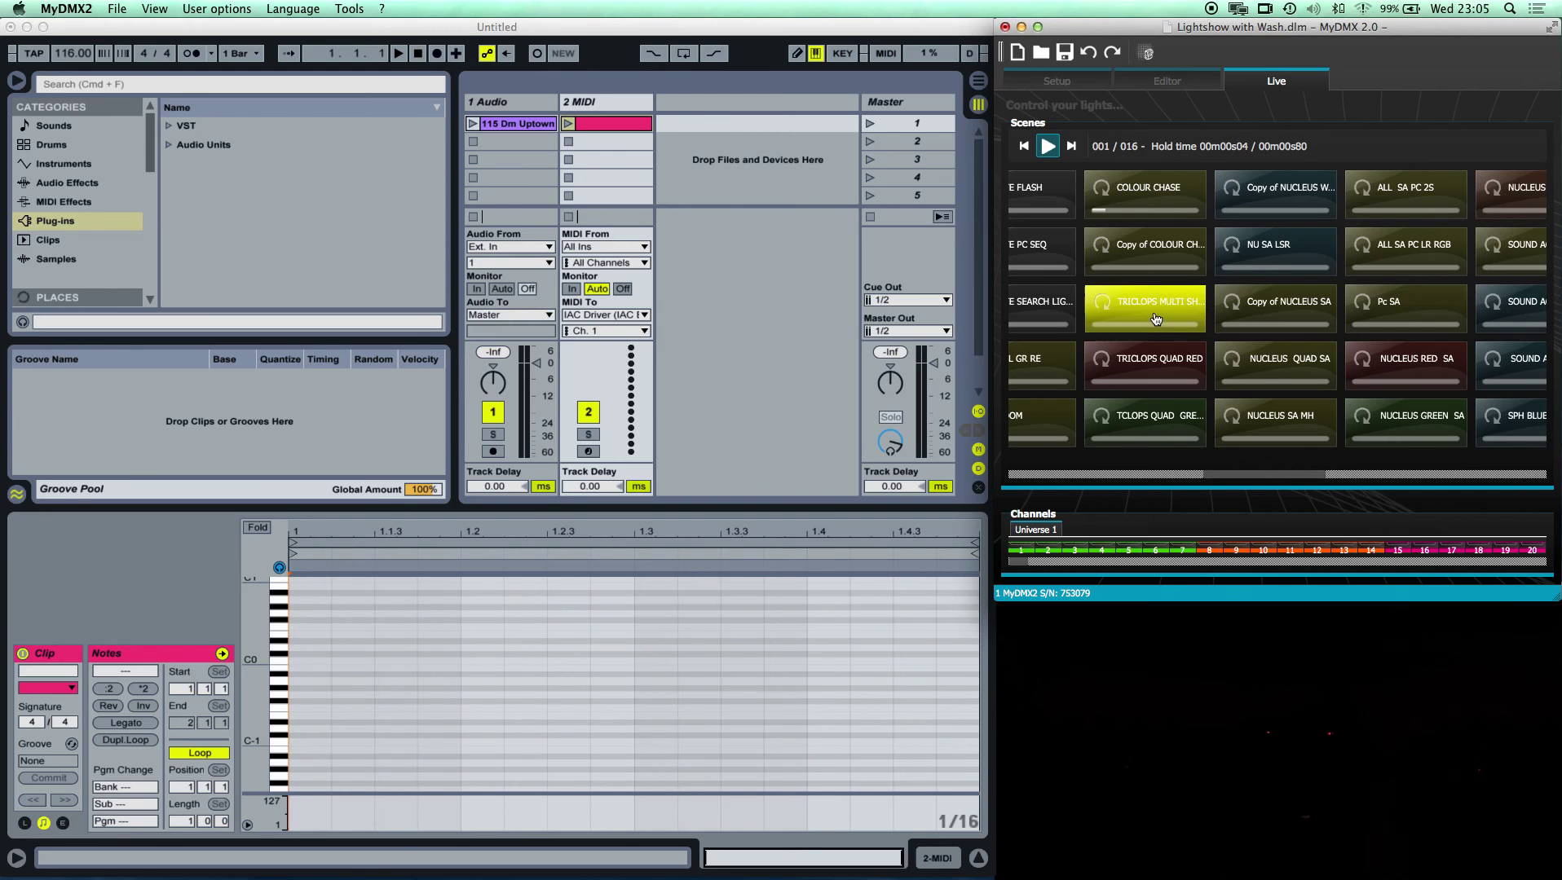
Step: Trigger the copy of the COLOUR CHASE scene and have it learn the Ableton clip's E-1 key as its MIDI command
{"action": "left_click", "coordinate": [1154, 266]}
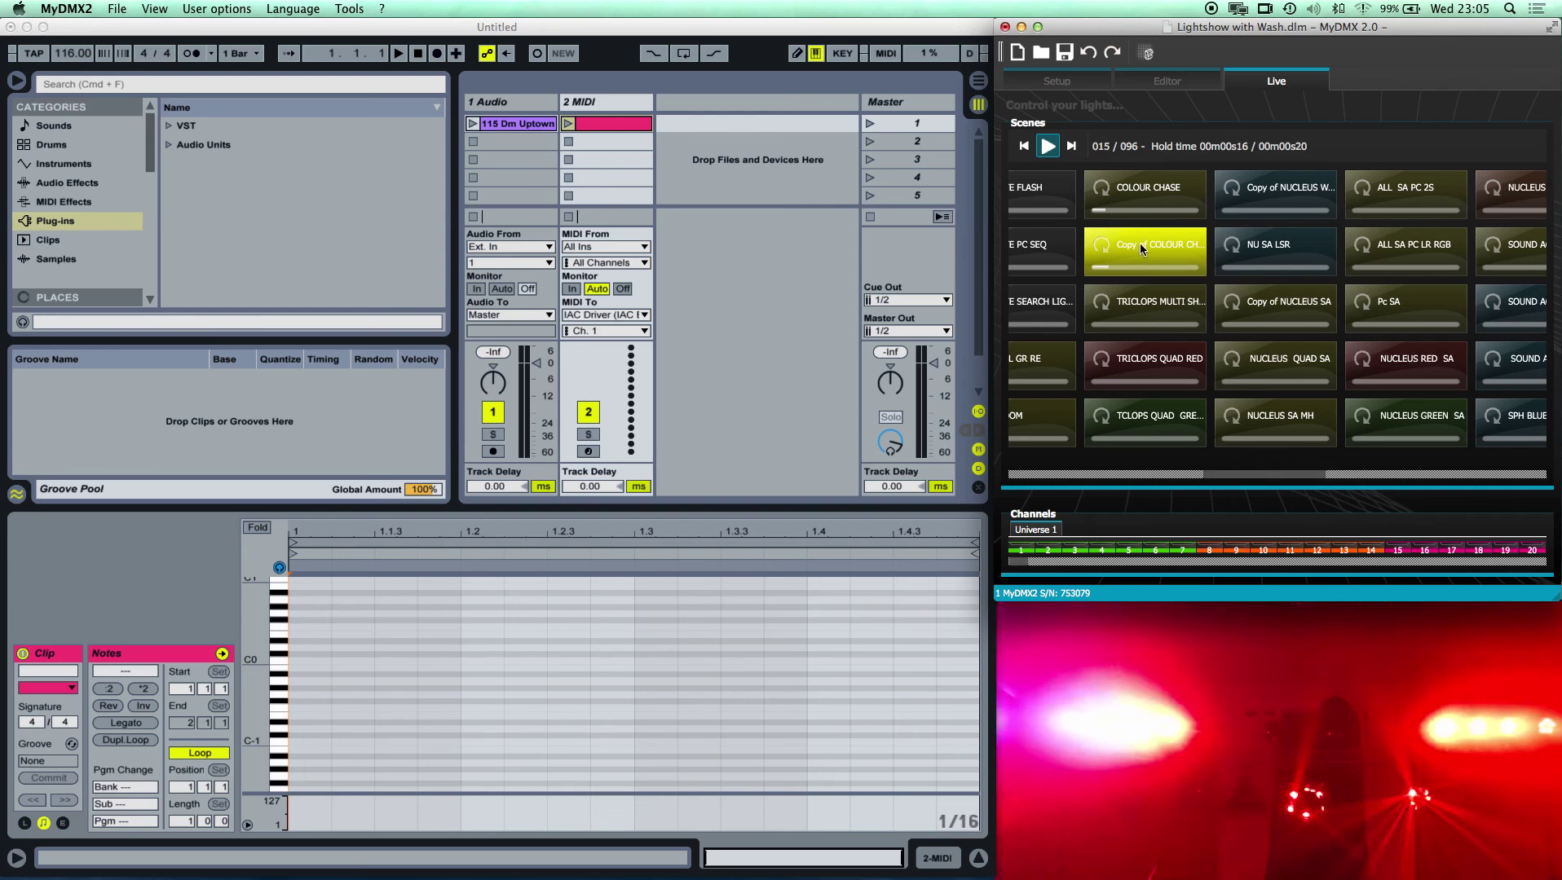
{"action": "right_click", "coordinate": [1141, 246]}
{"action": "left_click", "coordinate": [1195, 328]}
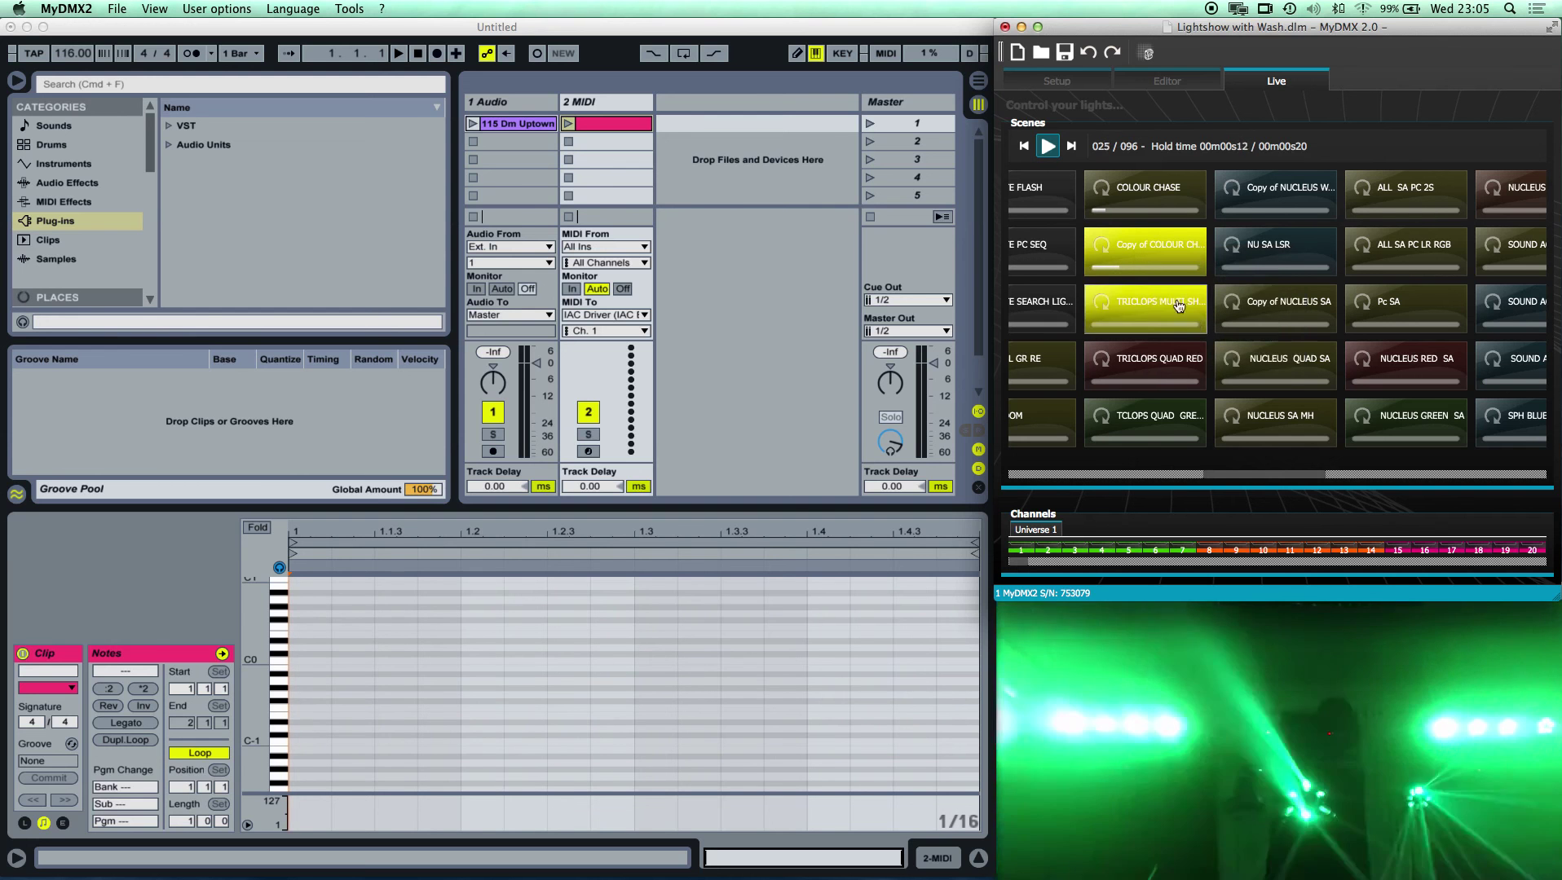
{"action": "right_click", "coordinate": [1151, 251]}
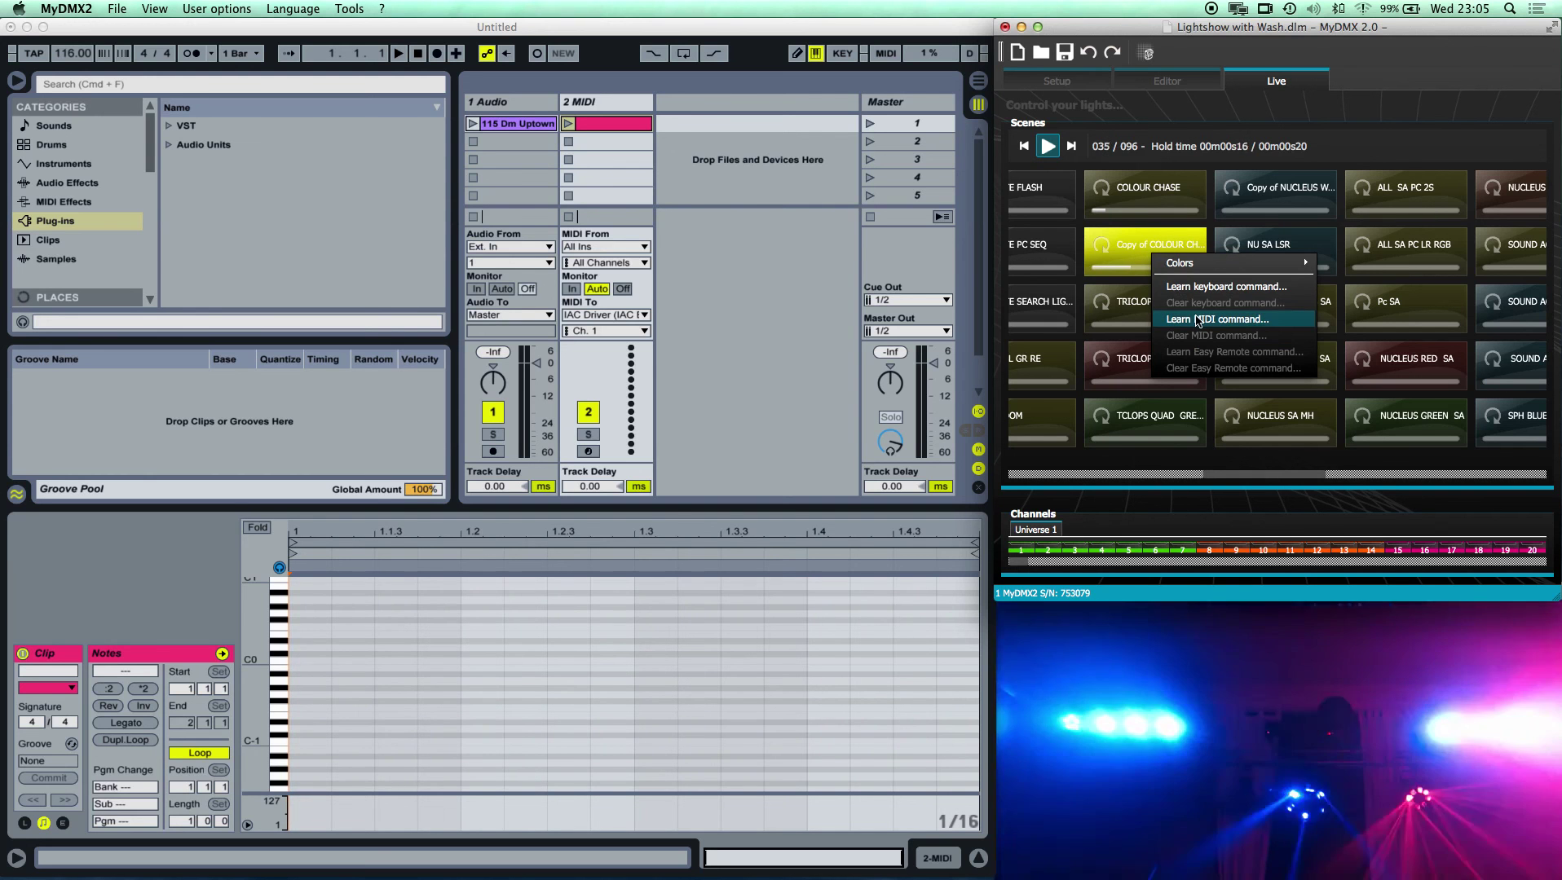
{"action": "left_click", "coordinate": [1195, 320]}
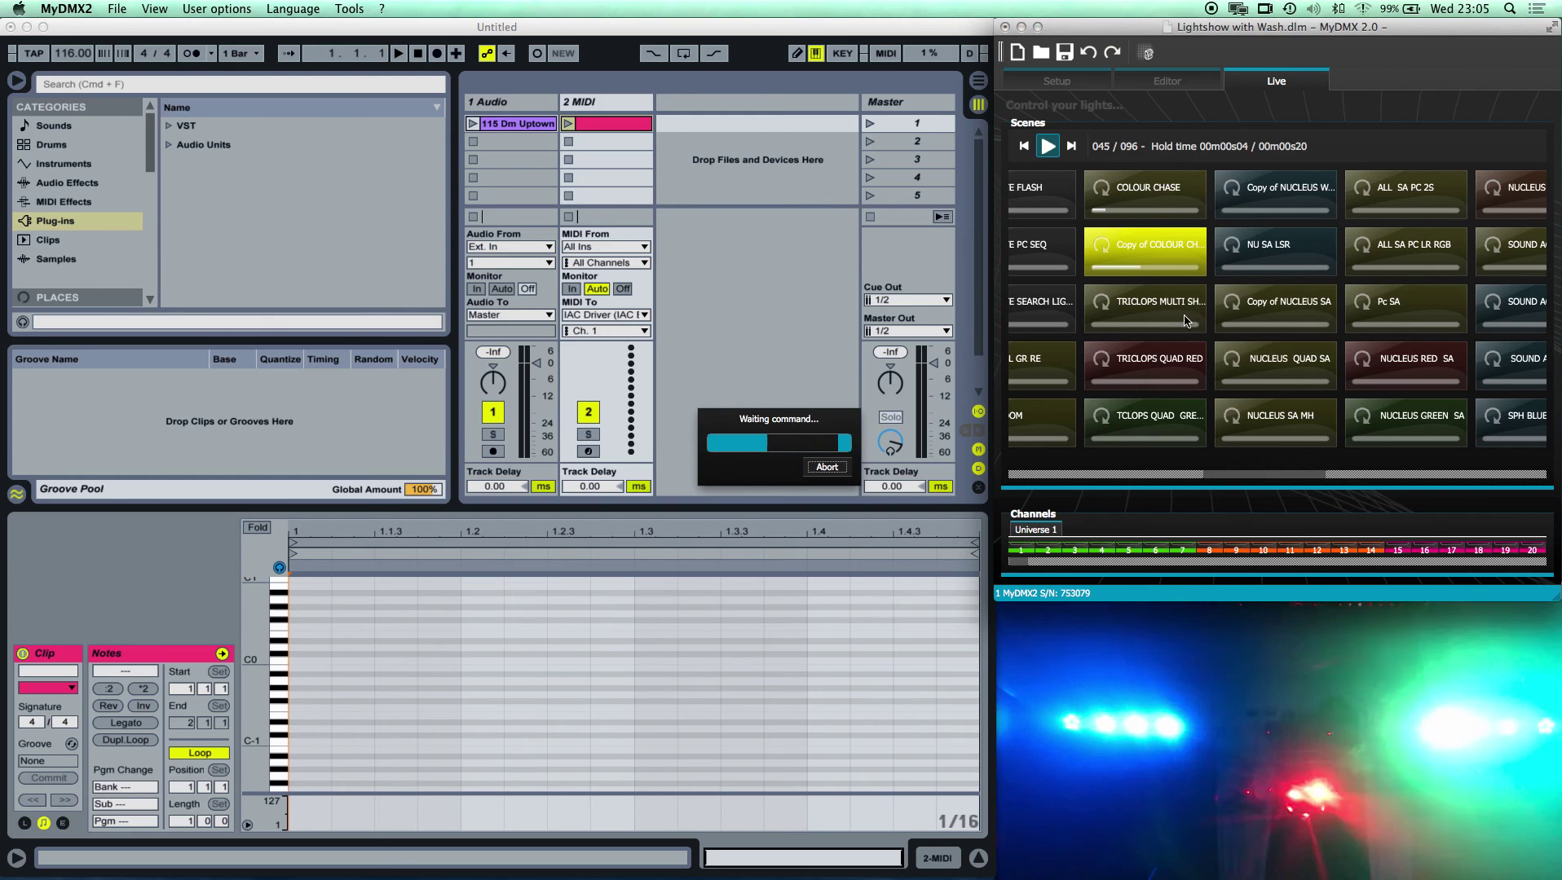
{"action": "left_click", "coordinate": [280, 717]}
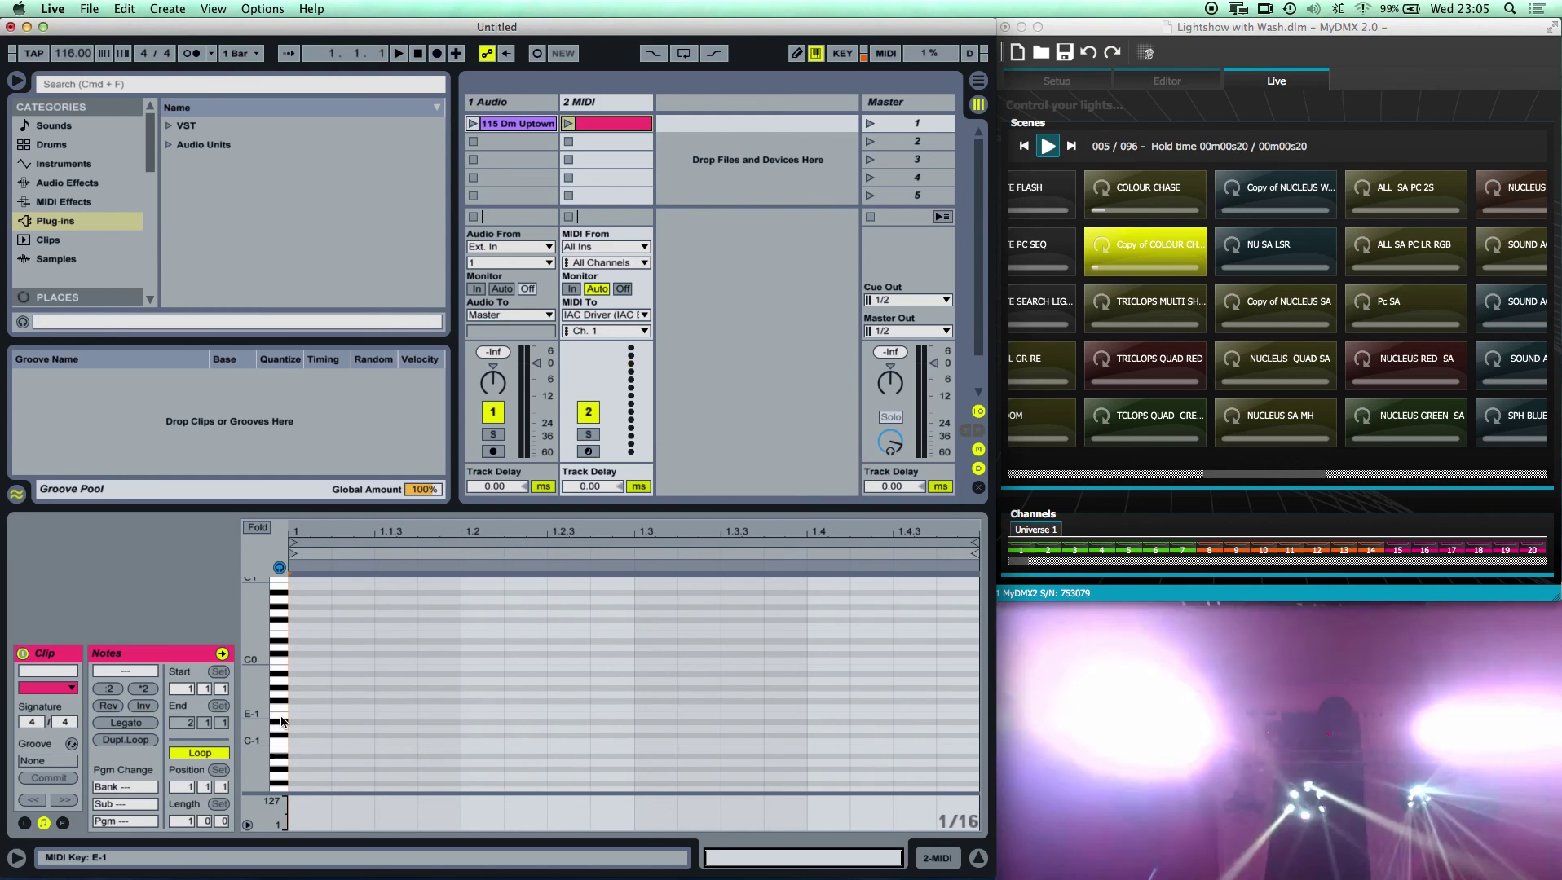
Step: Test the scene mappings by playing the C-1, D-1 and E-1 keys of the MIDI clip
{"action": "left_click", "coordinate": [281, 722]}
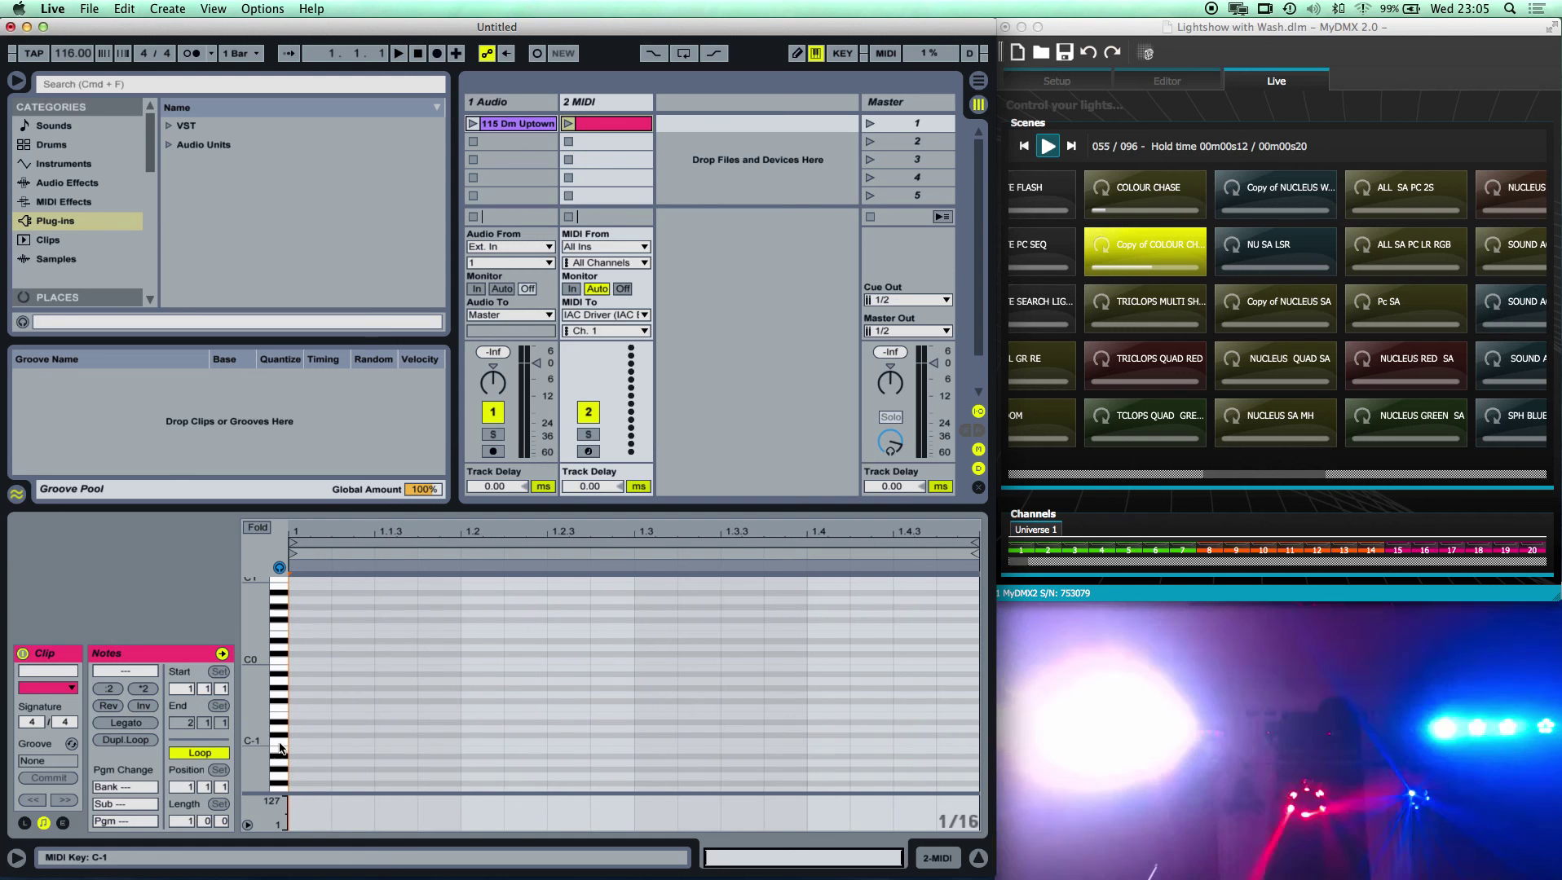
{"action": "left_click", "coordinate": [279, 747]}
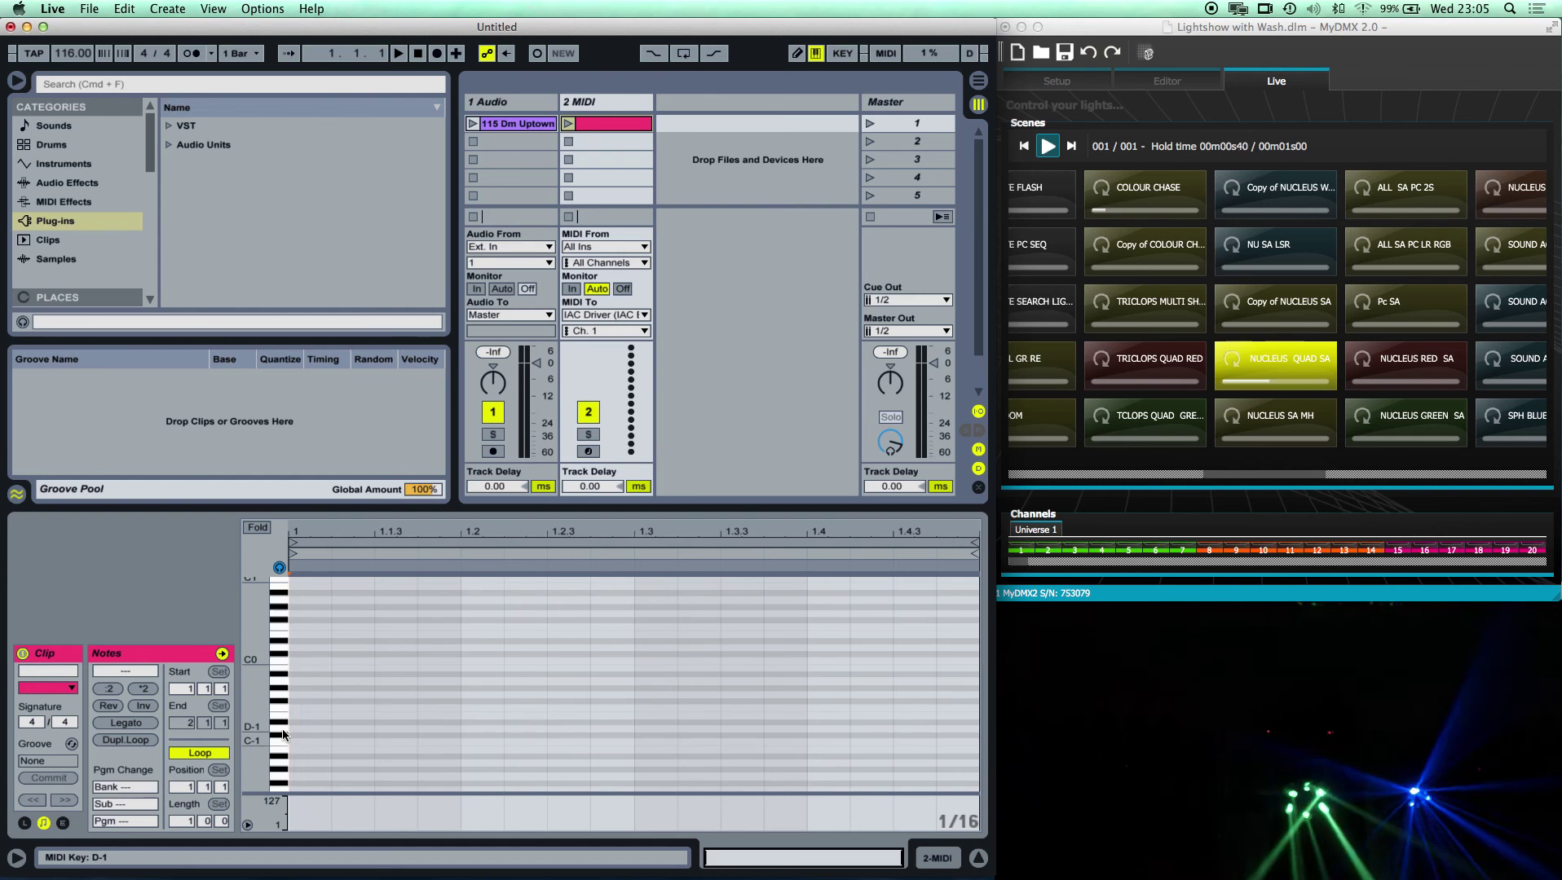
{"action": "left_click", "coordinate": [282, 734]}
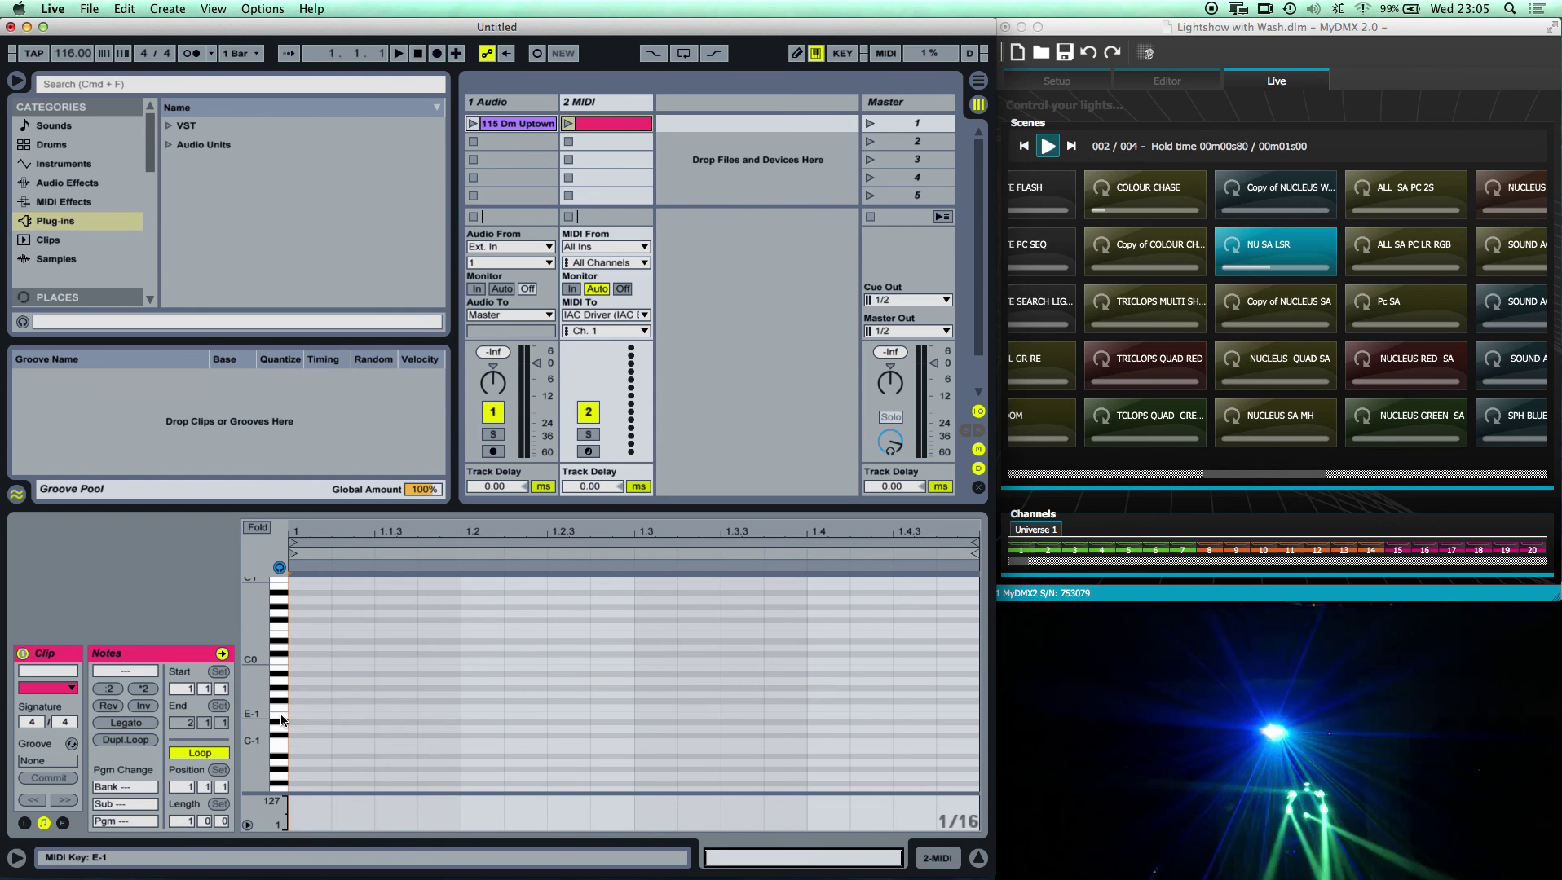
{"action": "left_click", "coordinate": [283, 721]}
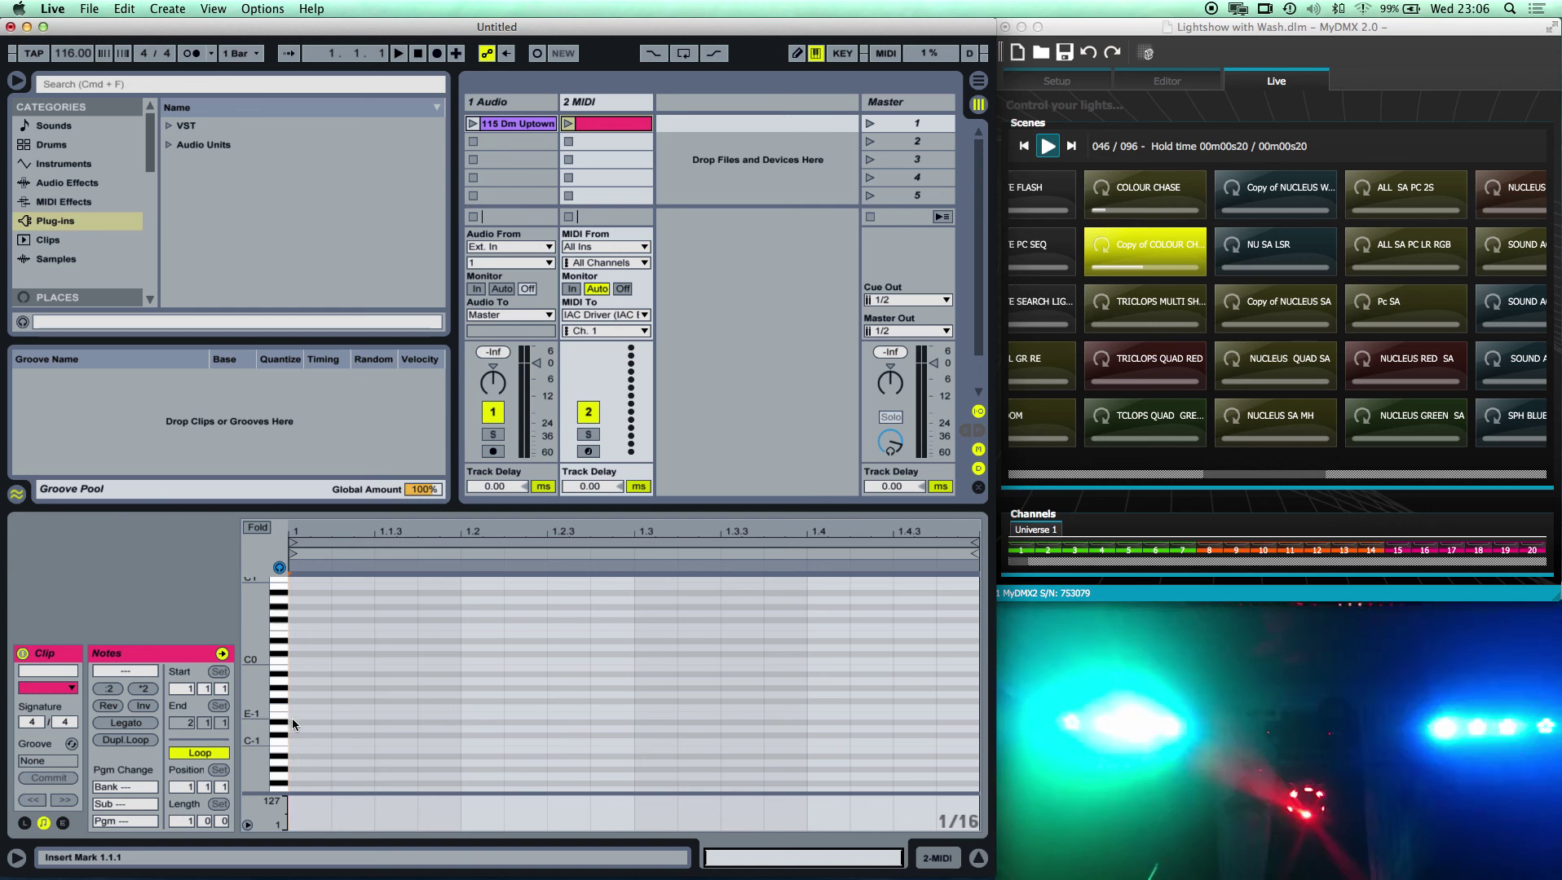
Step: Add a C-1 note at the start of the MIDI clip and set its loop length to 94 bars
{"action": "left_click", "coordinate": [458, 570]}
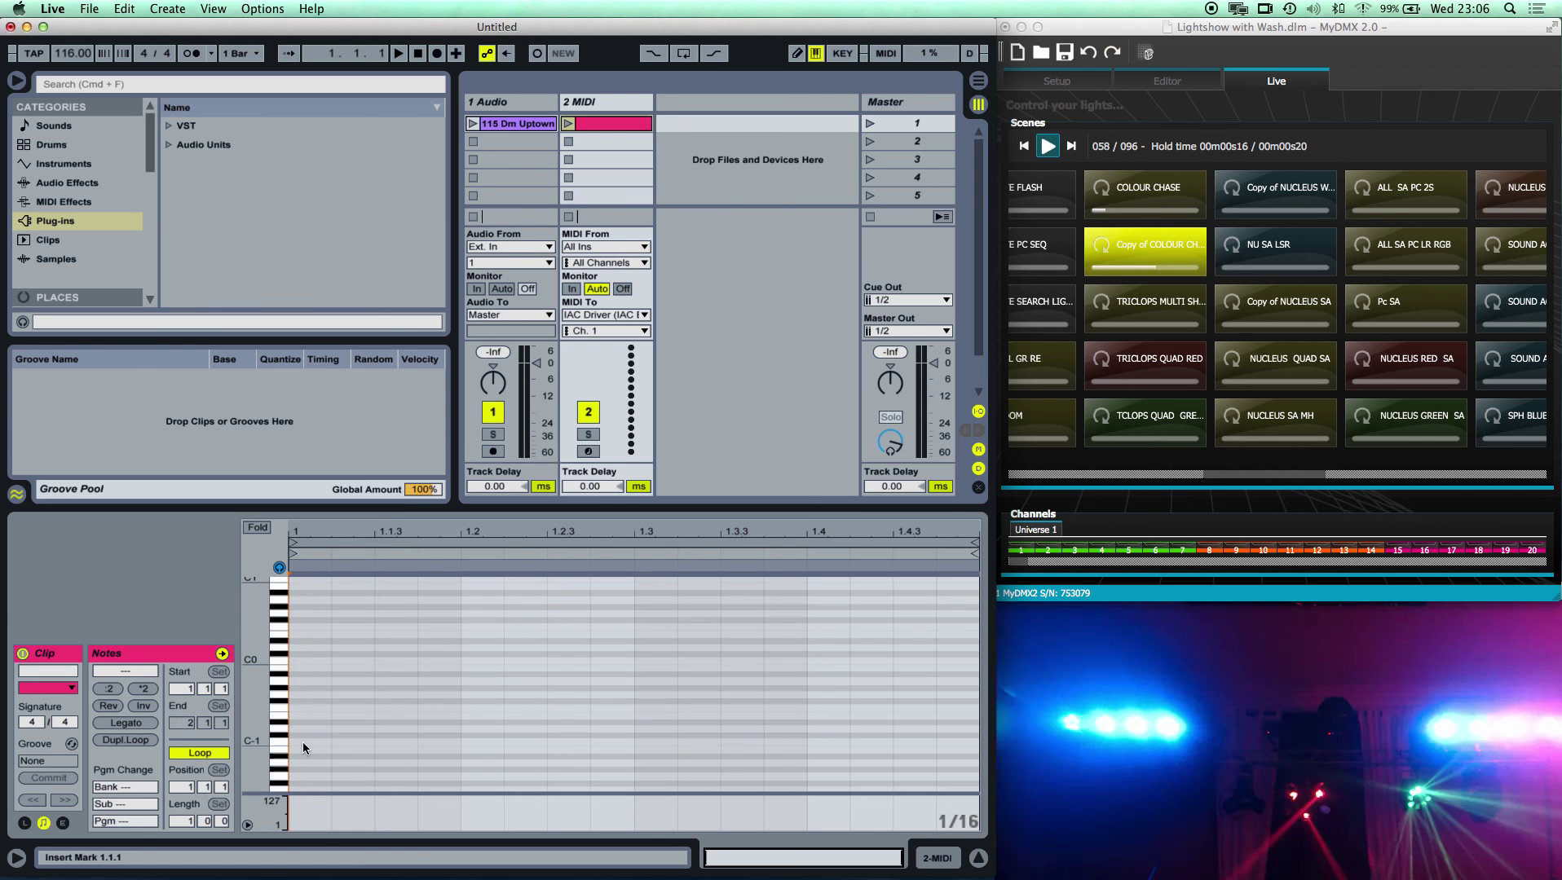
{"action": "double_click", "coordinate": [302, 742]}
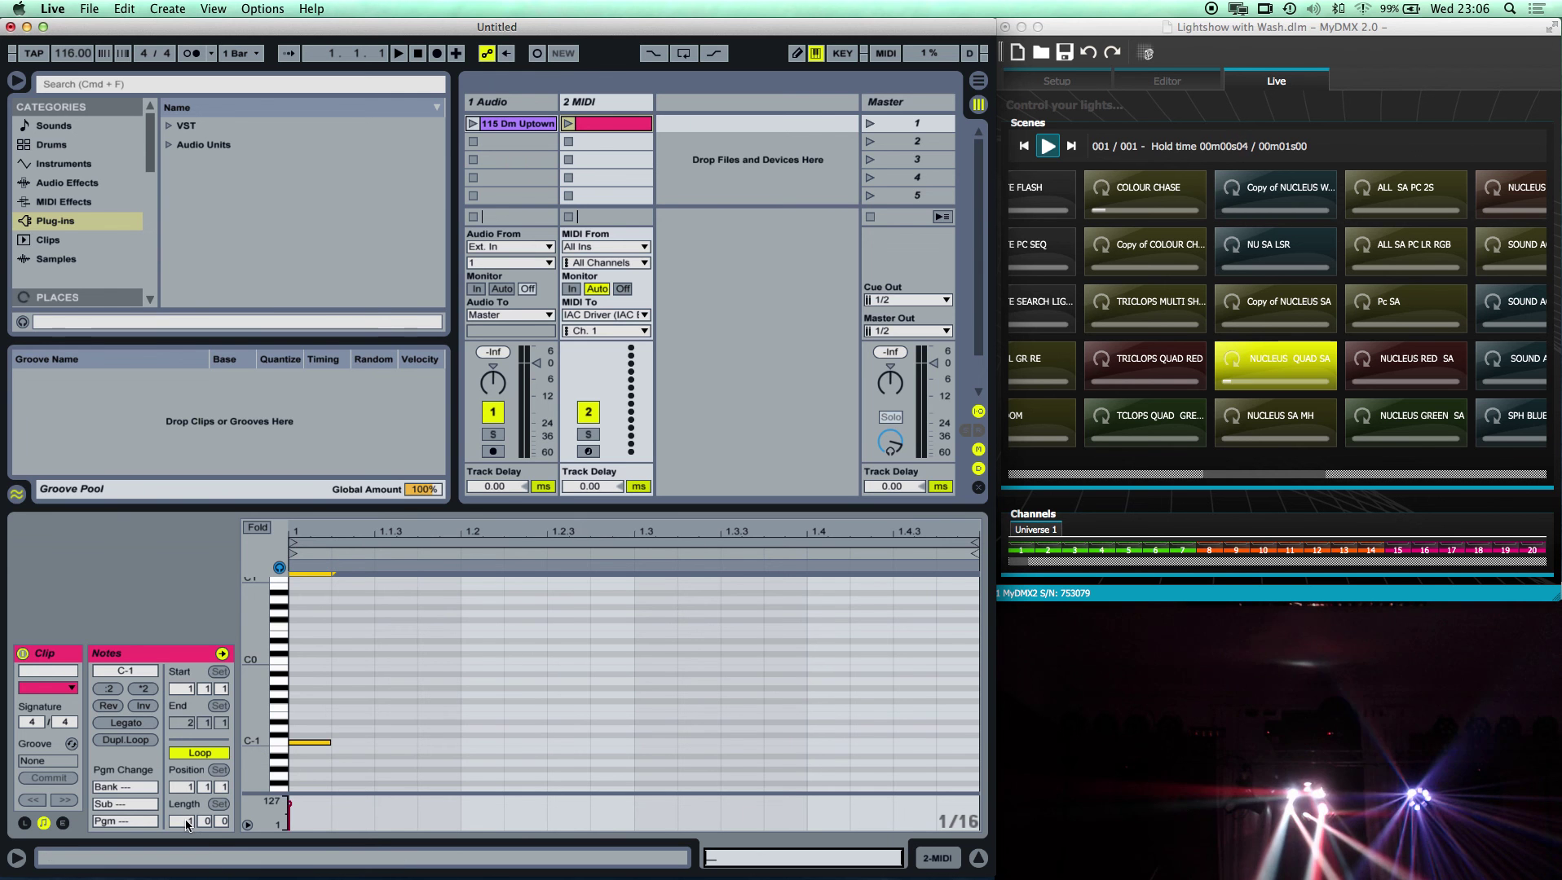
{"action": "left_click_drag", "start_coordinate": [181, 821], "coordinate": [181, 666]}
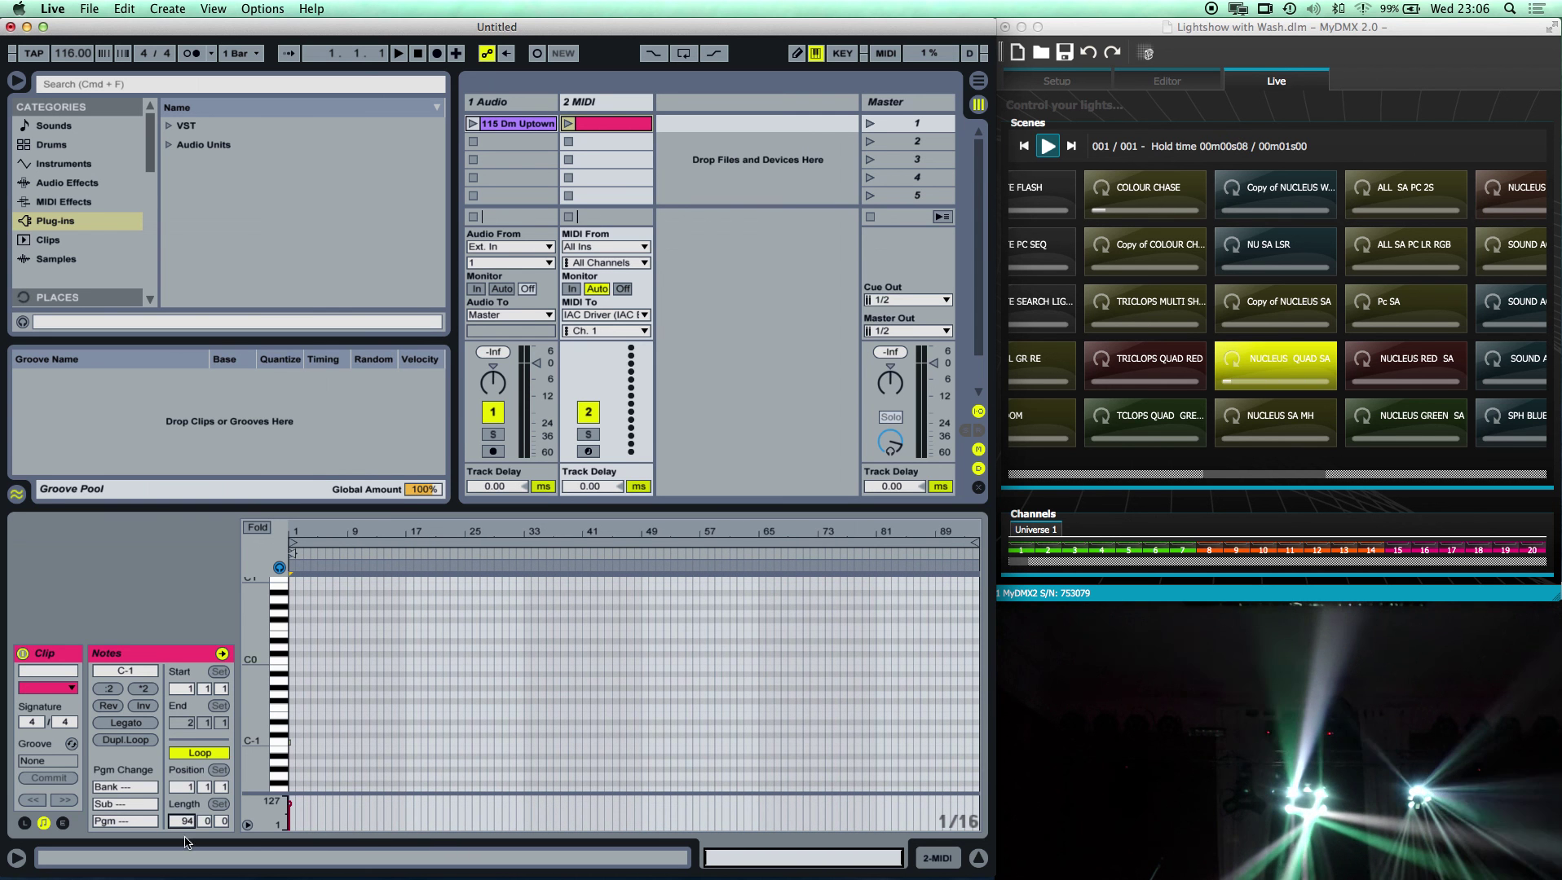
{"action": "mouse_move", "coordinate": [326, 526]}
{"action": "left_mouse_down"}
{"action": "mouse_move", "coordinate": [350, 595]}
{"action": "mouse_move", "coordinate": [371, 597]}
{"action": "mouse_move", "coordinate": [312, 529]}
{"action": "mouse_move", "coordinate": [363, 544]}
{"action": "left_mouse_up"}
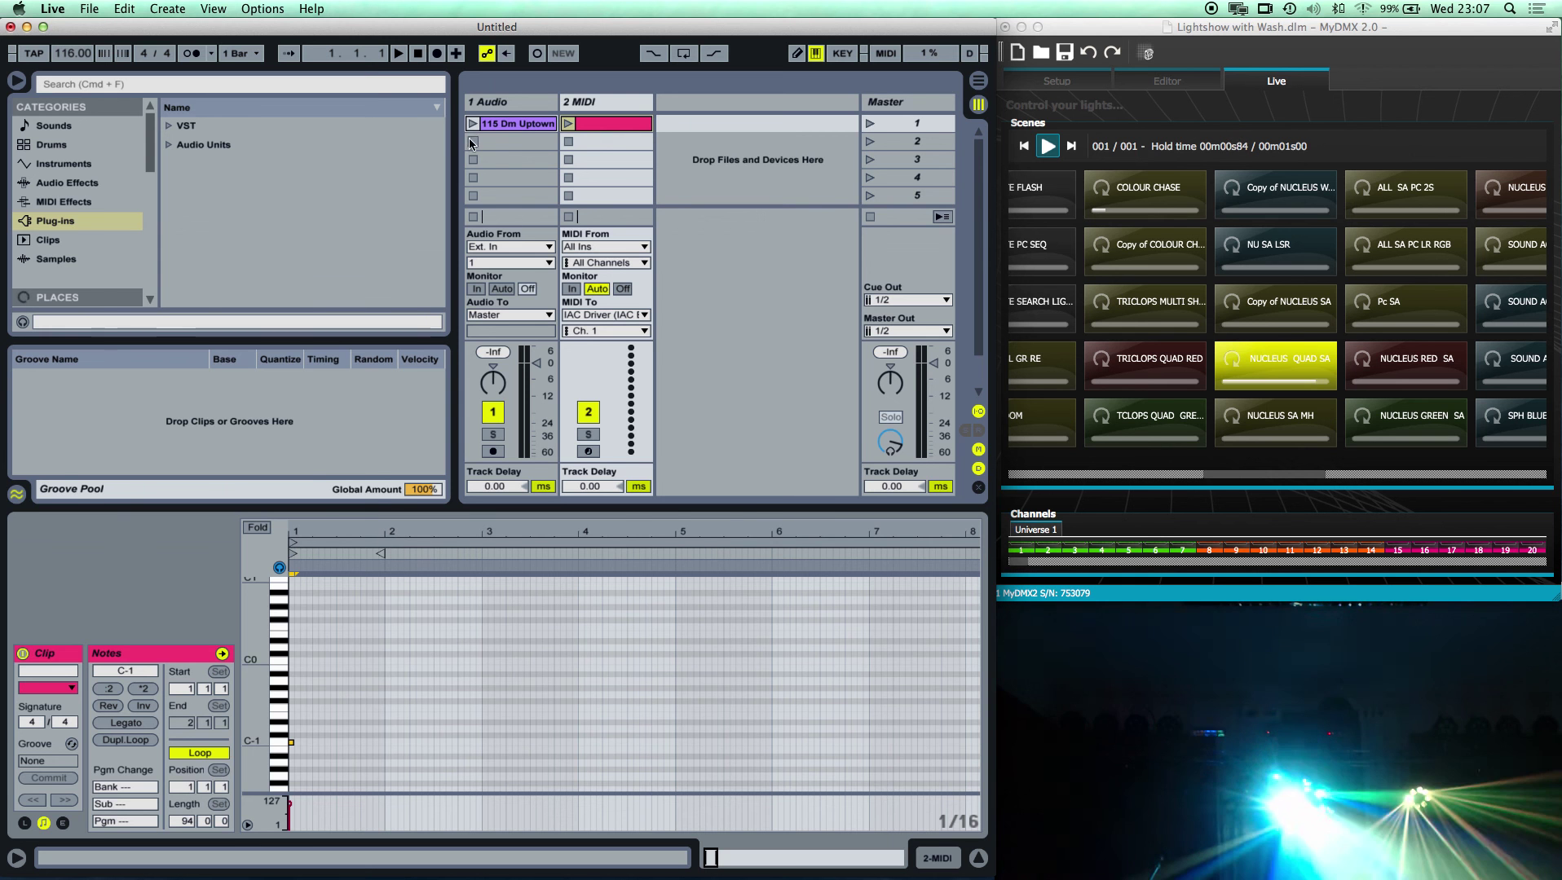
Step: Lower the master volume while playing the song and MIDI clip together from the first scene row, and stop playback
{"action": "left_click", "coordinate": [870, 124]}
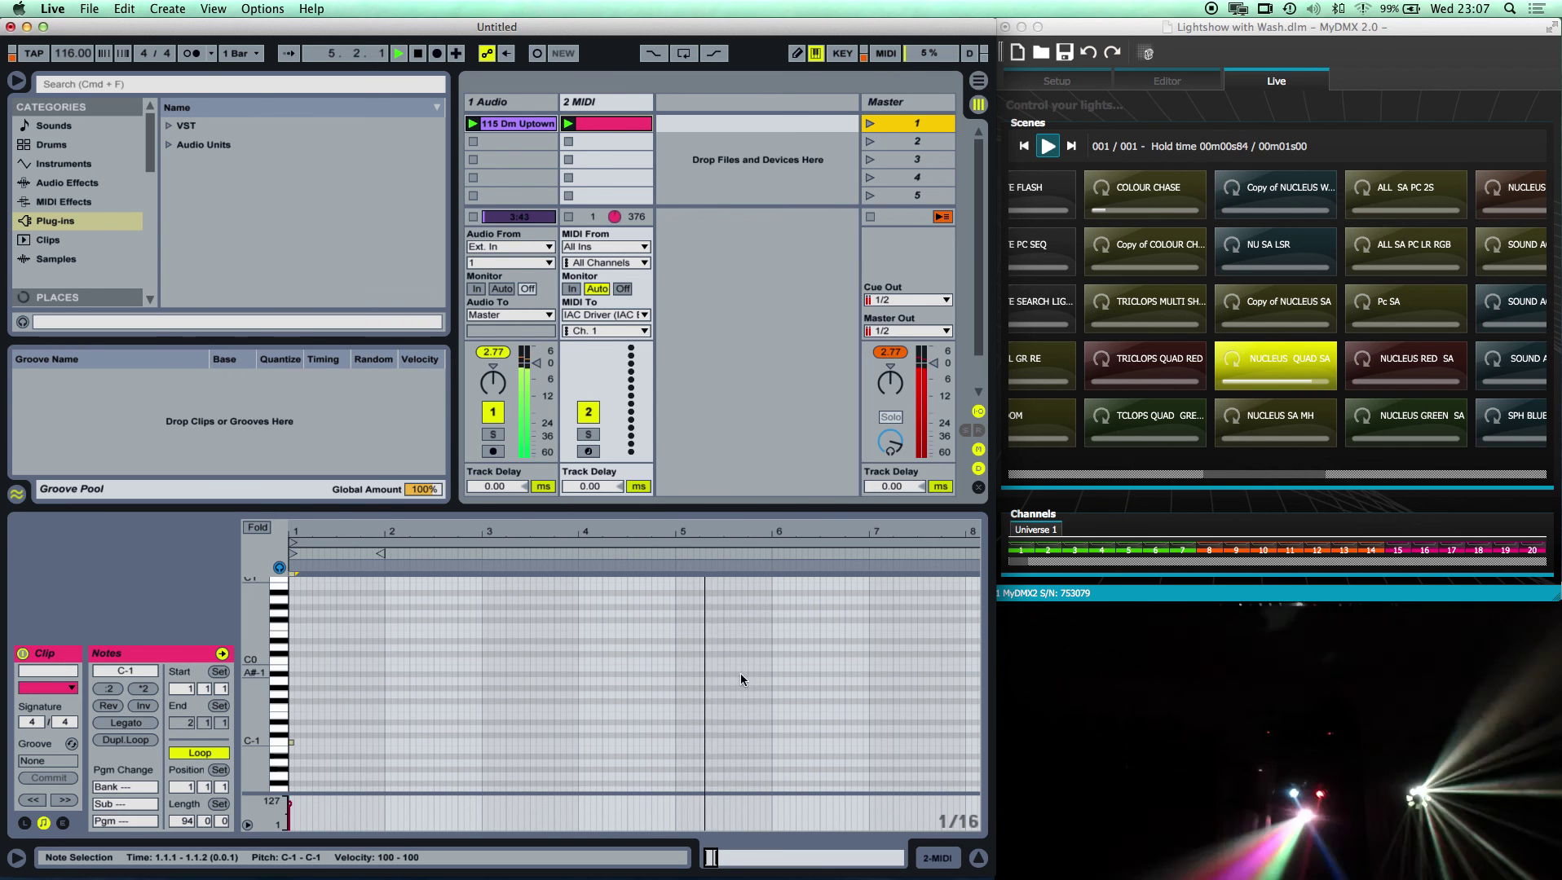
{"action": "left_click_drag", "start_coordinate": [937, 373], "coordinate": [936, 393]}
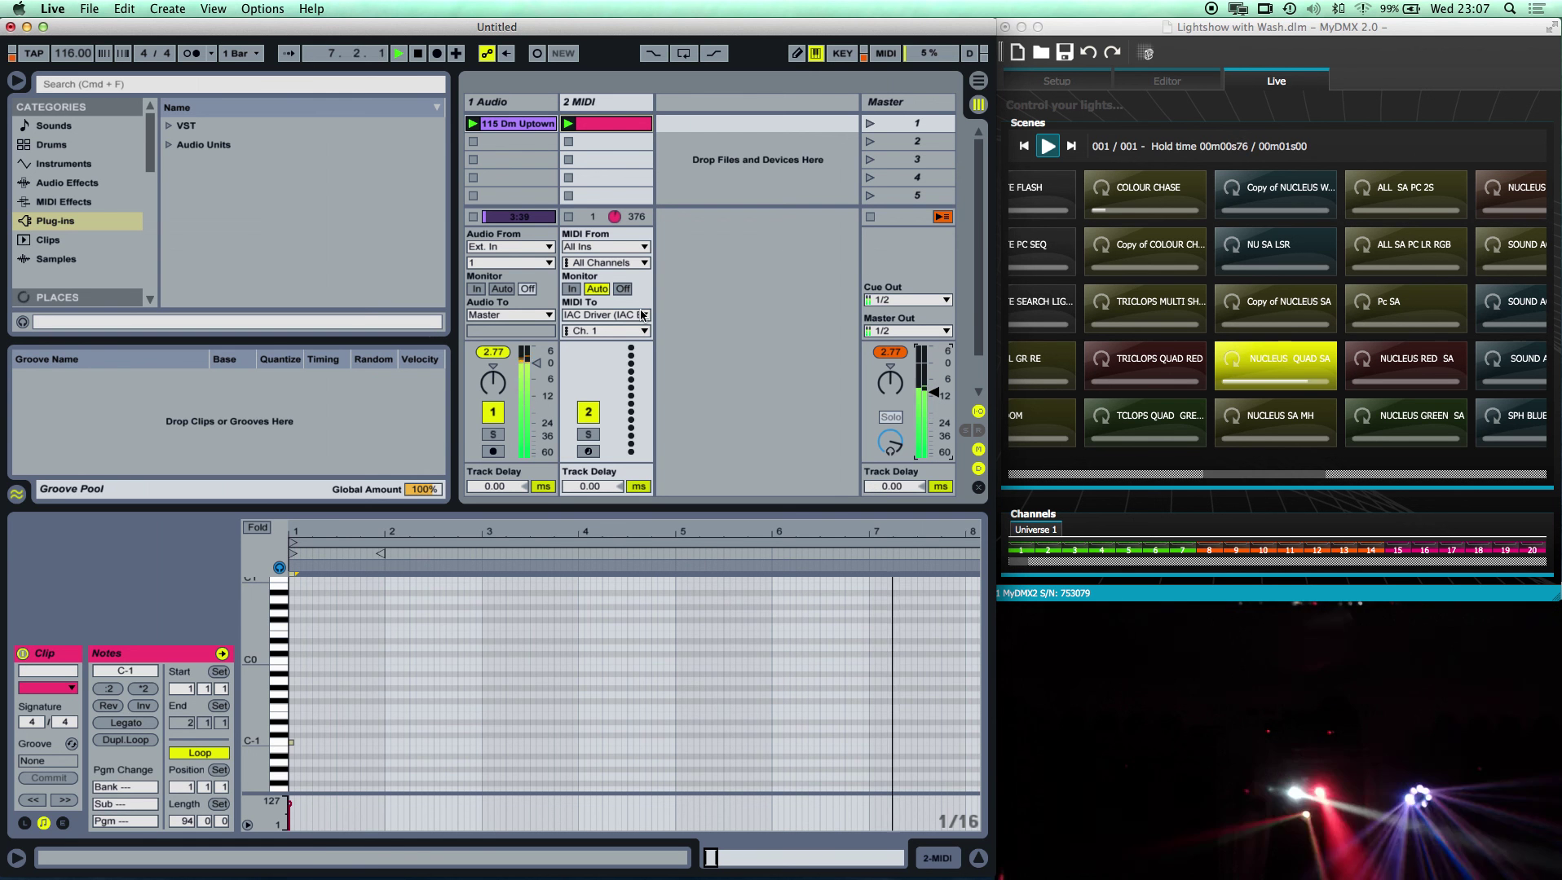
{"action": "key", "text": "space"}
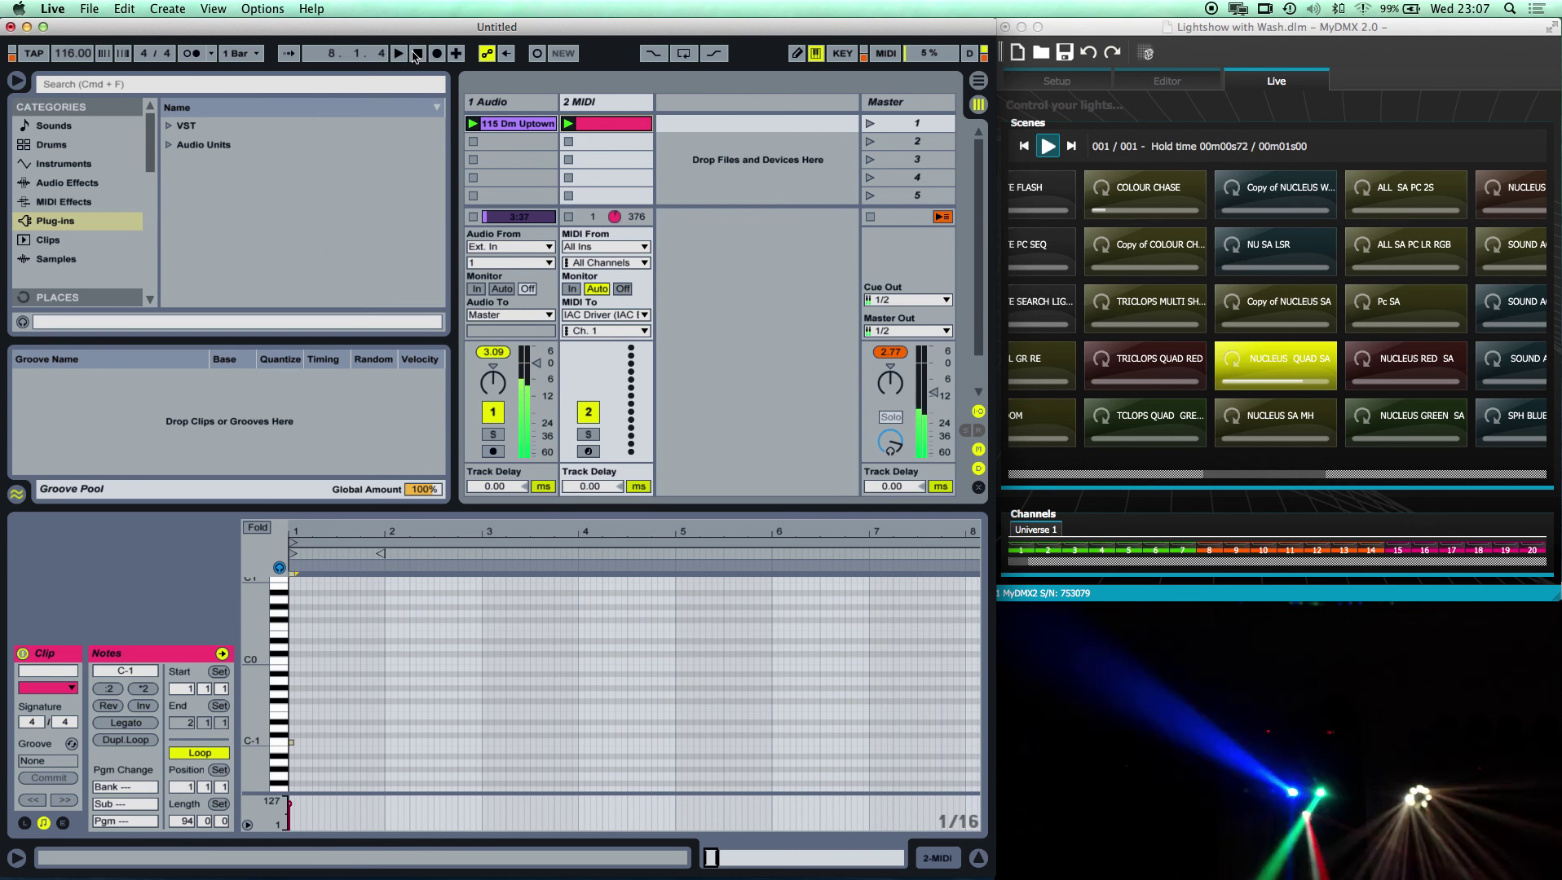
Step: Add a D-1 note at the start of bar 2 and an E-1 note at the start of bar 3
{"action": "left_click", "coordinate": [371, 532]}
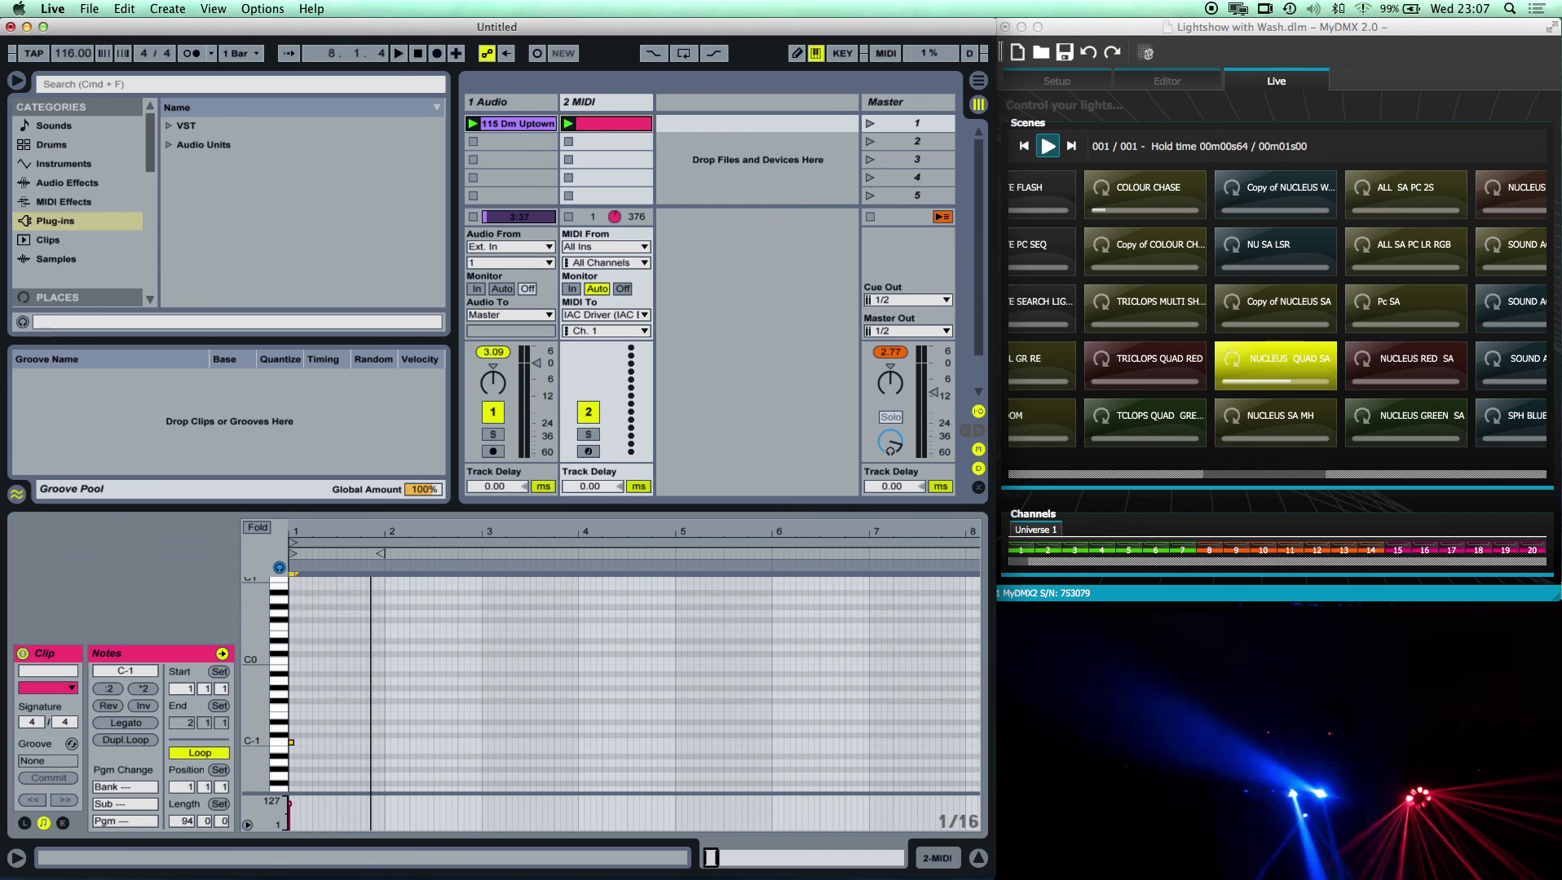
{"action": "key", "text": "super+a"}
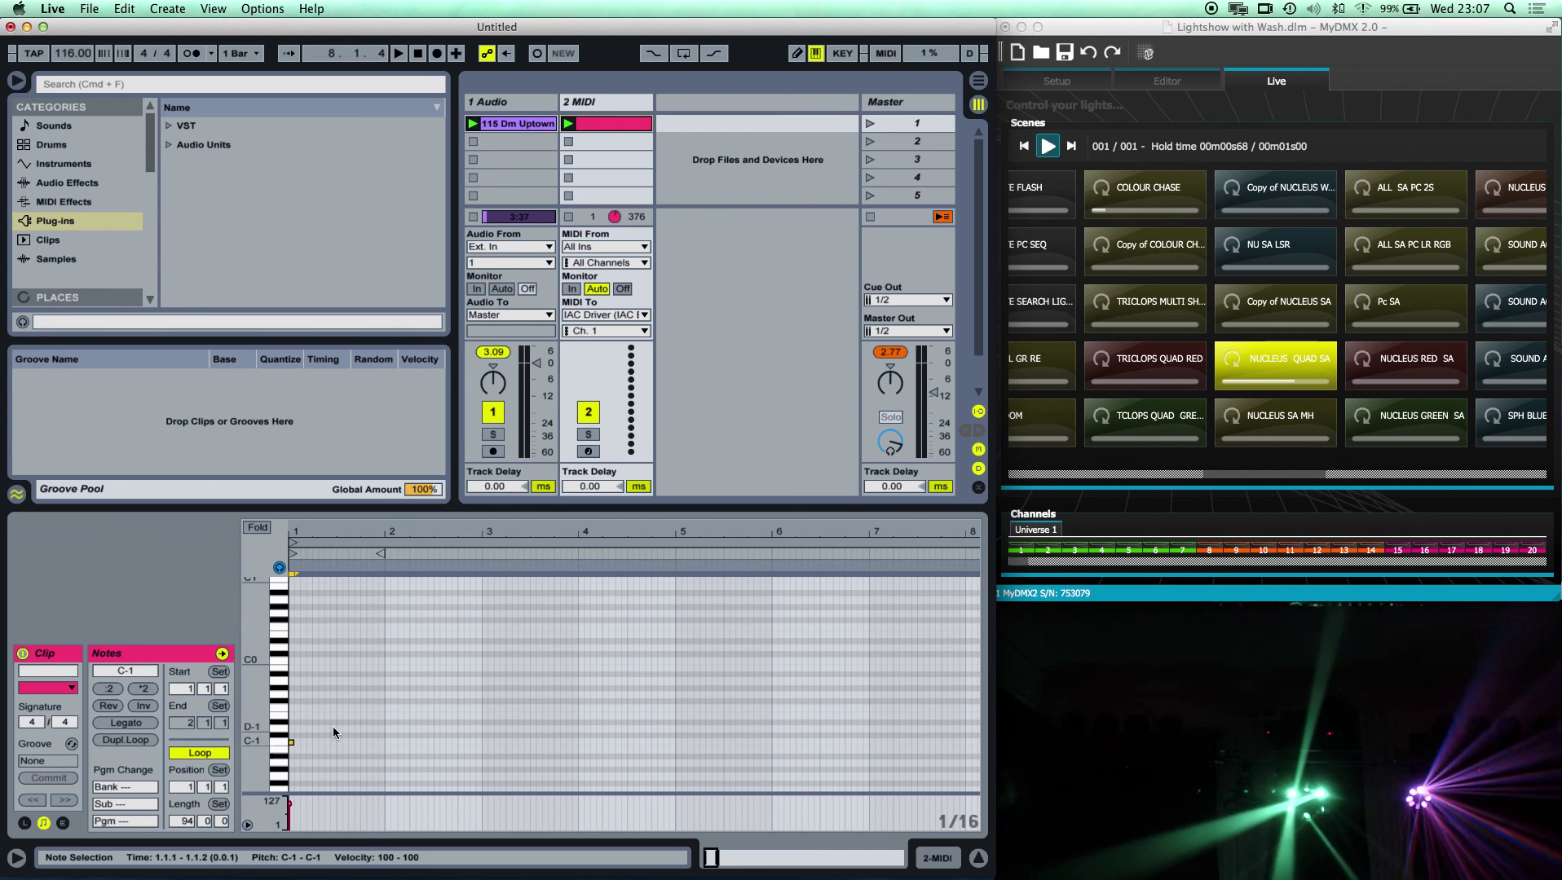
{"action": "double_click", "coordinate": [388, 729]}
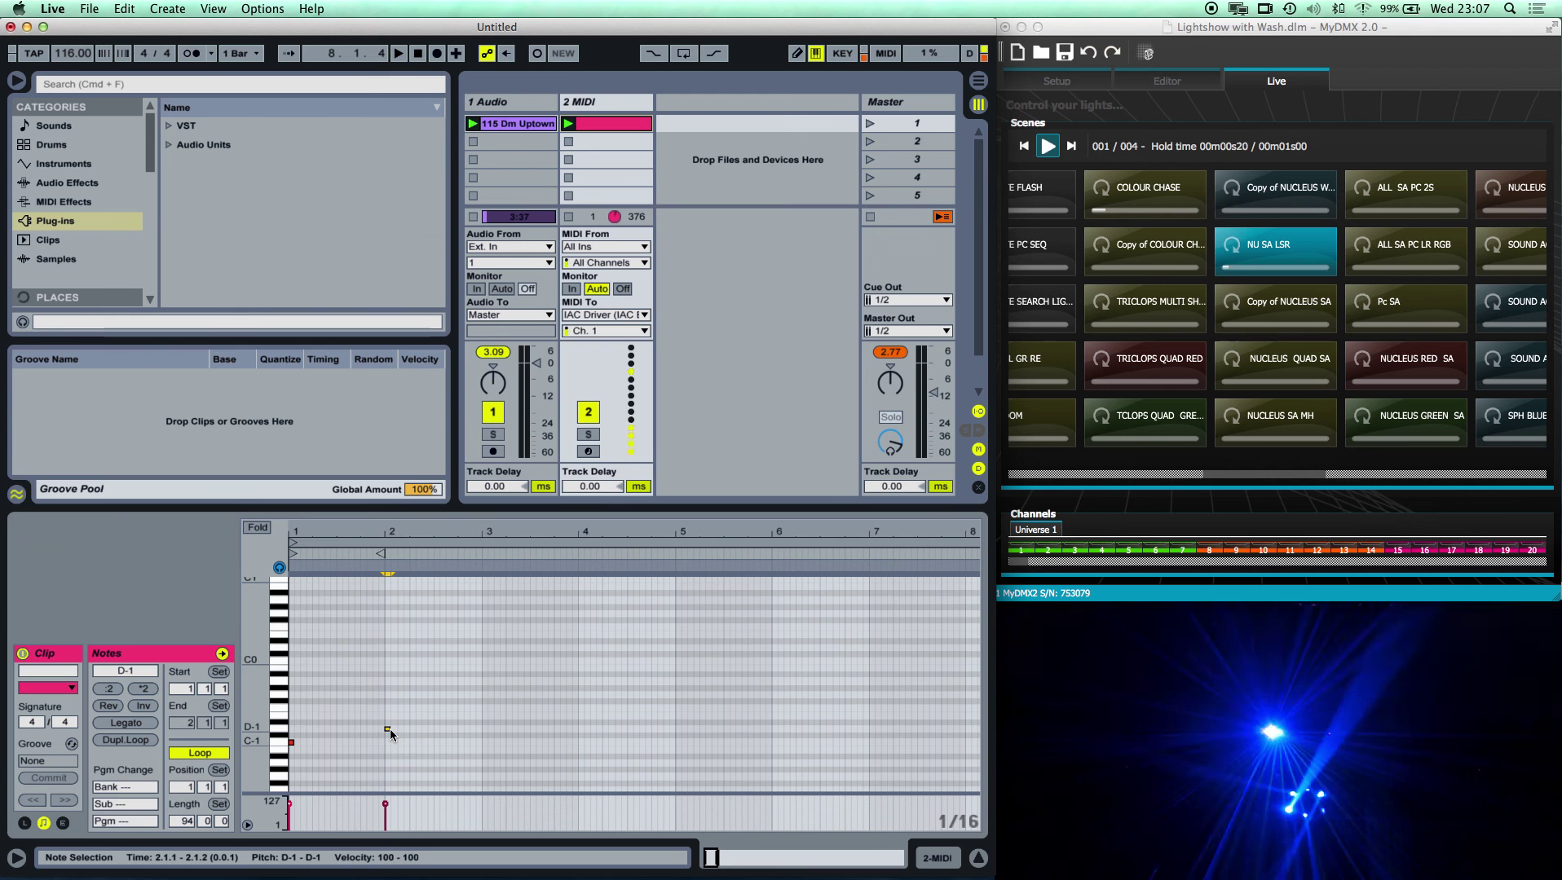
{"action": "double_click", "coordinate": [484, 717]}
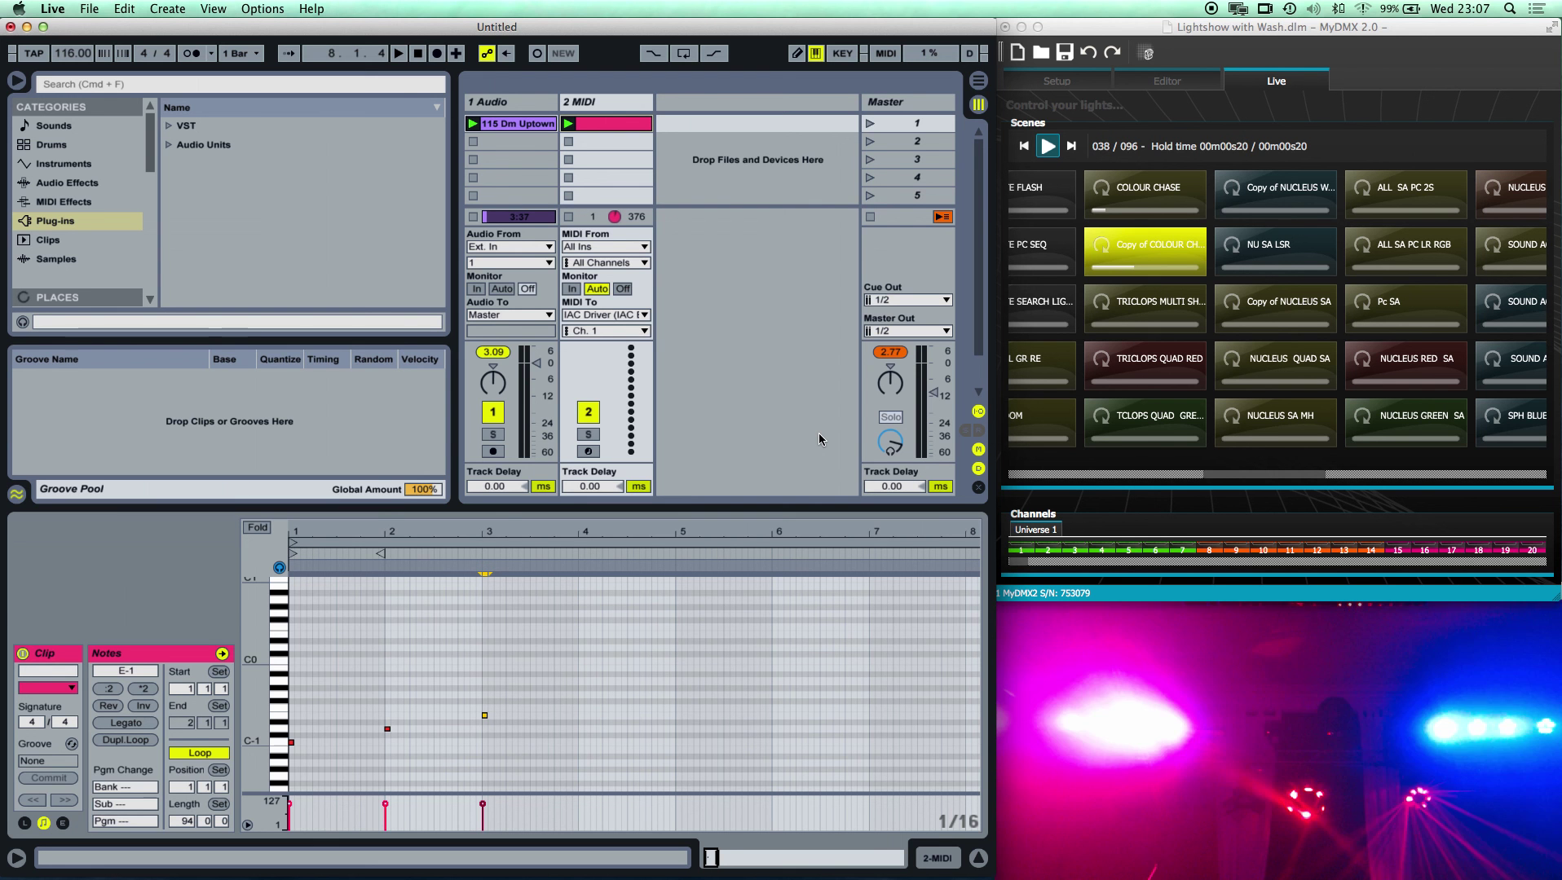
Step: Play the song to check the lights against the three notes, and raise the master volume slightly
{"action": "key", "text": "space"}
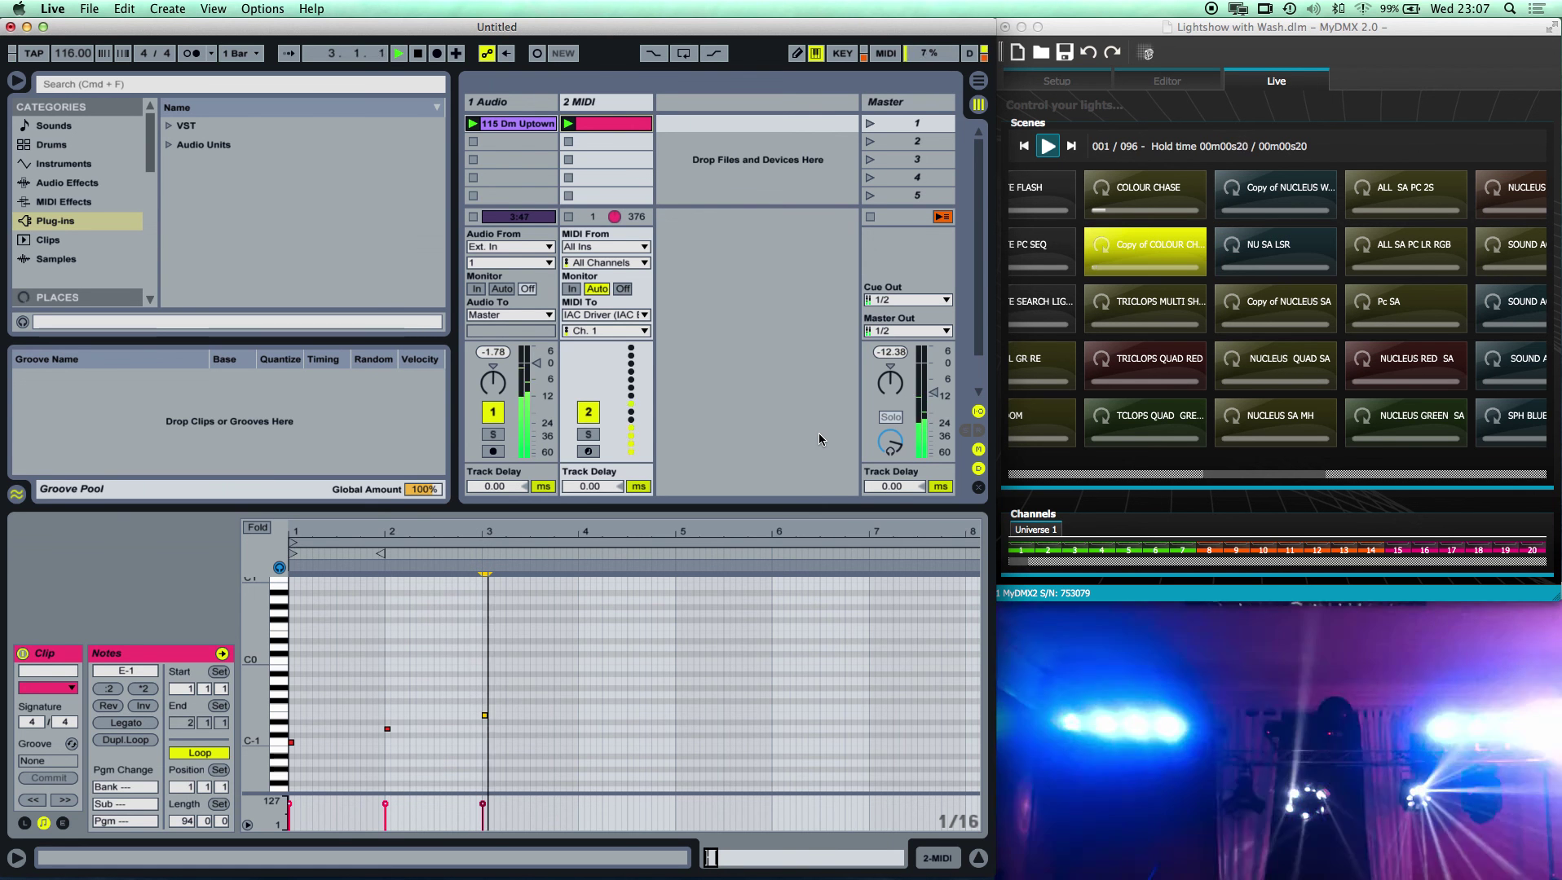
{"action": "left_click_drag", "start_coordinate": [946, 397], "coordinate": [946, 387]}
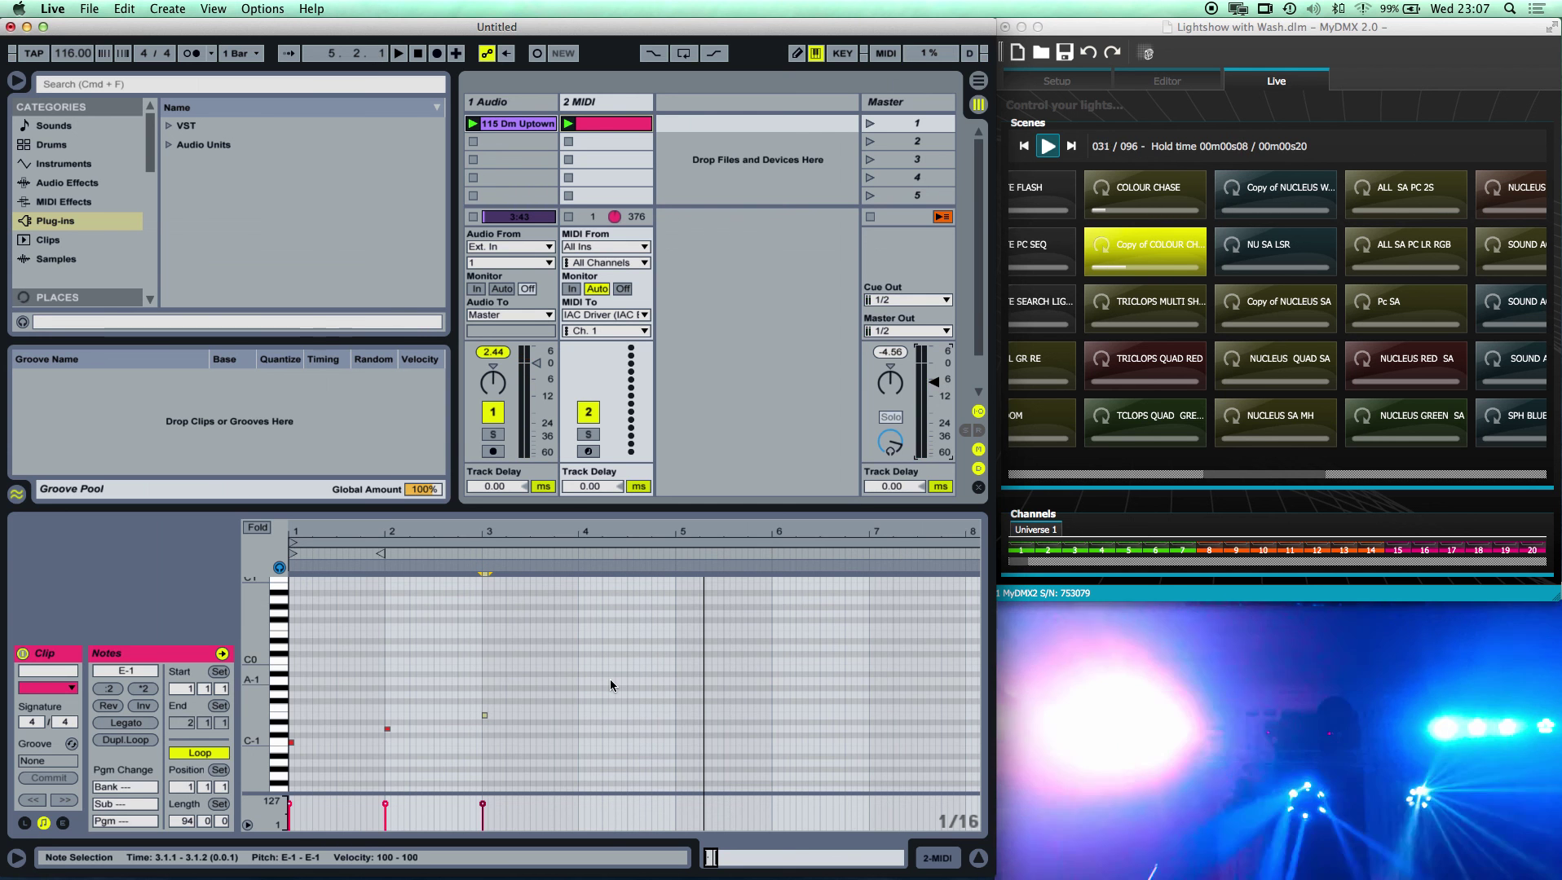
Step: Locate the higher keys around C4 in the MIDI clip, test them, and bring the triggered WHITE STROBE scene into view in MyDMX
{"action": "scroll", "coordinate": [610, 680], "scroll_direction": "up", "scroll_amount": 3}
{"action": "scroll", "coordinate": [609, 679], "scroll_direction": "down", "scroll_amount": 2}
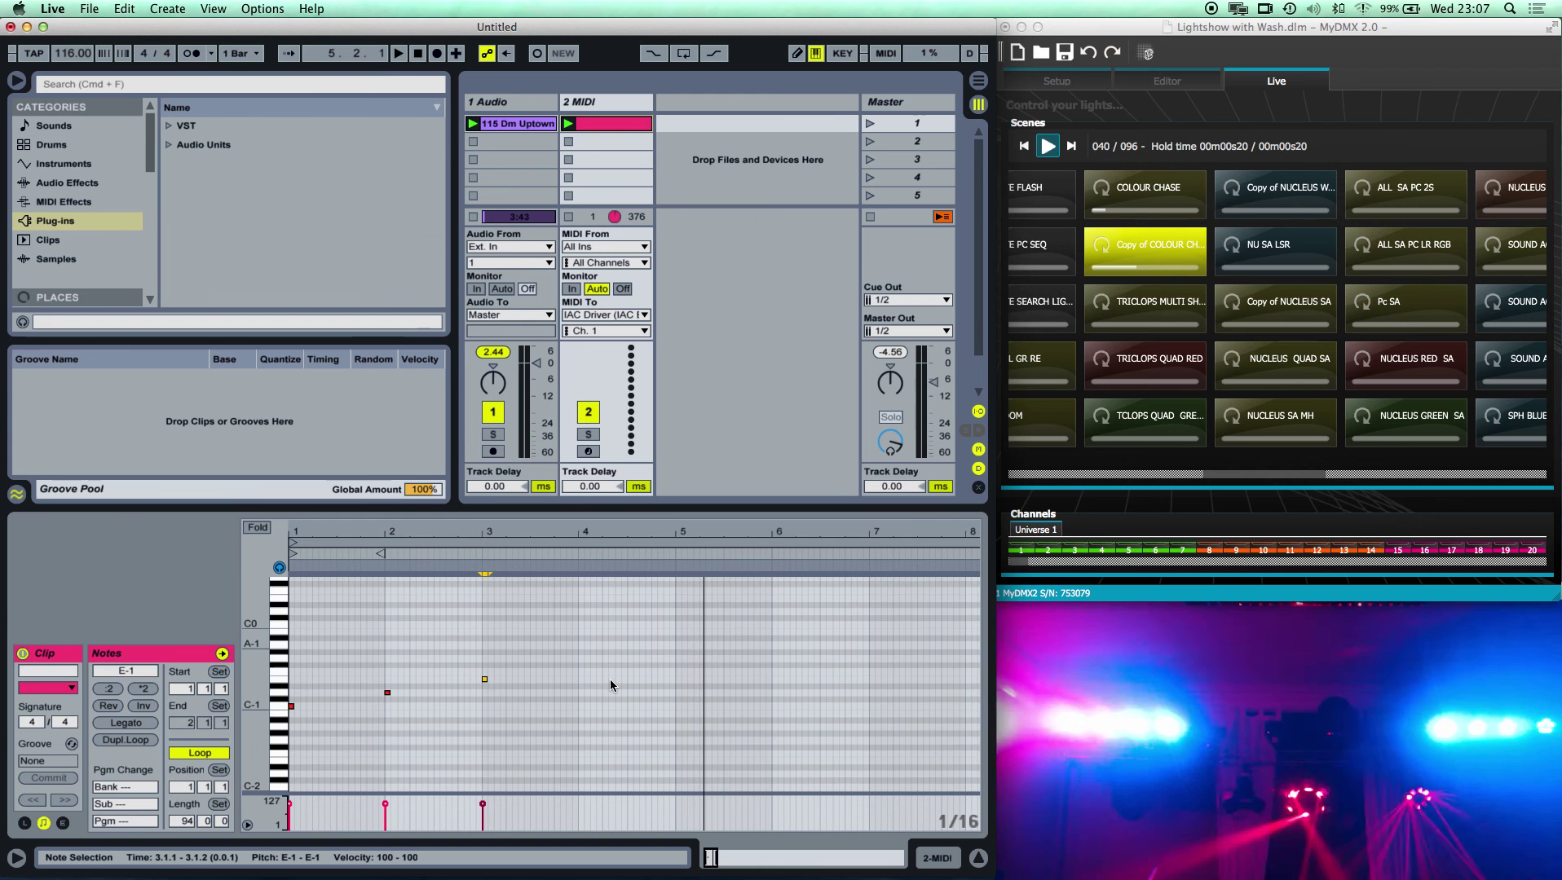
{"action": "scroll", "coordinate": [609, 678], "scroll_direction": "up", "scroll_amount": 5}
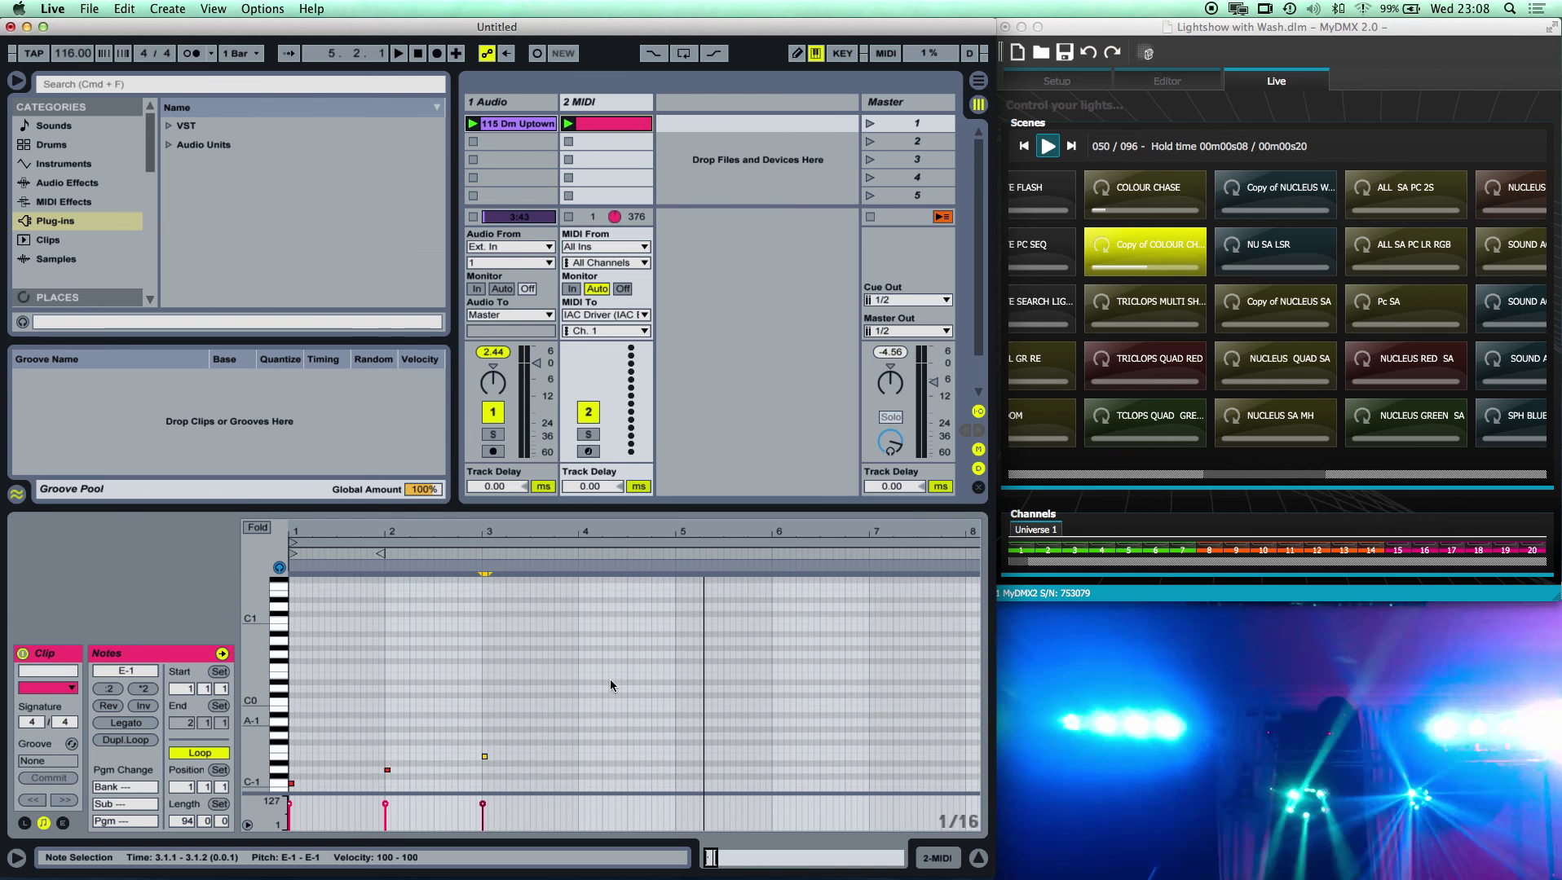
{"action": "scroll", "coordinate": [504, 692], "scroll_direction": "up", "scroll_amount": 3}
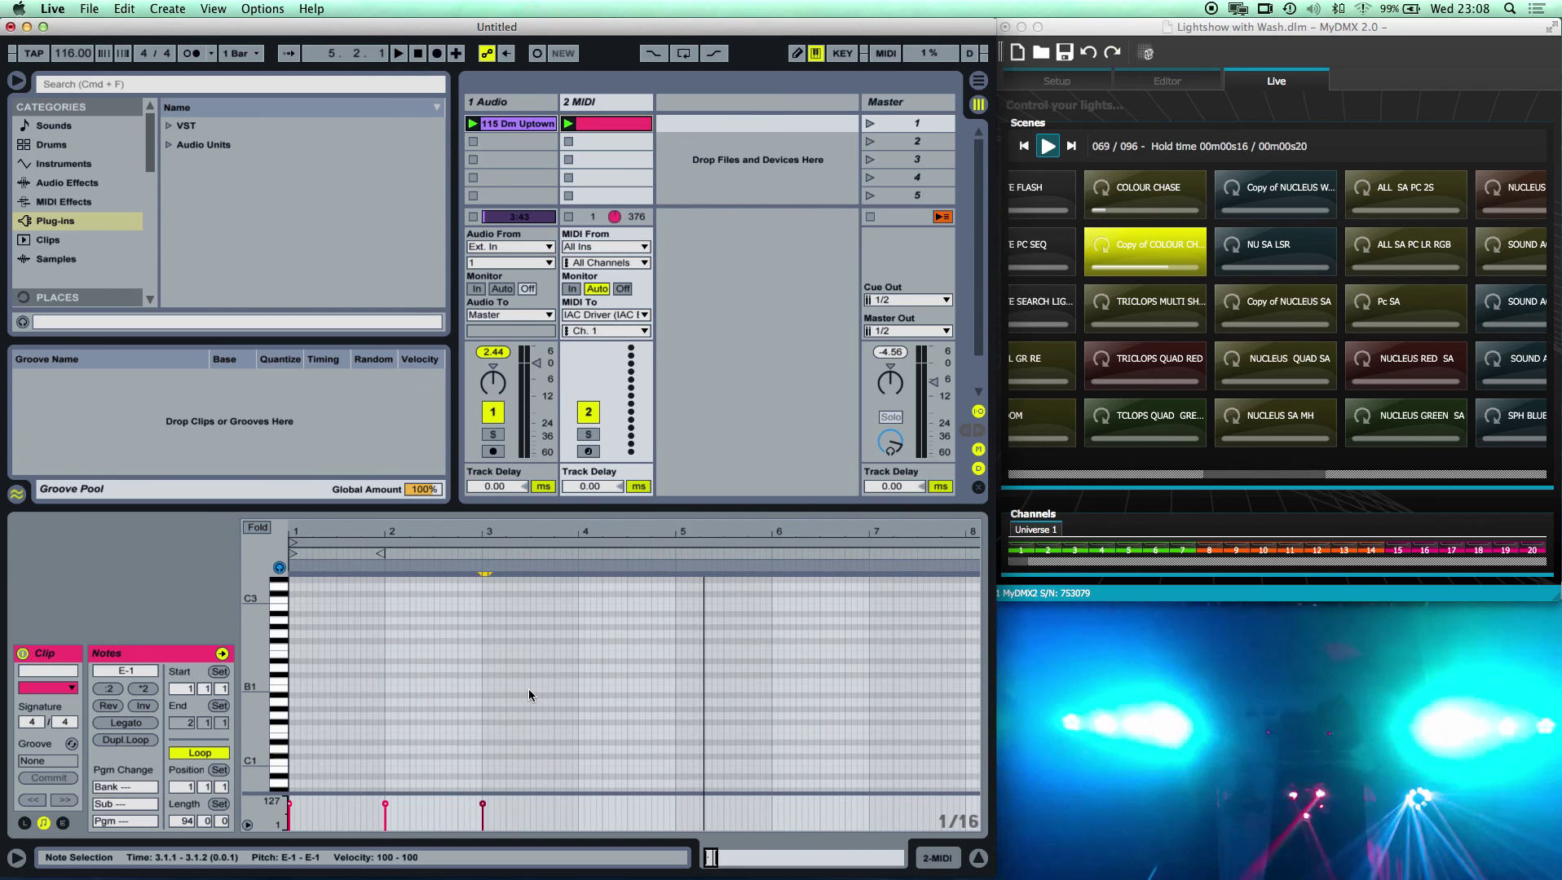
{"action": "scroll", "coordinate": [528, 690], "scroll_direction": "down", "scroll_amount": 10}
{"action": "scroll", "coordinate": [528, 692], "scroll_direction": "up", "scroll_amount": 5}
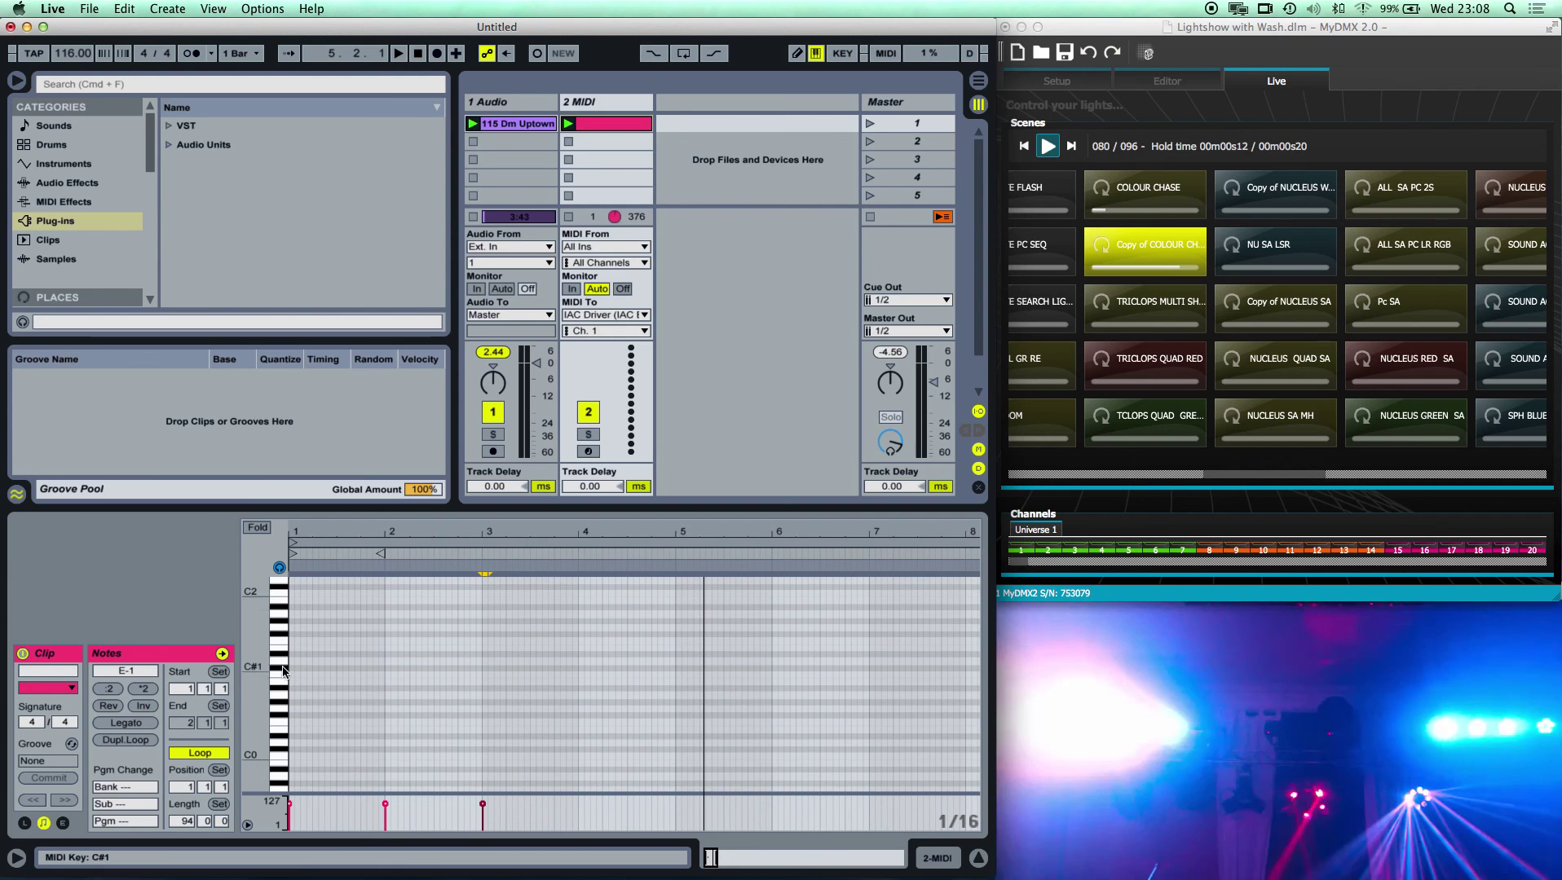
{"action": "scroll", "coordinate": [279, 664], "scroll_direction": "up", "scroll_amount": 7}
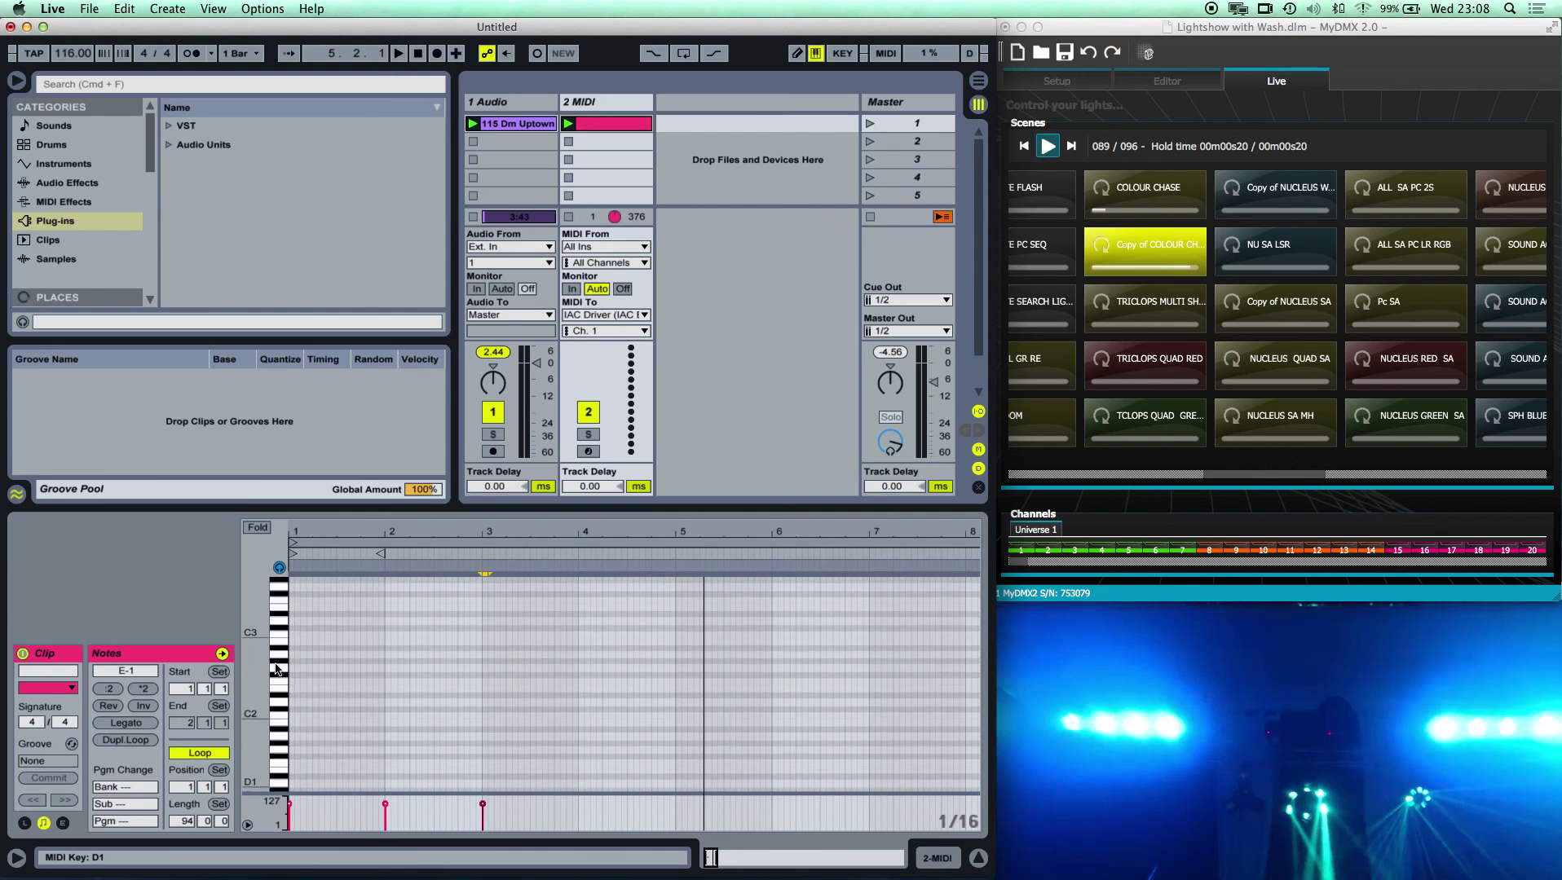
{"action": "scroll", "coordinate": [277, 664], "scroll_direction": "up", "scroll_amount": 4}
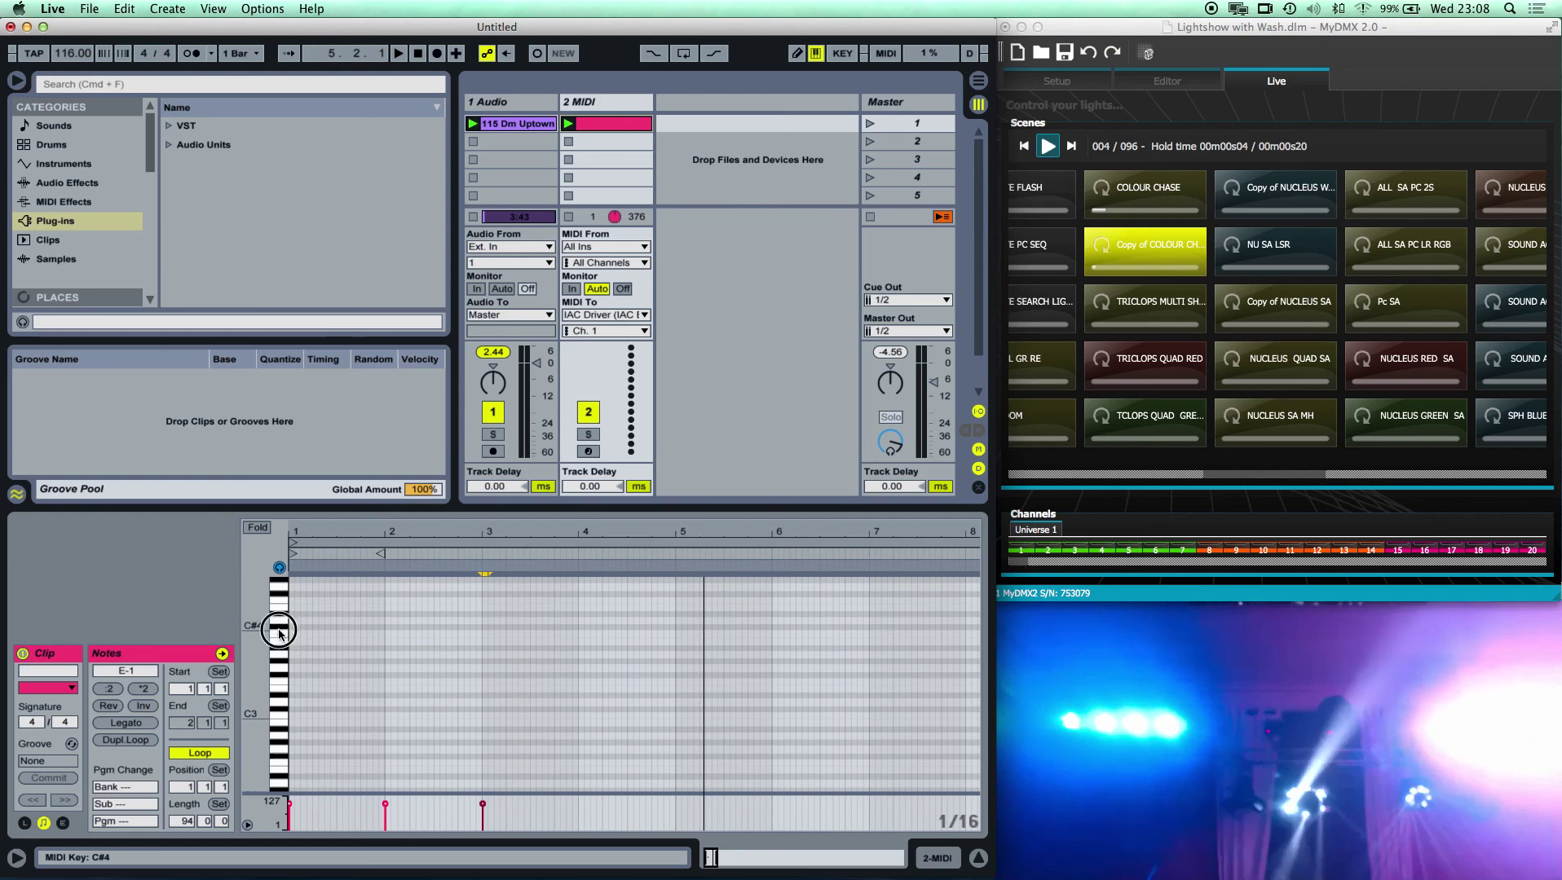
{"action": "left_click", "coordinate": [278, 644]}
{"action": "left_click", "coordinate": [281, 636]}
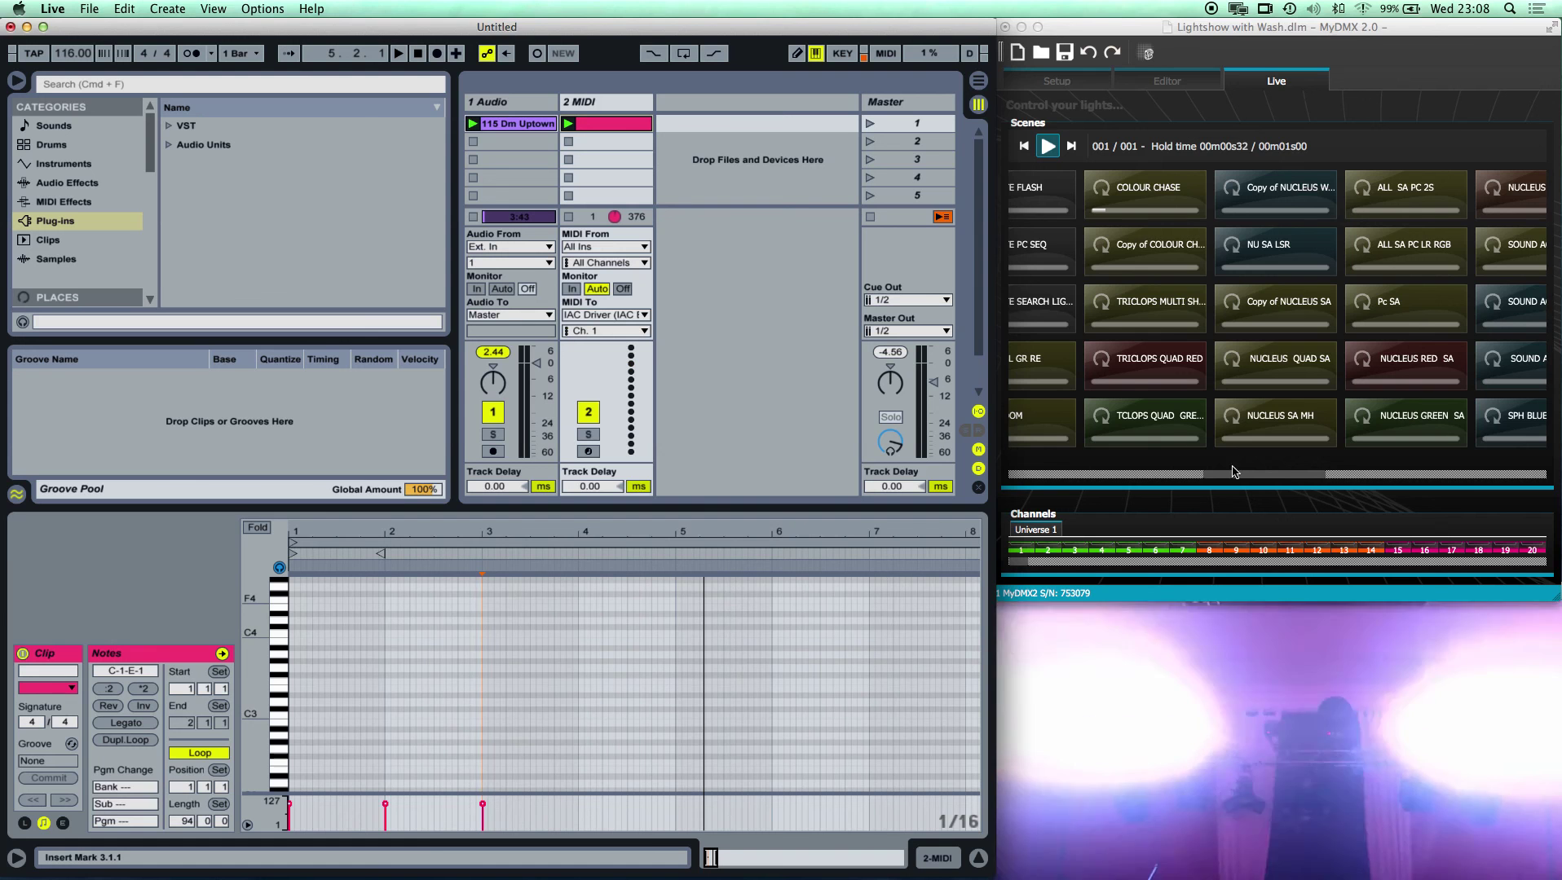
{"action": "left_click_drag", "start_coordinate": [1231, 476], "coordinate": [1153, 483]}
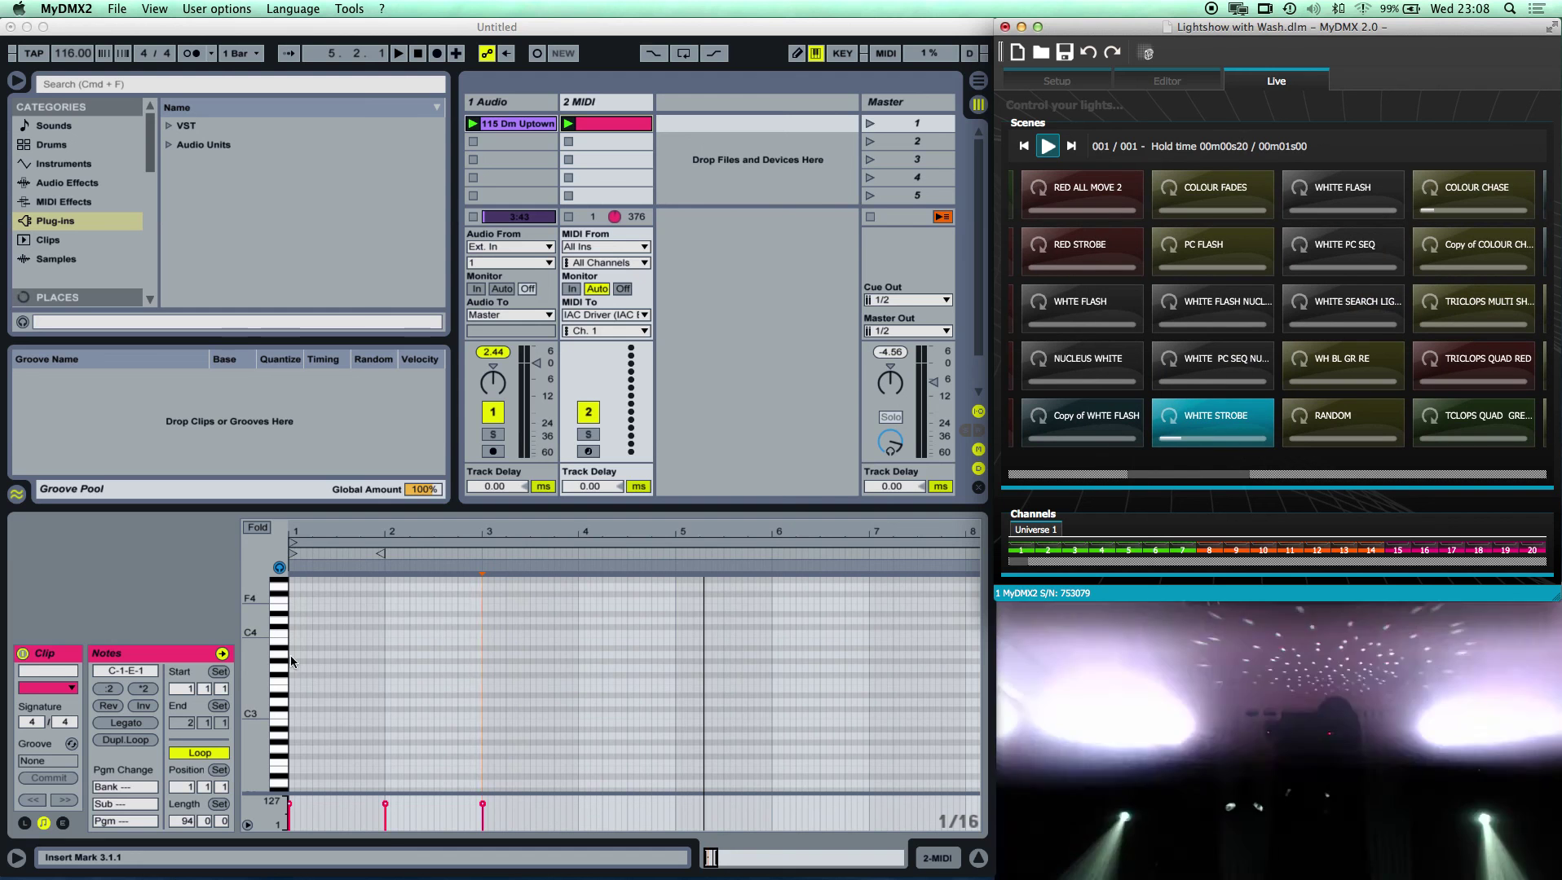
{"action": "left_click", "coordinate": [281, 628]}
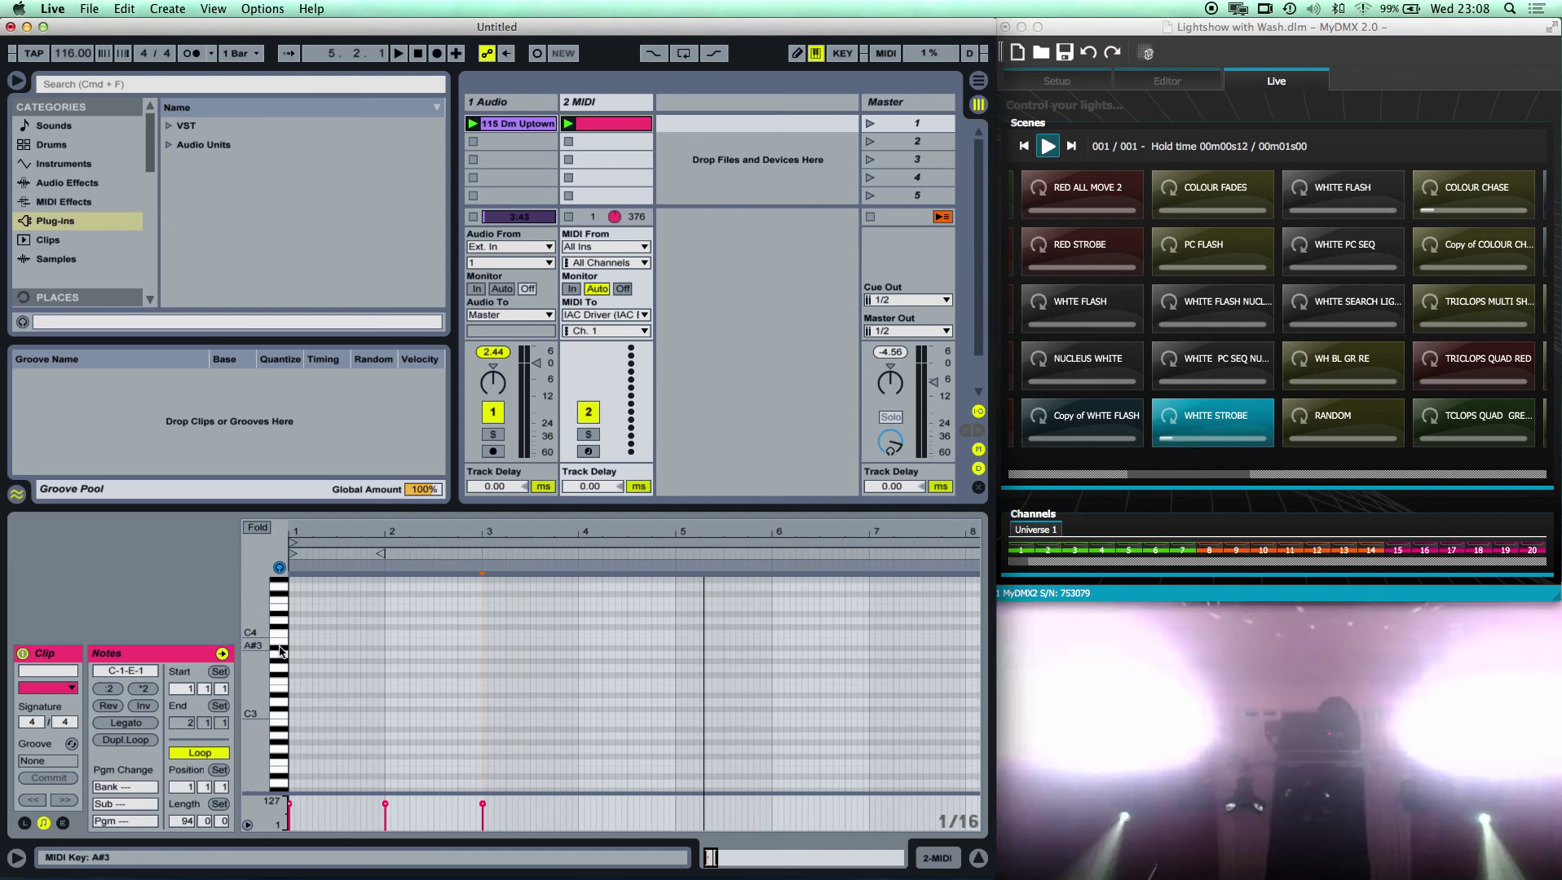
Step: Test the MIDI clip's keys from A#3 down to C#3 and bring the triggered TP RED CHASE FAST scene into view in MyDMX
{"action": "left_click", "coordinate": [283, 645]}
{"action": "left_click", "coordinate": [281, 660]}
{"action": "left_click", "coordinate": [280, 674]}
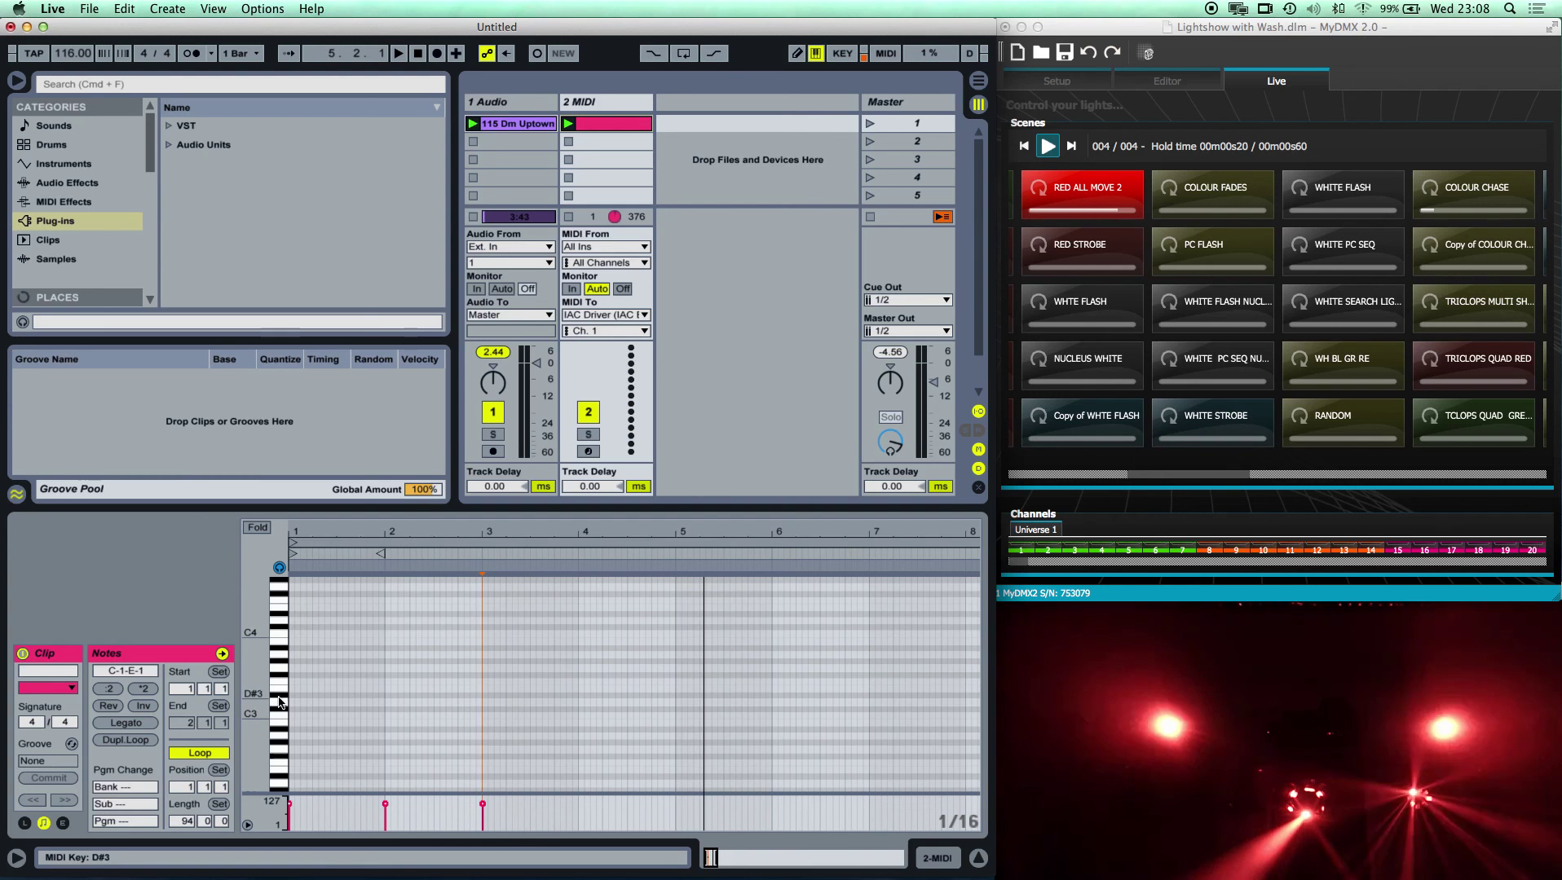
{"action": "left_click", "coordinate": [280, 706]}
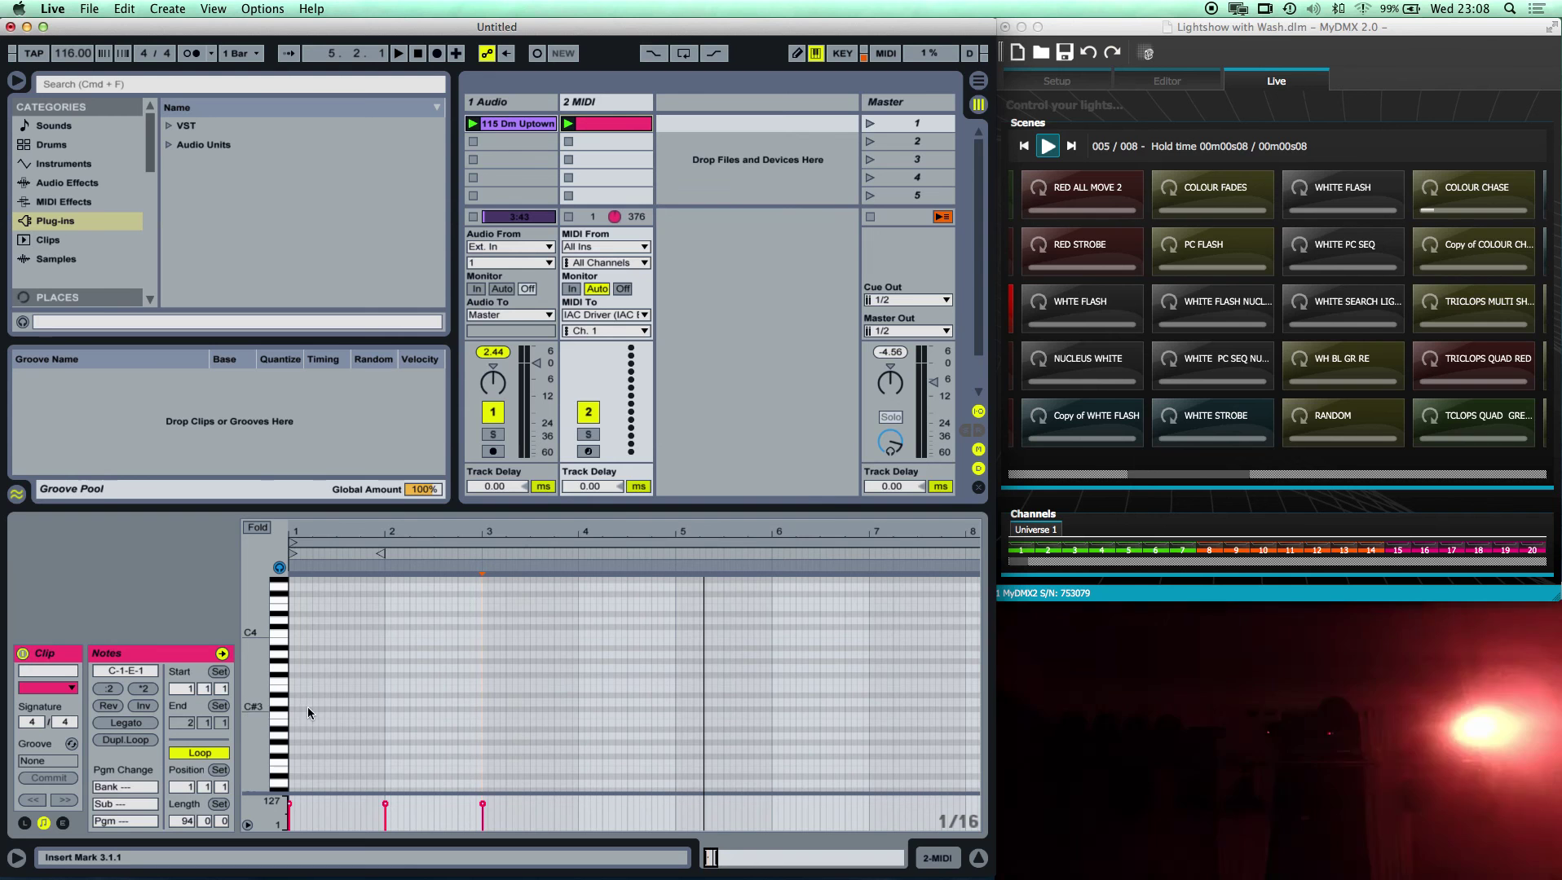
{"action": "left_click_drag", "start_coordinate": [1214, 474], "coordinate": [1139, 474]}
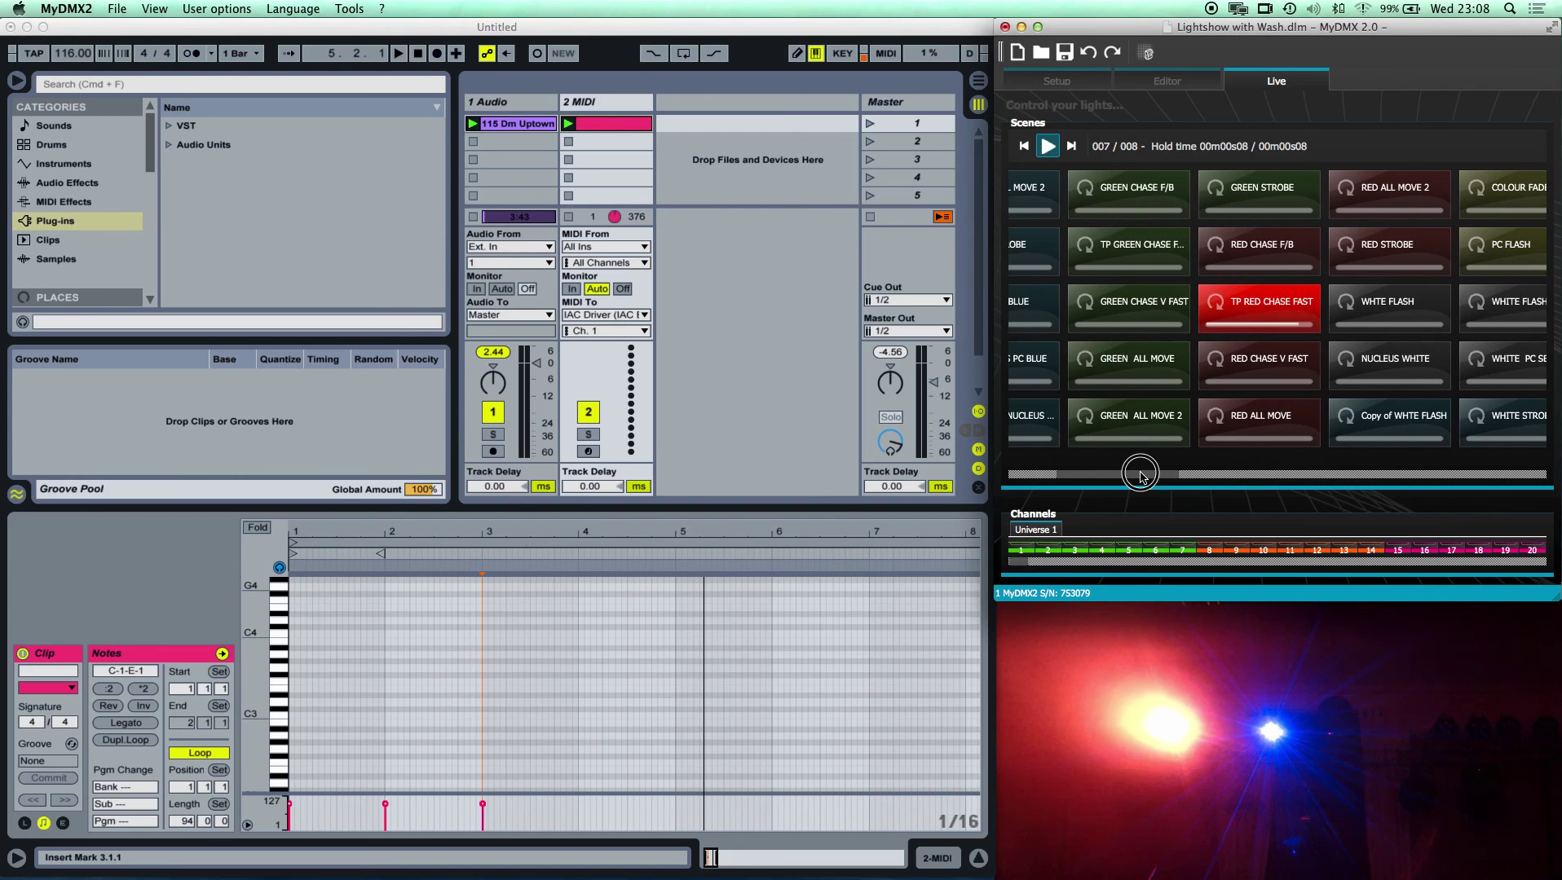
Step: Test the clip's lower keys around G#2 and E2, and a key above C3, against the MyDMX scenes
{"action": "left_click", "coordinate": [287, 748]}
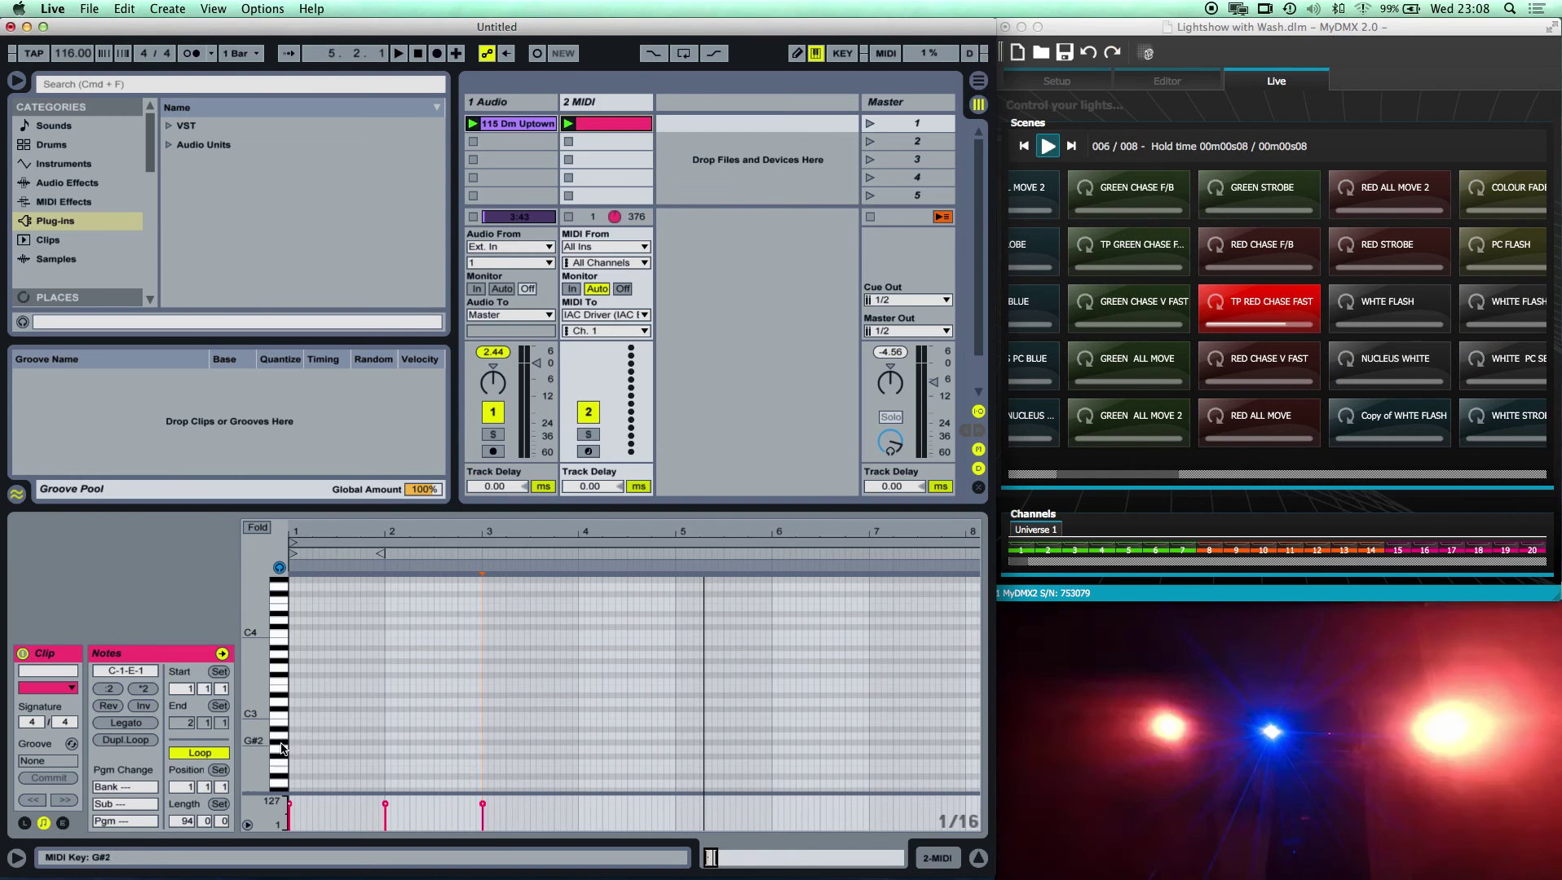
{"action": "left_click", "coordinate": [278, 766]}
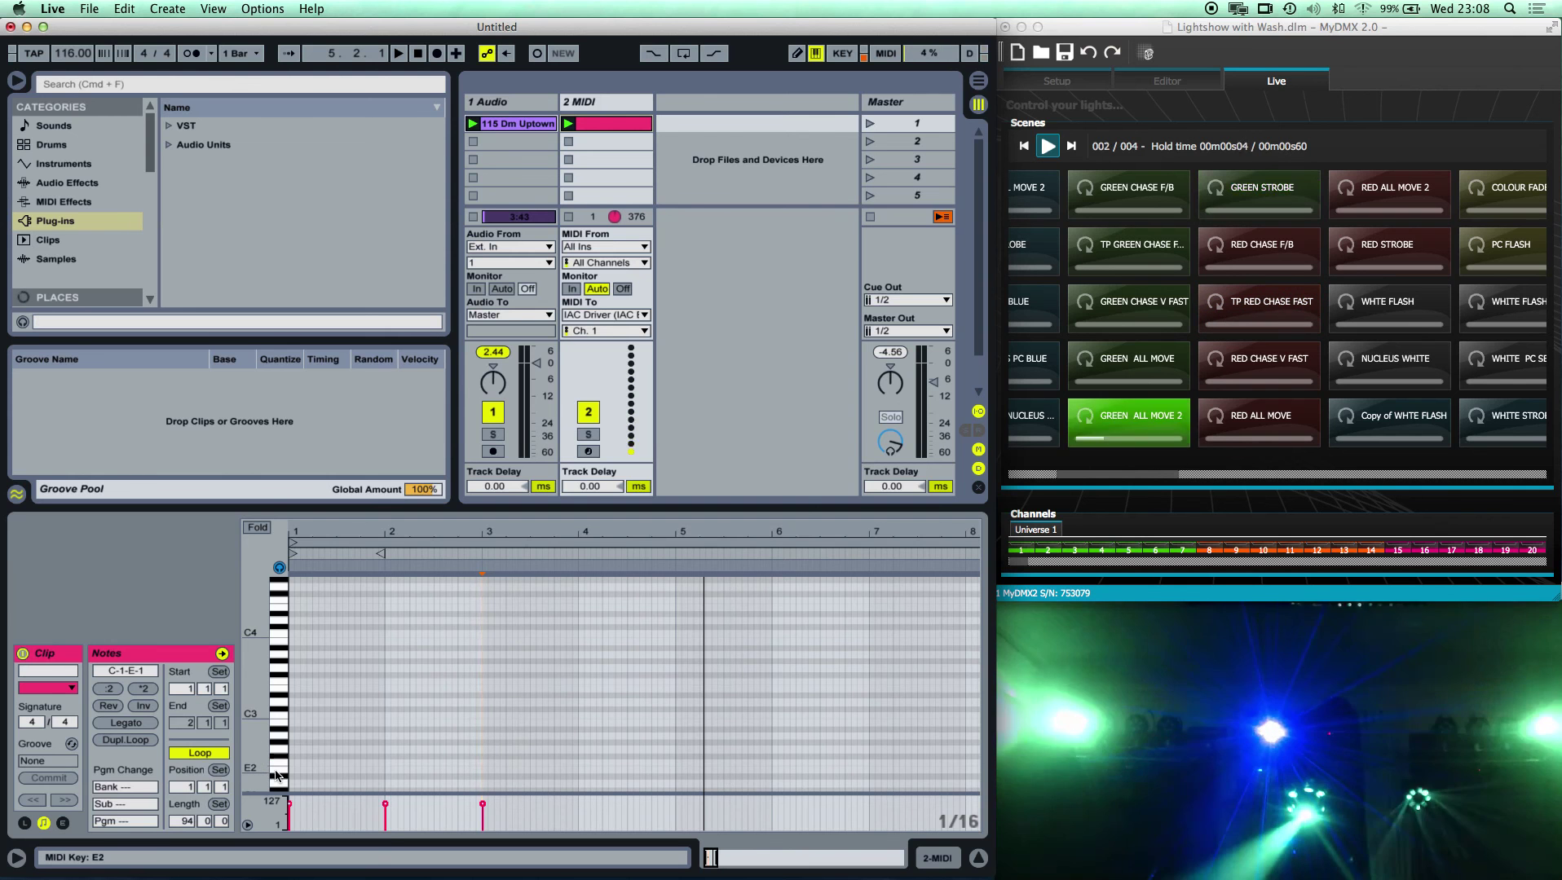
{"action": "left_click", "coordinate": [282, 729]}
{"action": "left_click", "coordinate": [278, 683]}
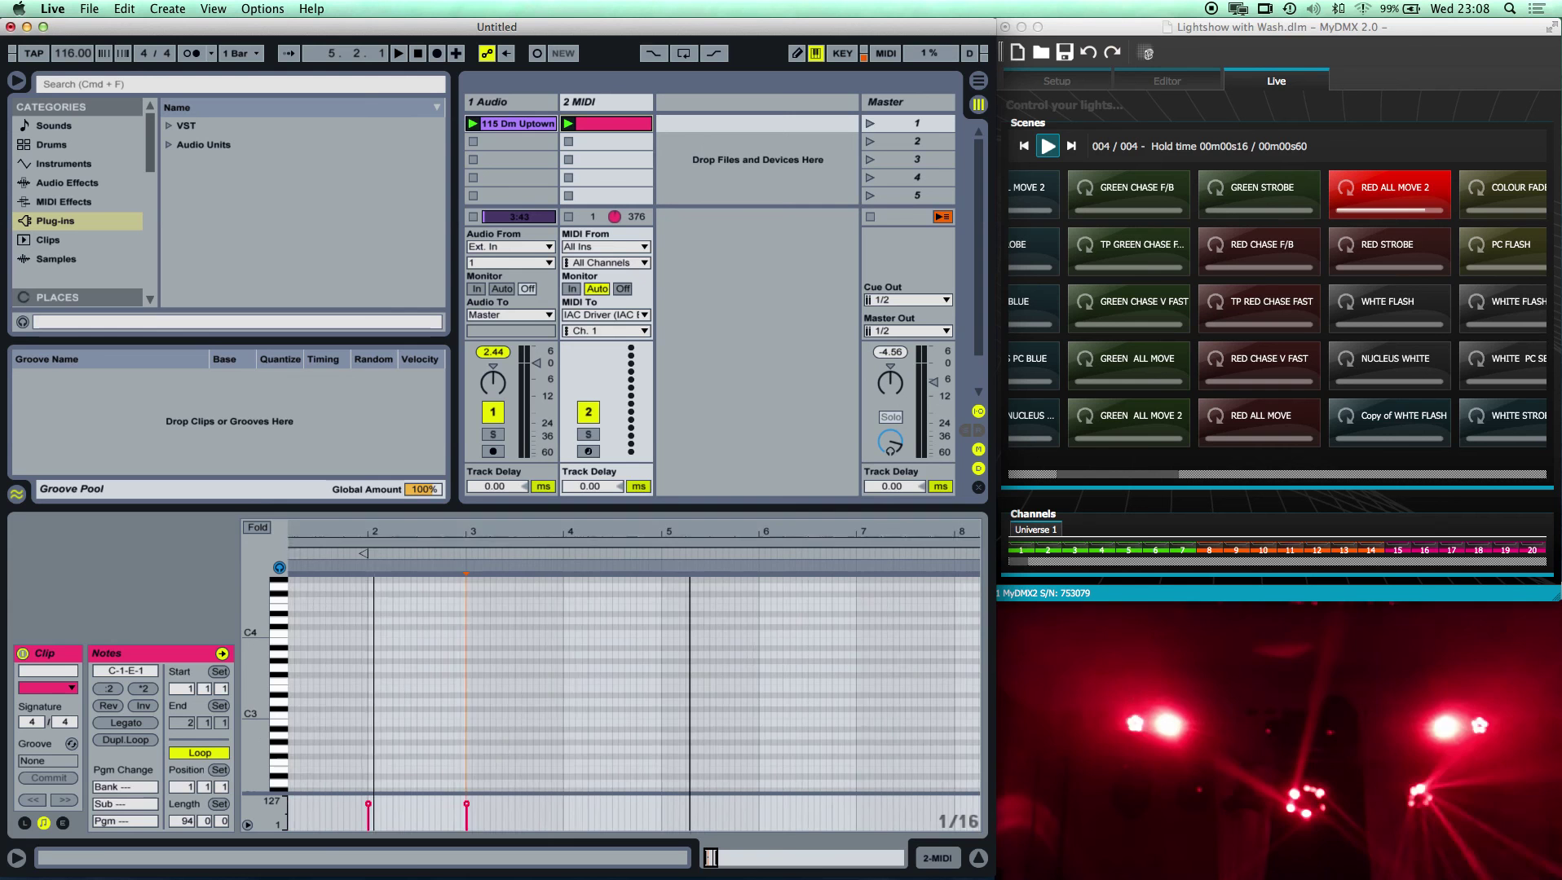
Step: Return to the three notes around C-1 and examine the clip's timeline, first across many bars and closer around the opening bars
{"action": "scroll", "coordinate": [360, 650], "scroll_direction": "down", "scroll_amount": 3}
{"action": "scroll", "coordinate": [361, 650], "scroll_direction": "down", "scroll_amount": 10}
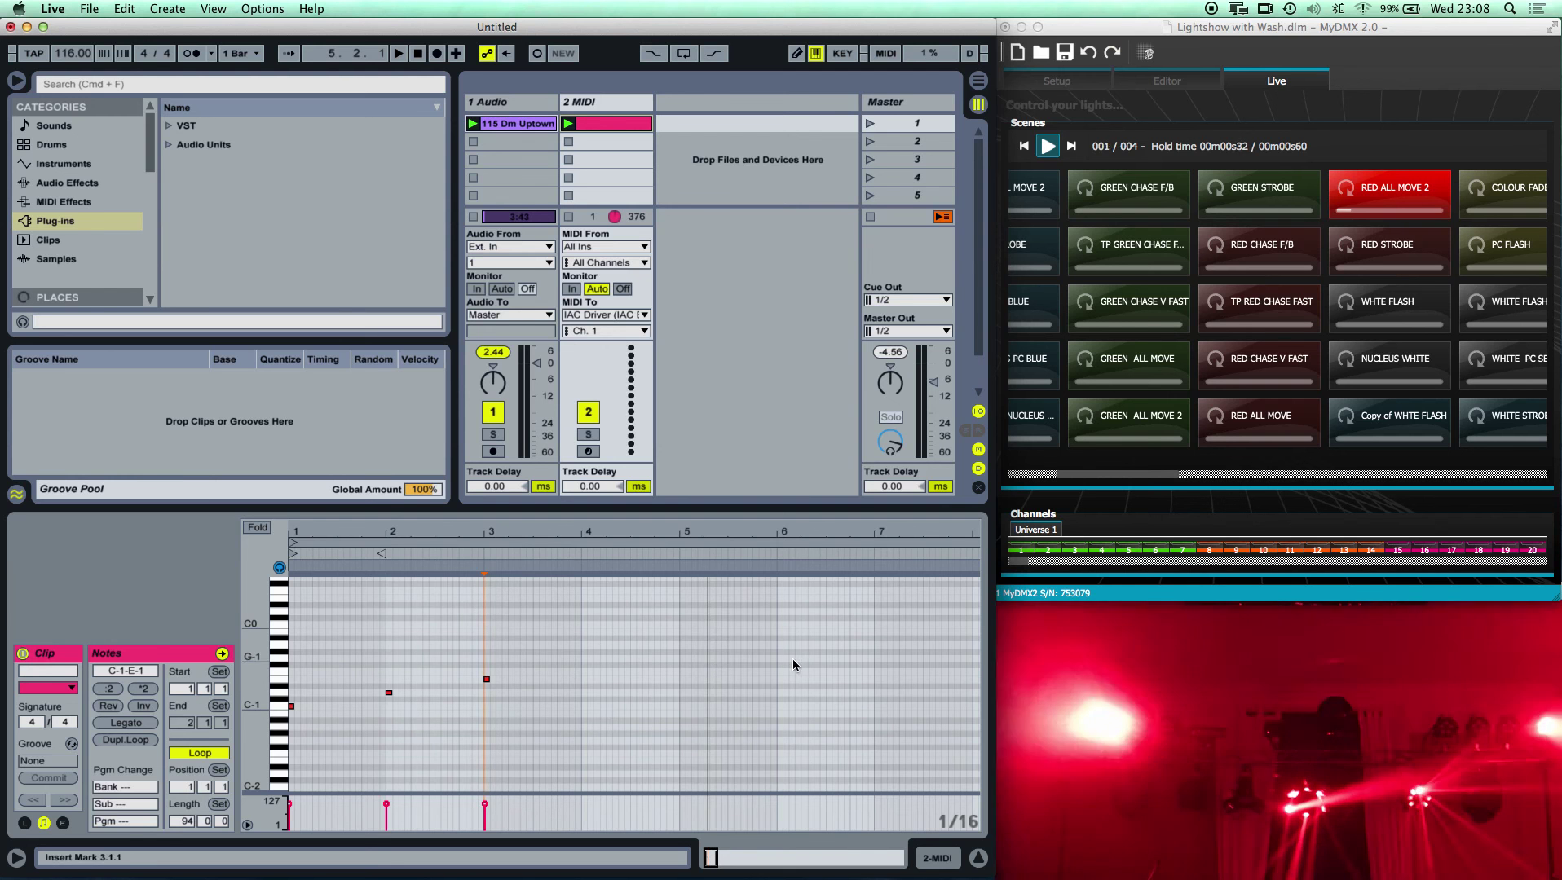
{"action": "left_click_drag", "start_coordinate": [801, 532], "coordinate": [346, 585]}
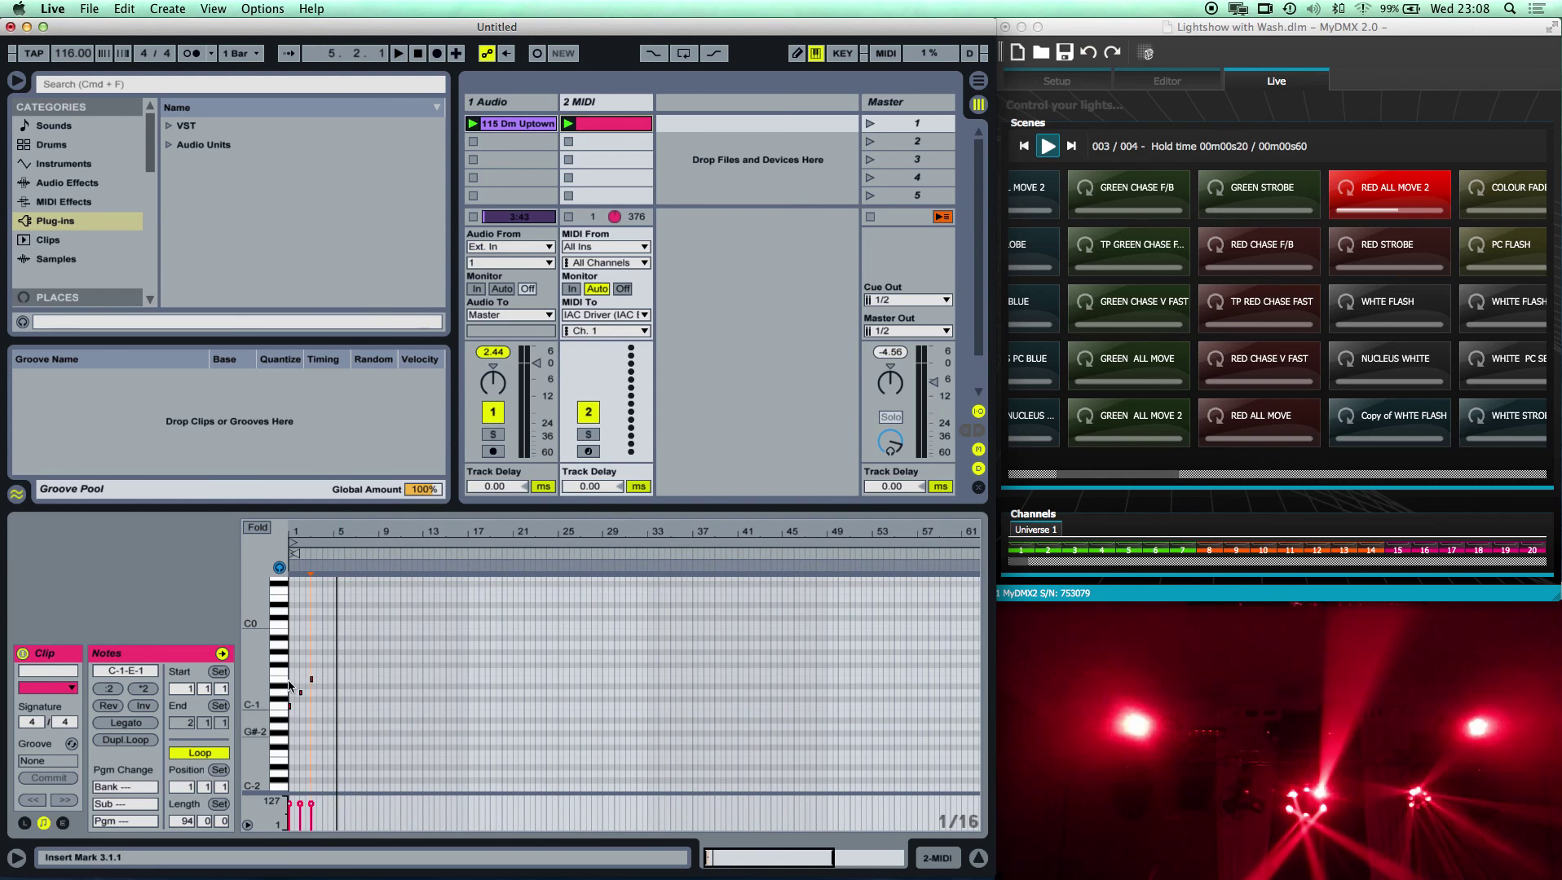
{"action": "scroll", "coordinate": [297, 653], "scroll_direction": "up", "scroll_amount": 1}
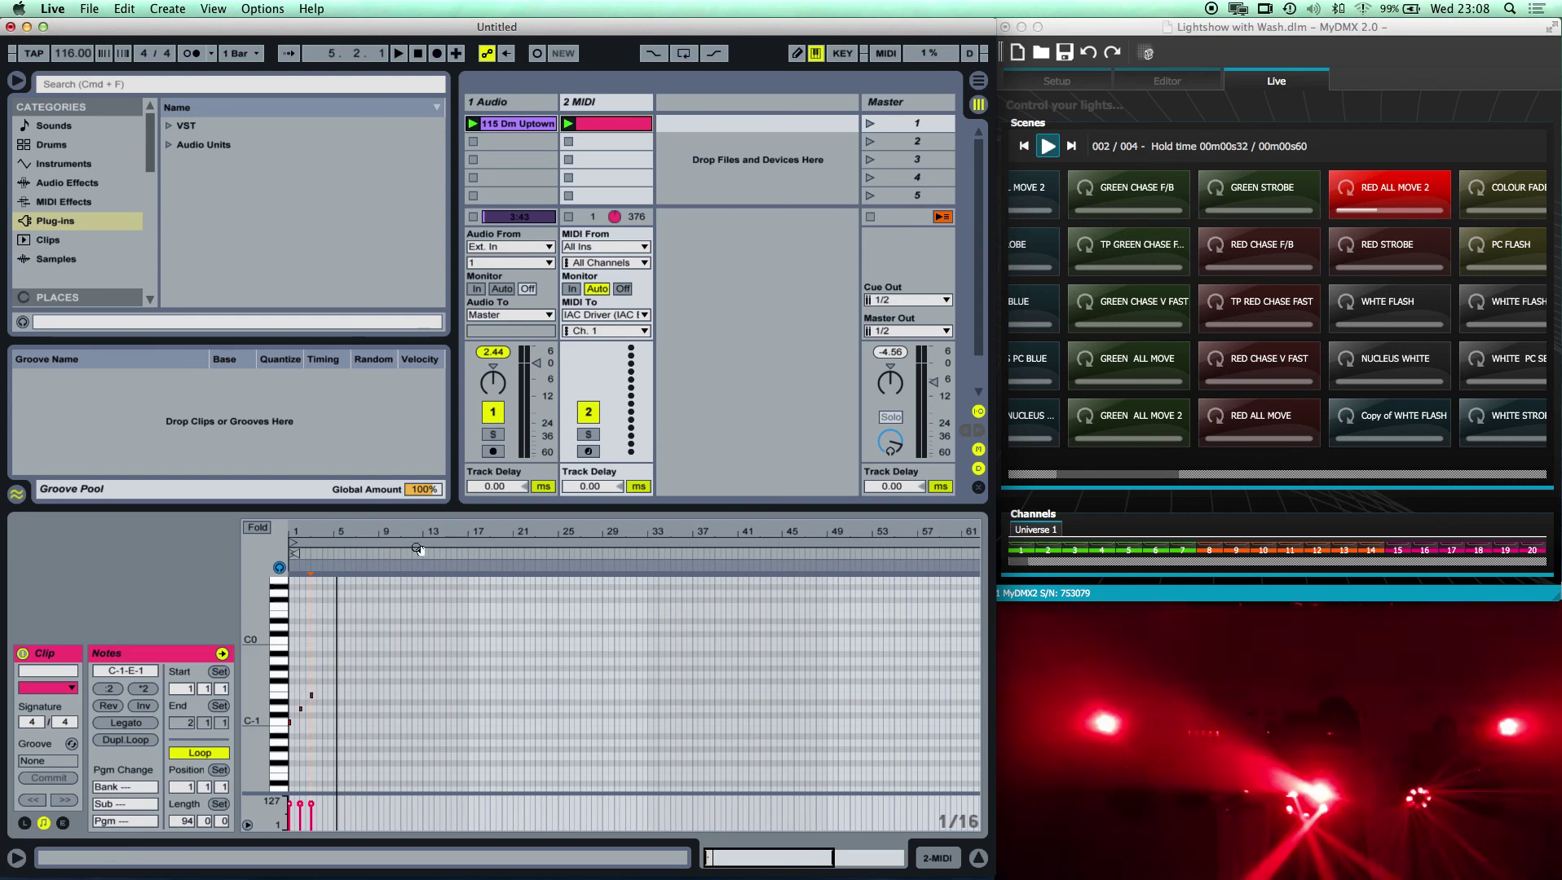
{"action": "left_click_drag", "start_coordinate": [459, 548], "coordinate": [501, 528]}
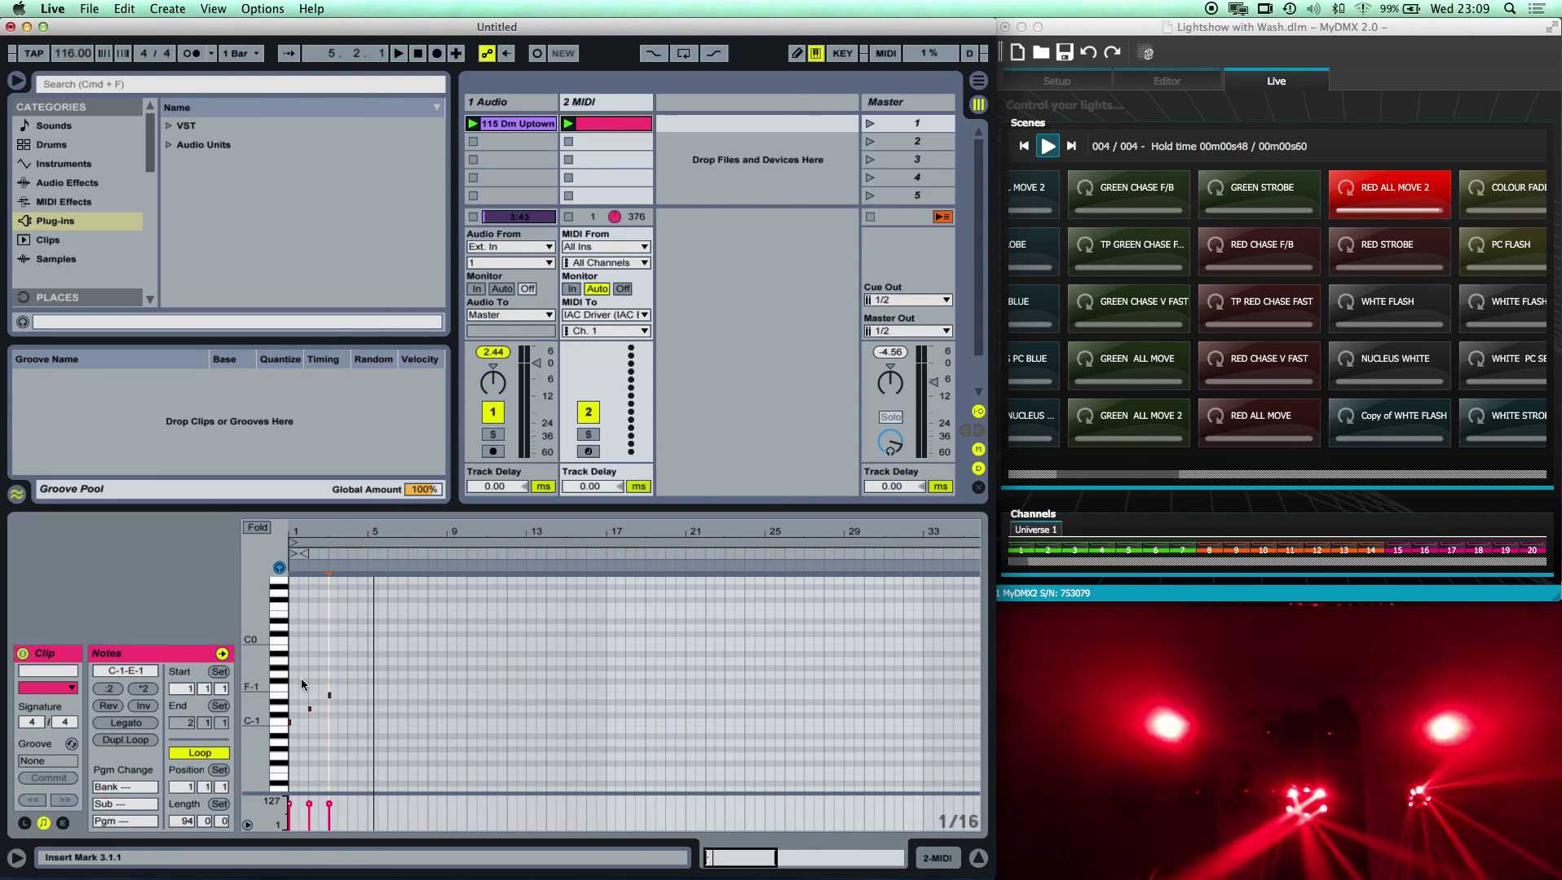
{"action": "left_click_drag", "start_coordinate": [334, 534], "coordinate": [334, 551]}
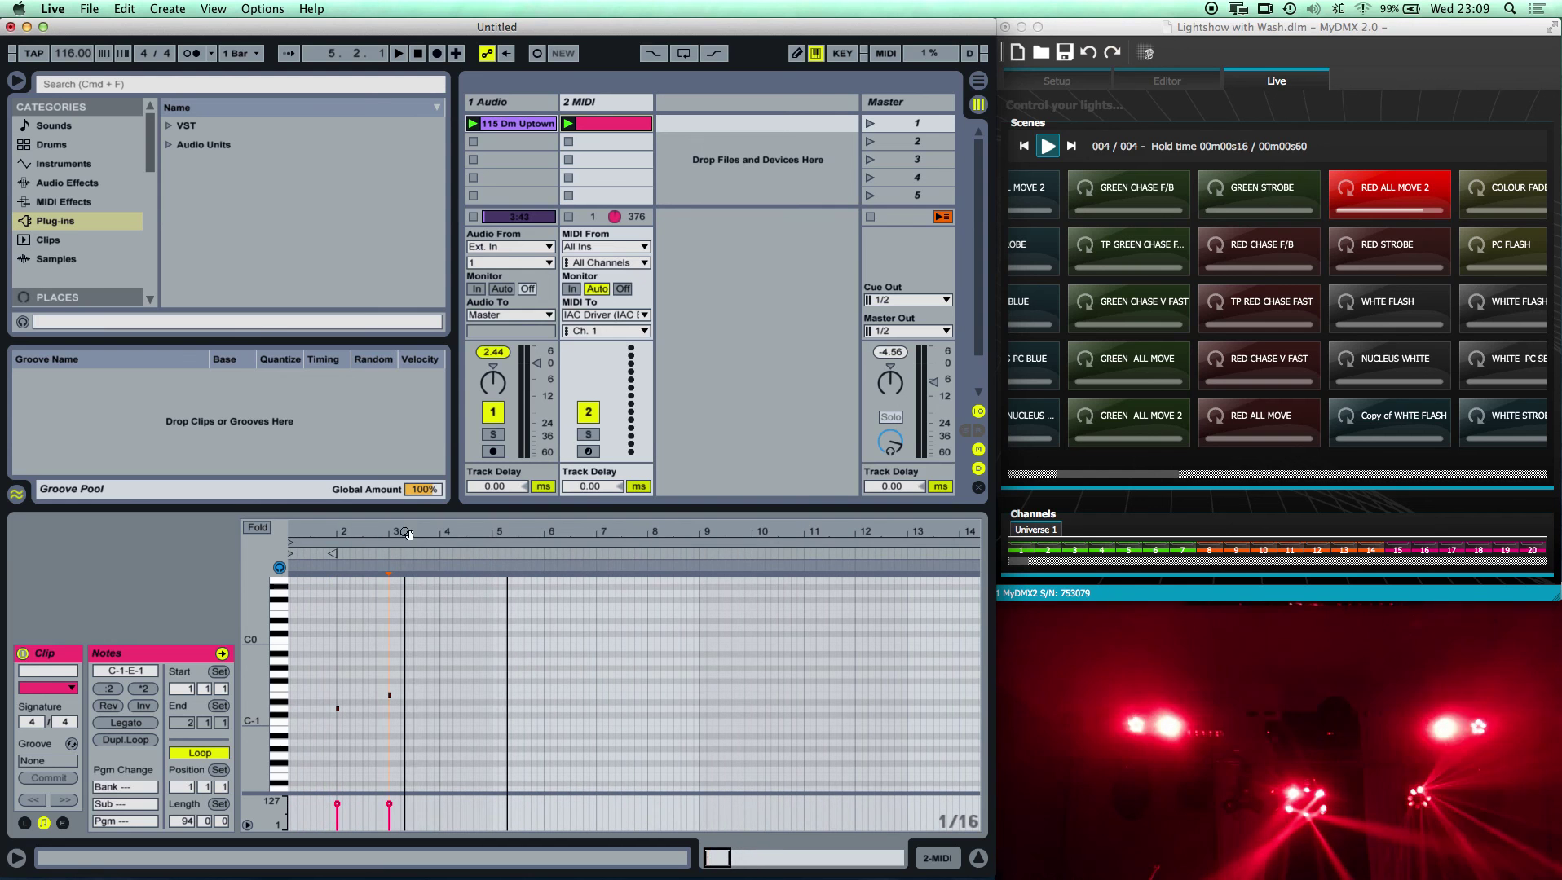